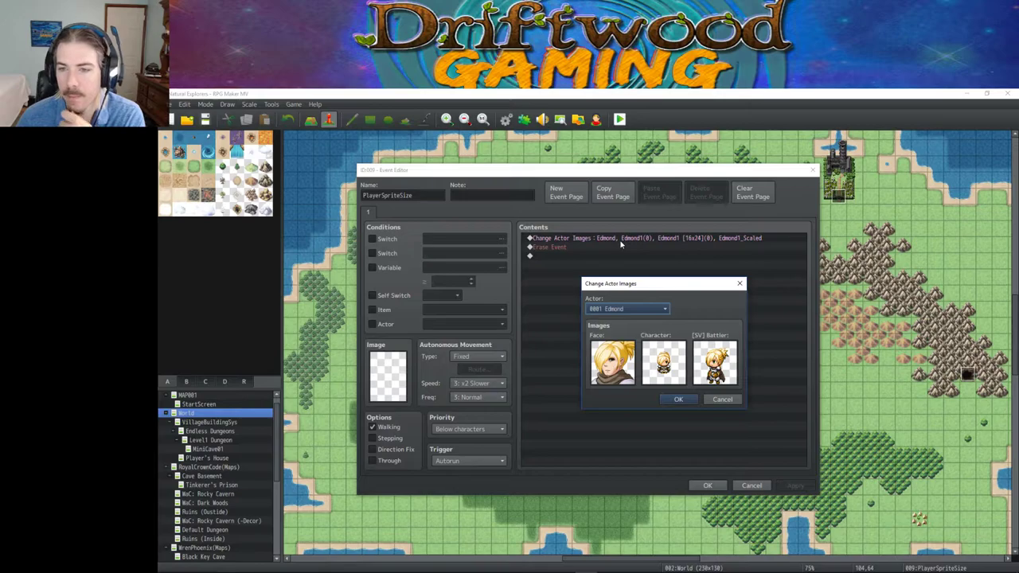
- Accept and close the PlayerSpriteSize event, and open the Initializing event on the StartScreen map for editing
click(678, 398)
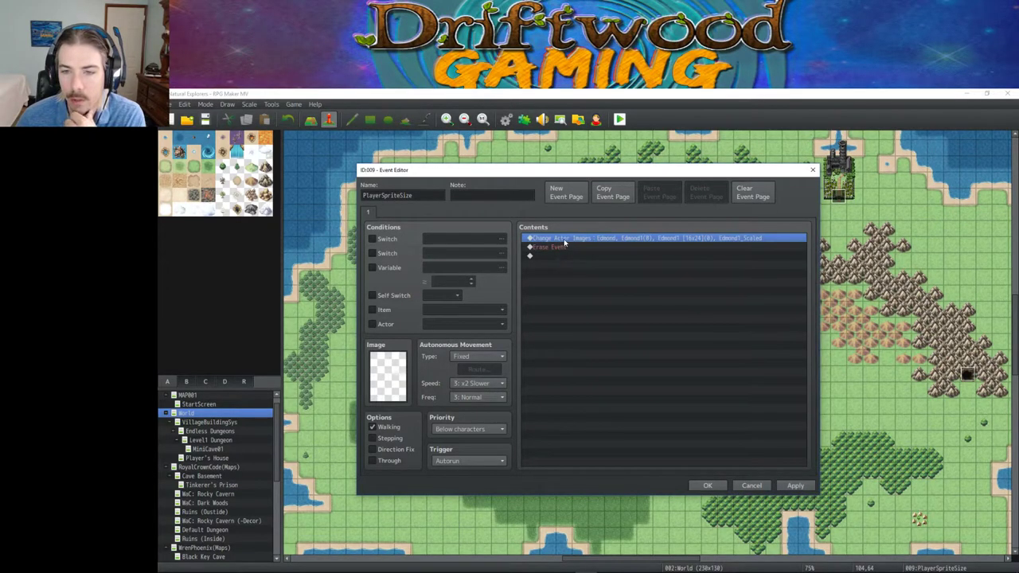
click(715, 485)
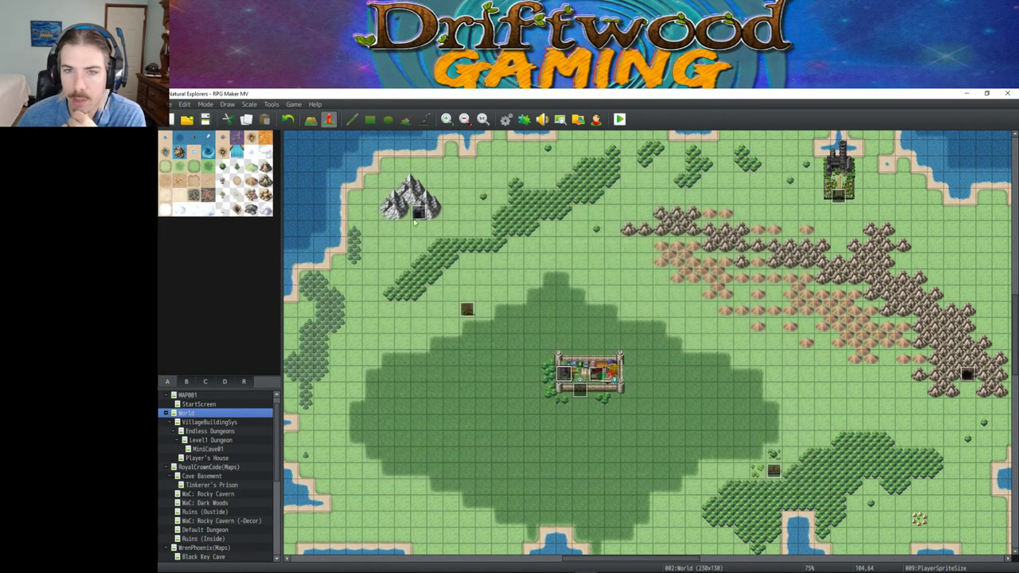
click(213, 404)
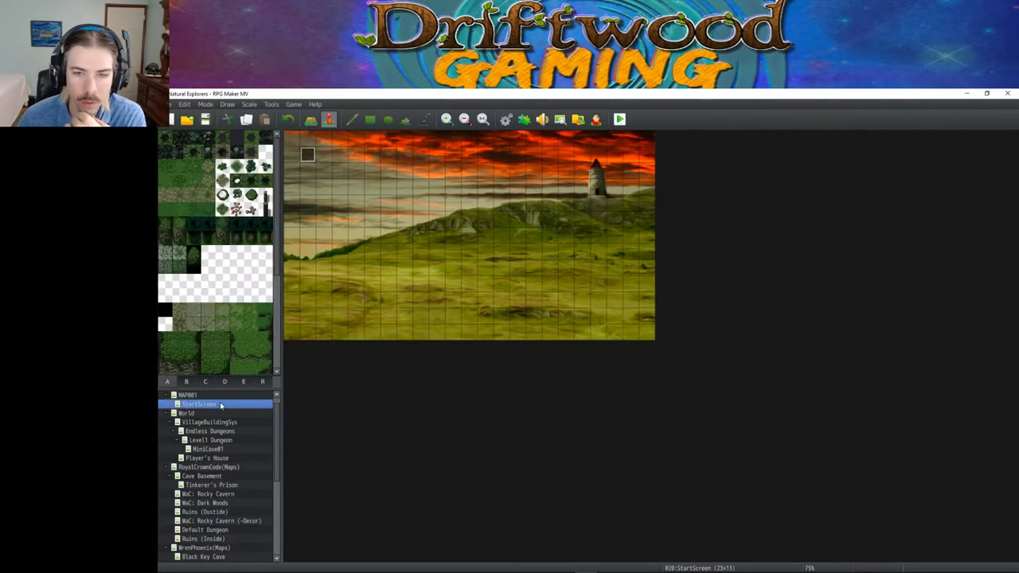
click(216, 414)
click(214, 422)
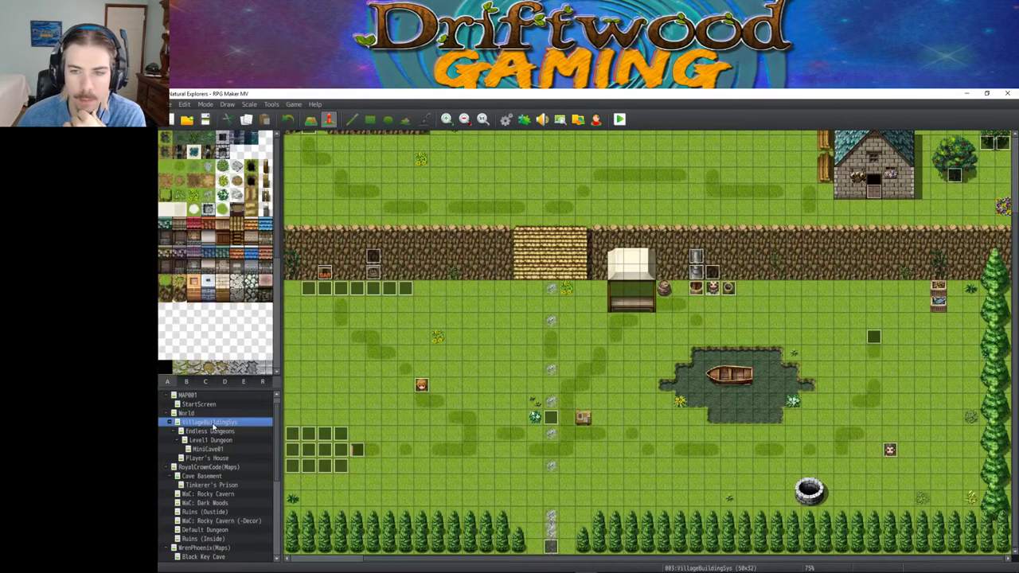
click(211, 431)
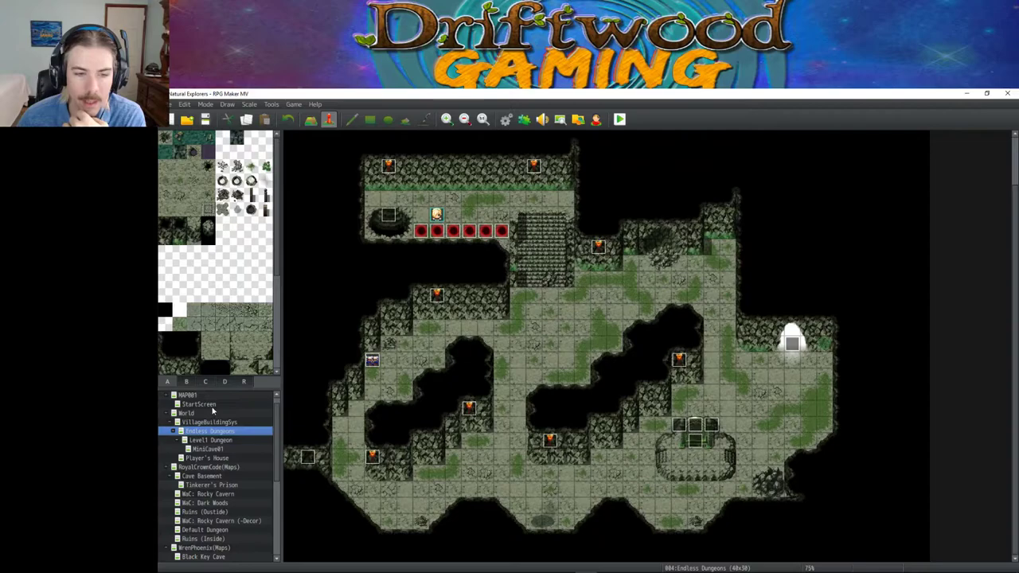
click(213, 405)
double_click(308, 154)
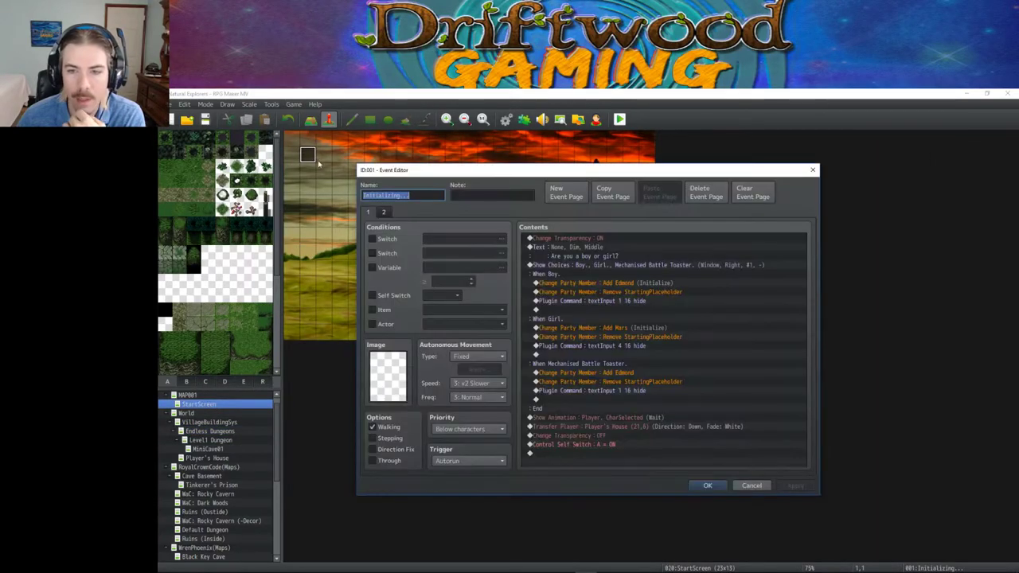
- Examine the commands in the Boy and Mechanised Battle Toaster branches of the character choice
click(591, 293)
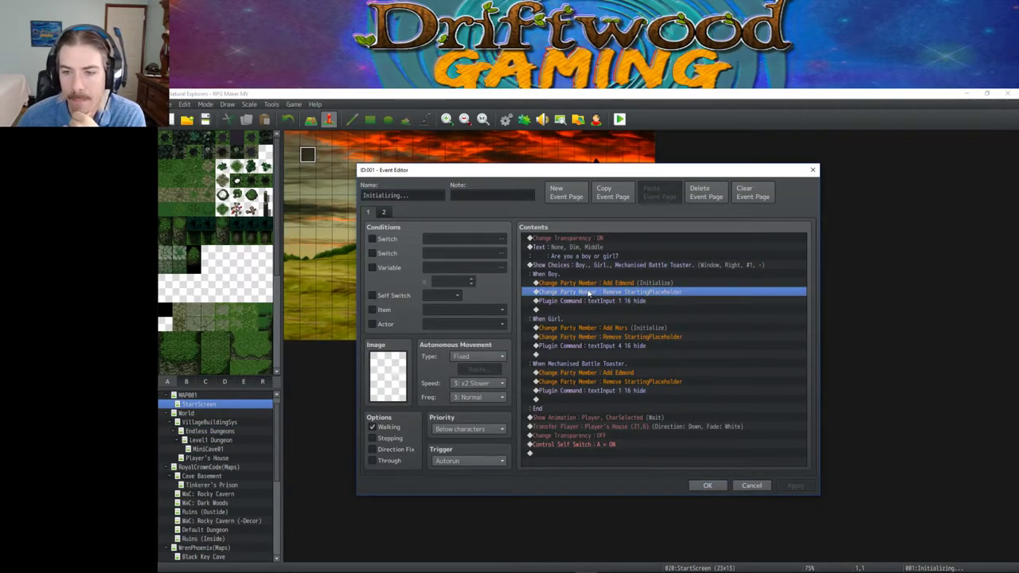
click(590, 275)
click(590, 265)
click(595, 283)
click(591, 269)
click(581, 300)
click(580, 310)
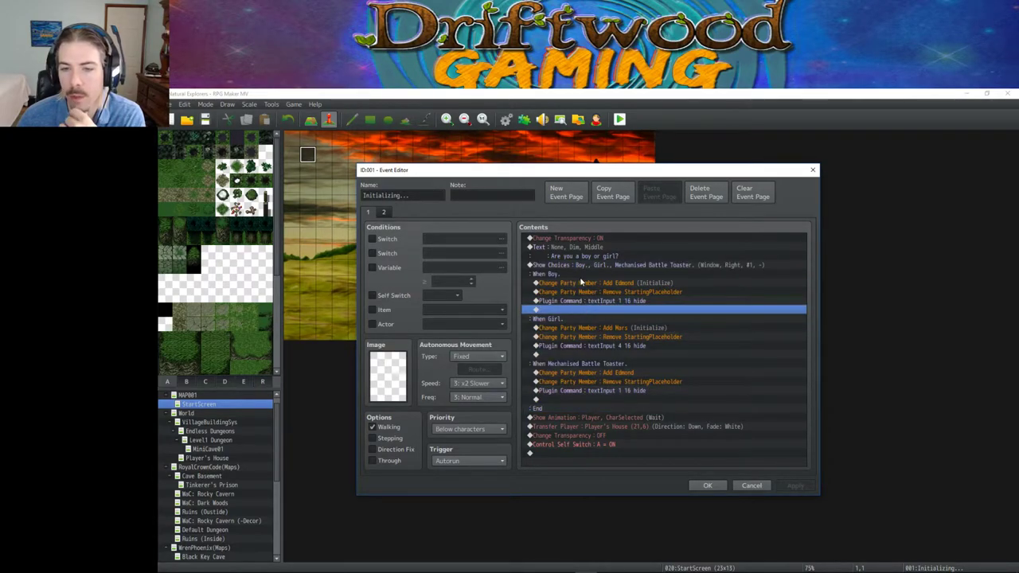
click(577, 266)
click(565, 310)
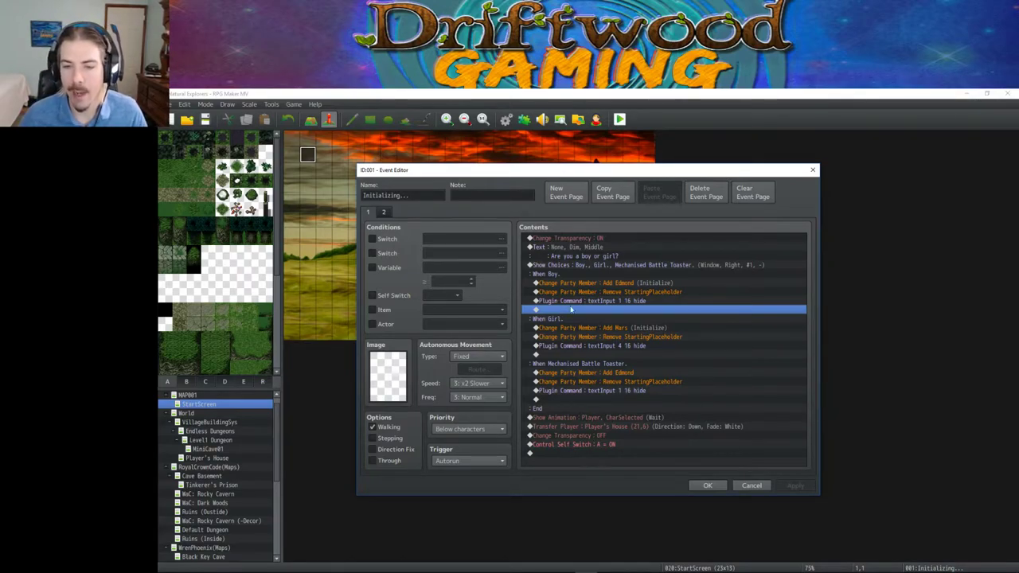
click(568, 364)
click(570, 373)
click(572, 381)
click(574, 390)
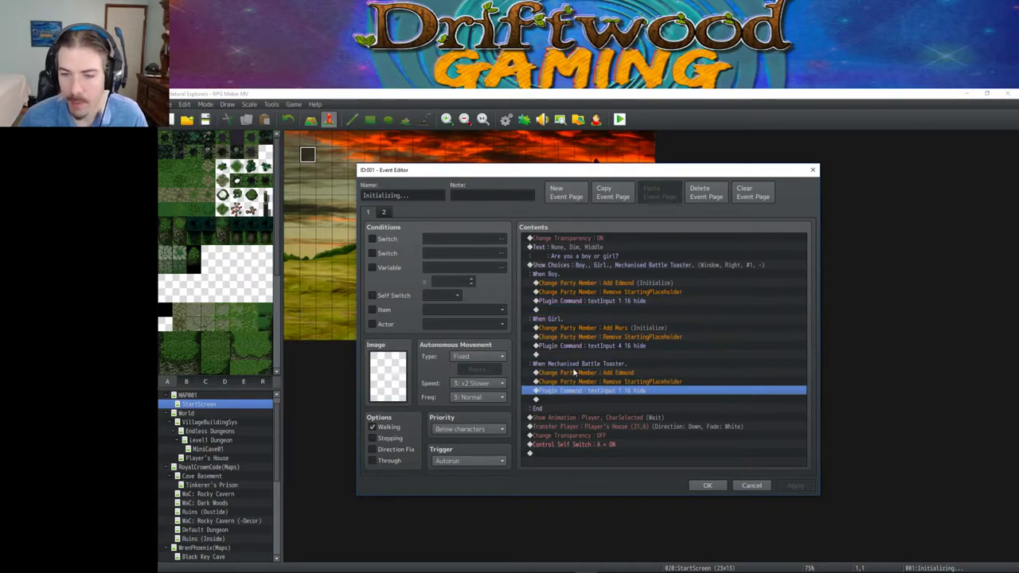
click(575, 372)
click(576, 364)
click(575, 381)
click(577, 372)
click(580, 390)
click(578, 372)
click(577, 382)
click(577, 390)
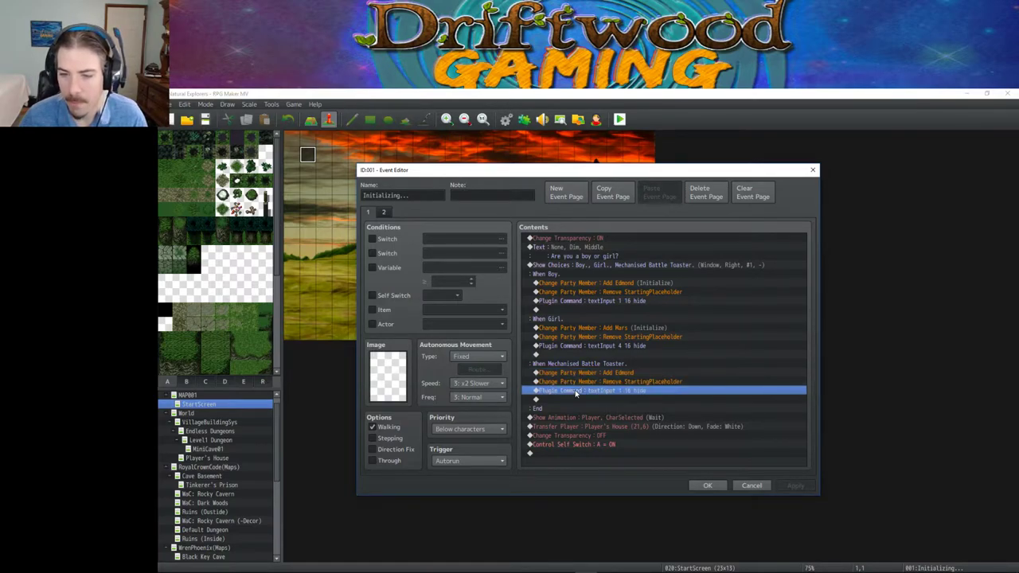
click(584, 309)
right_click(571, 312)
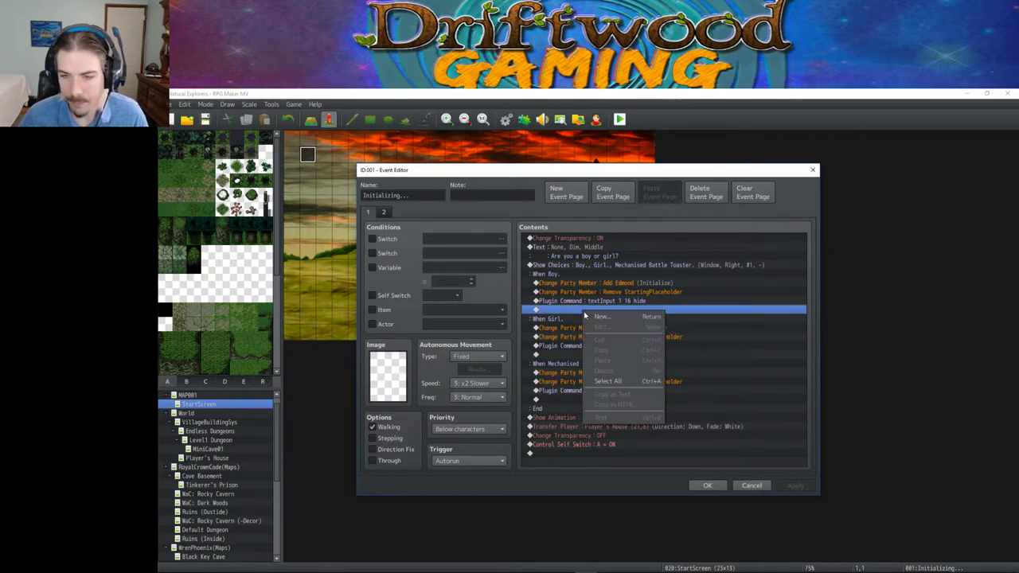
click(595, 316)
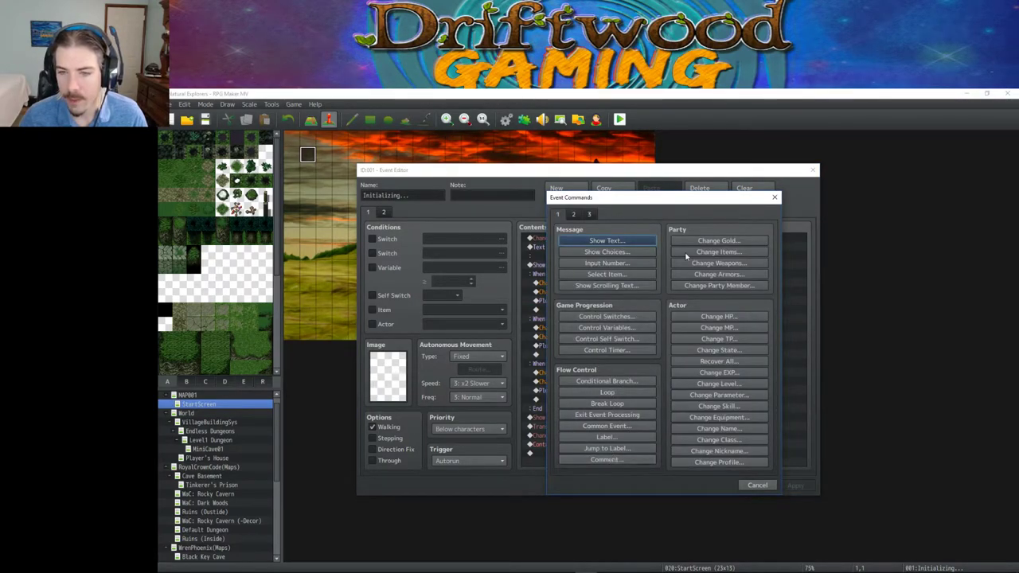
click(757, 485)
- Compare the party member and text input commands of the Mechanised Battle Toaster branch with those of the Boy branch
click(615, 364)
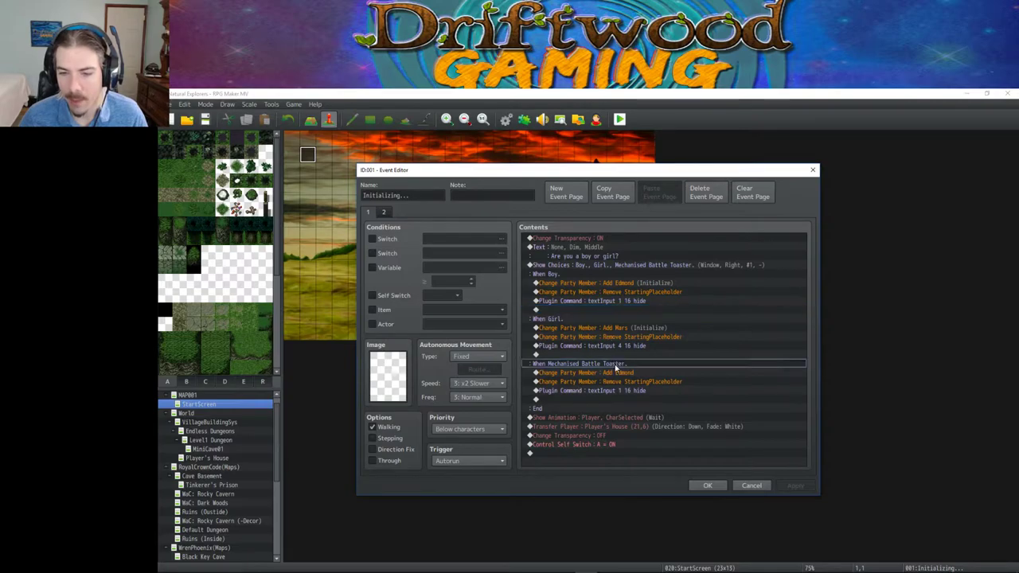
click(605, 373)
click(602, 381)
click(601, 390)
click(601, 382)
click(601, 373)
click(601, 382)
click(602, 373)
click(614, 275)
click(614, 283)
click(615, 292)
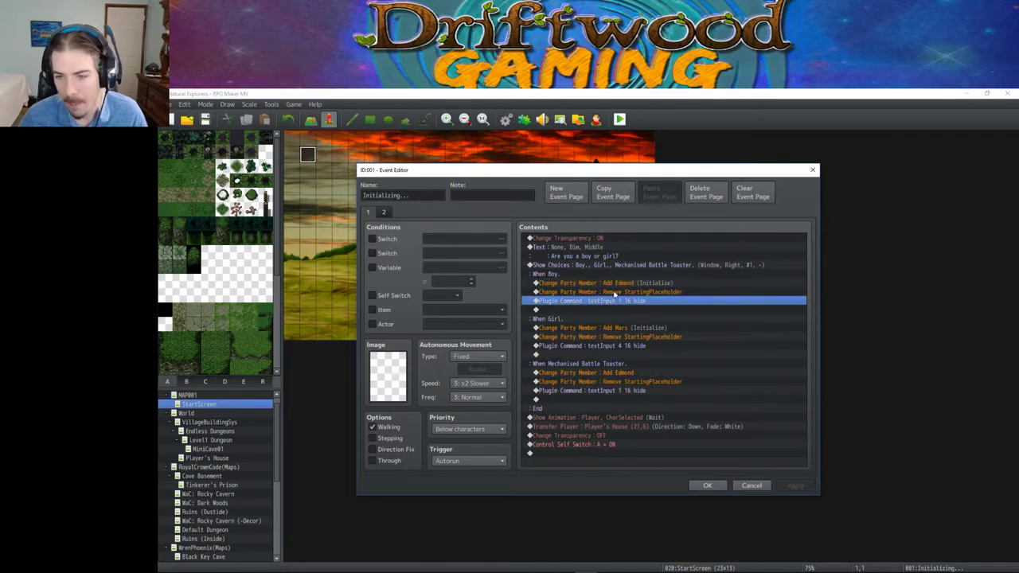
click(605, 372)
click(602, 301)
click(602, 283)
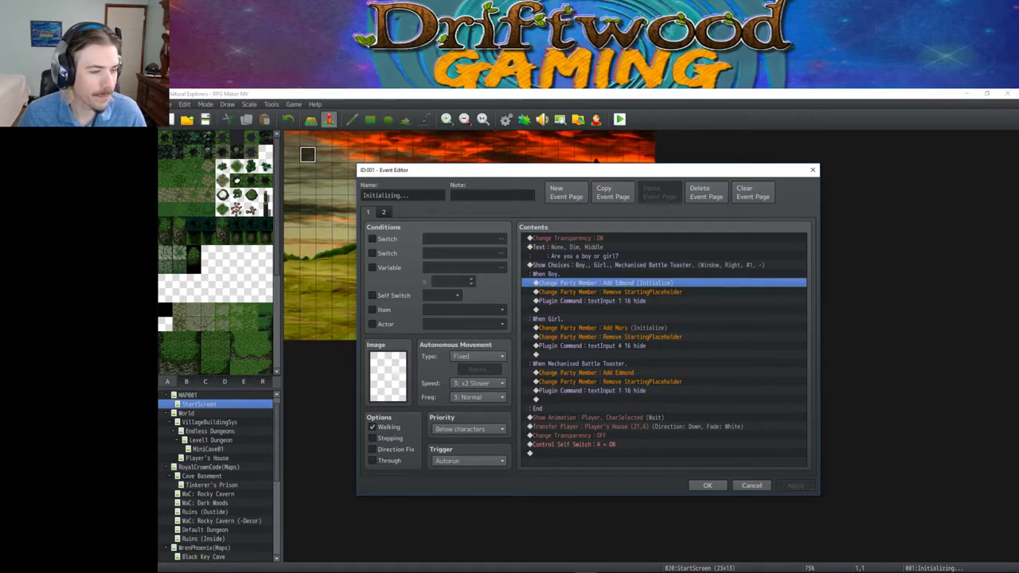
click(581, 390)
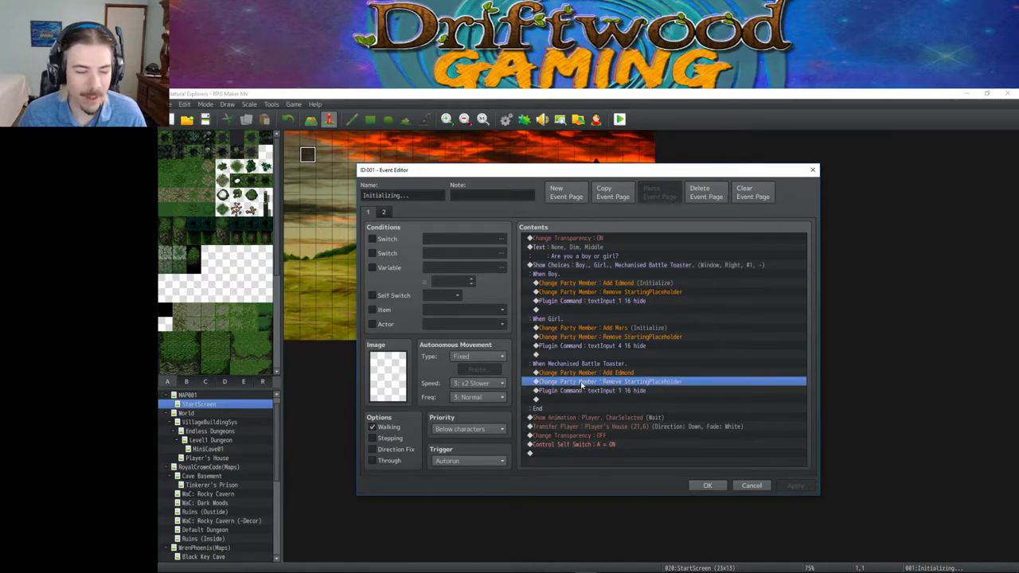
click(581, 382)
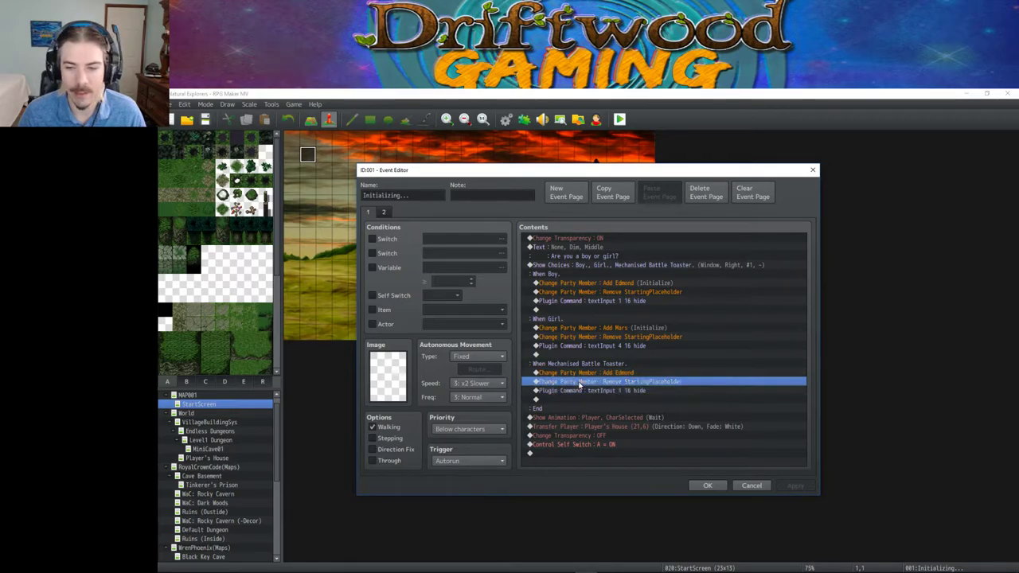
click(580, 372)
click(580, 381)
click(578, 390)
click(580, 381)
click(578, 373)
click(578, 381)
click(578, 390)
click(577, 399)
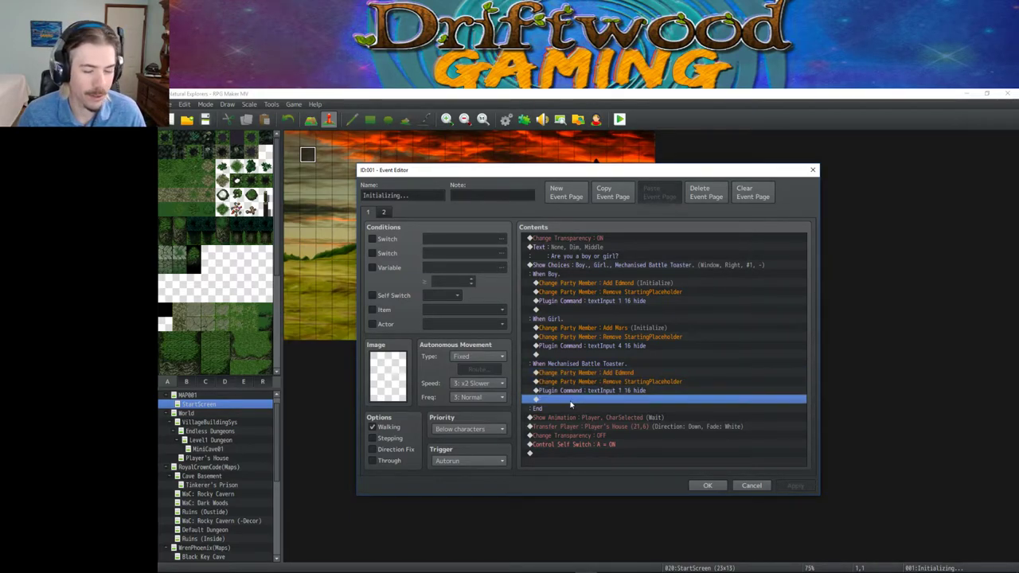
click(582, 390)
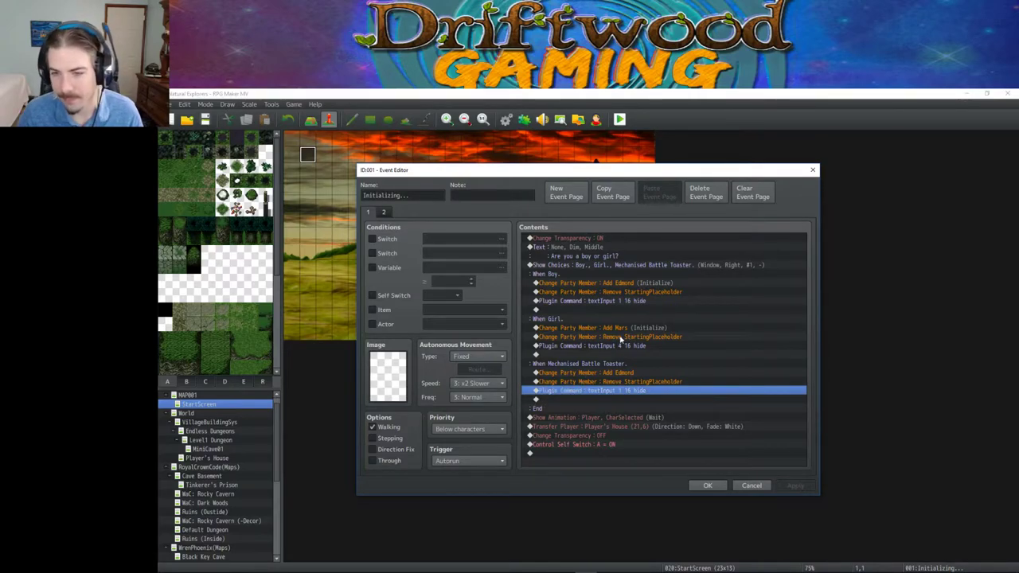
- Start a Control Variables command at the end of the Boy branch, naming variable 0035 CharSelected and selecting it
click(603, 310)
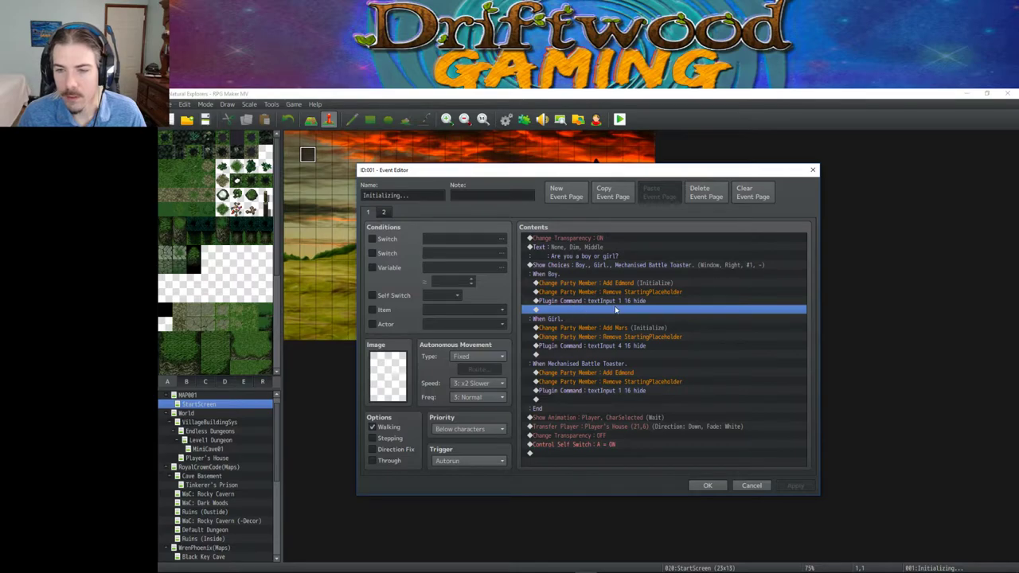
right_click(592, 310)
click(607, 315)
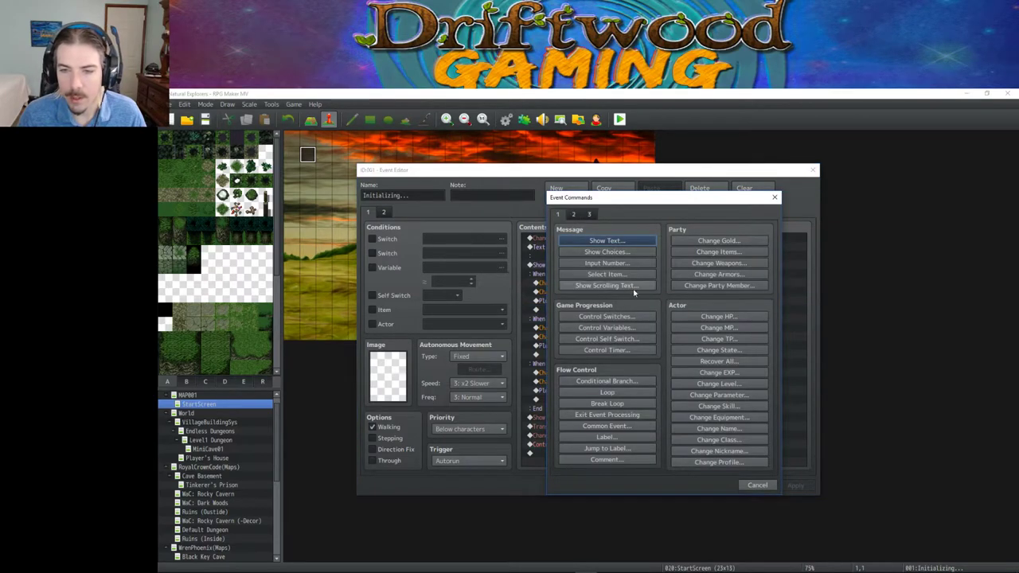
click(606, 317)
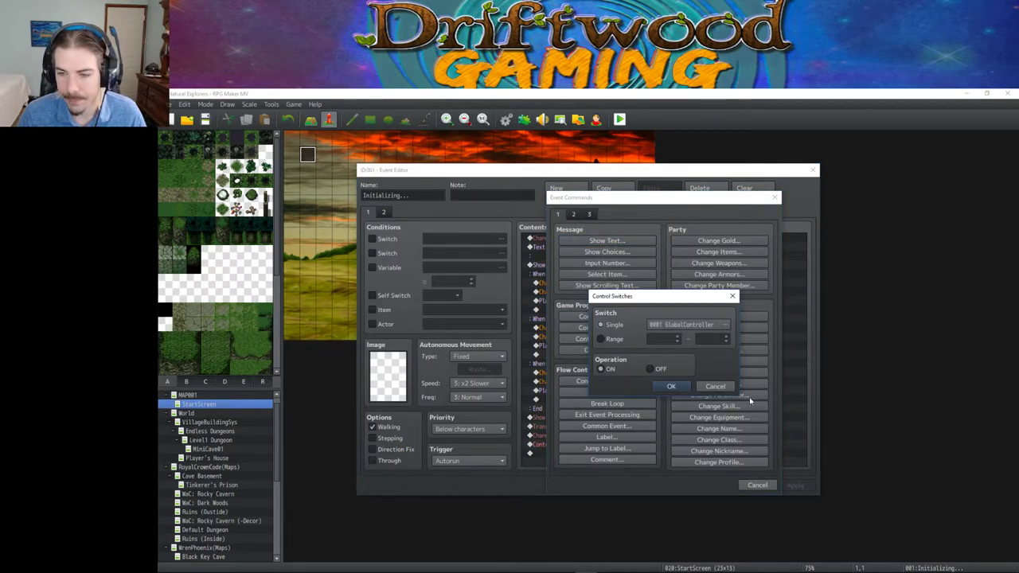
click(716, 386)
click(608, 328)
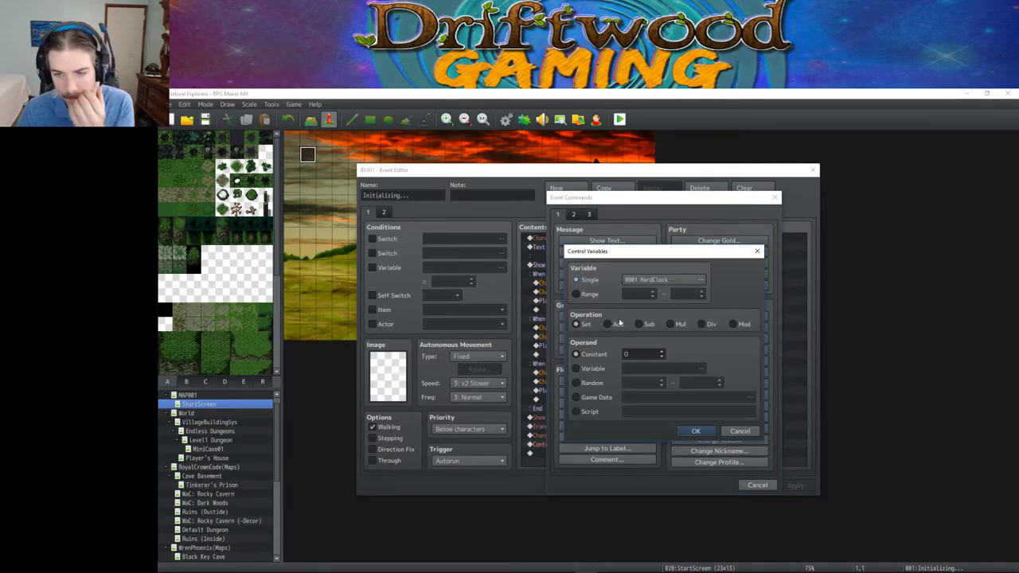
click(700, 281)
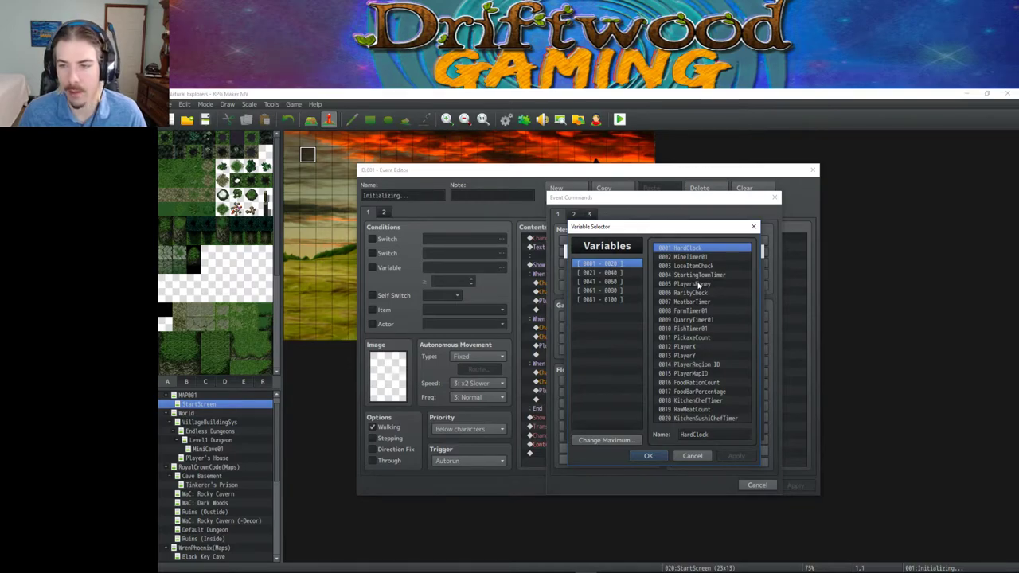
click(619, 273)
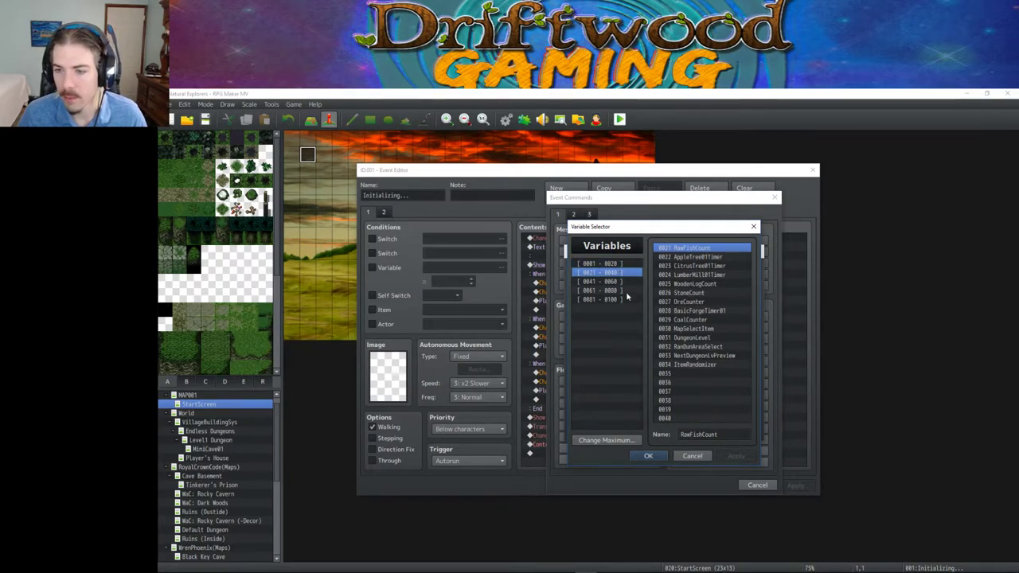
click(689, 373)
click(691, 434)
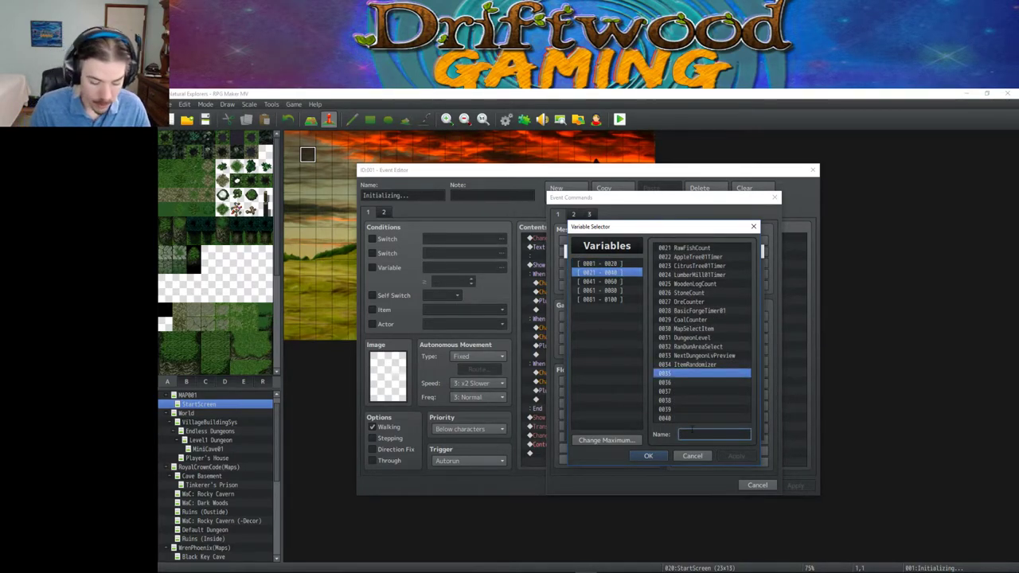
text(Char)
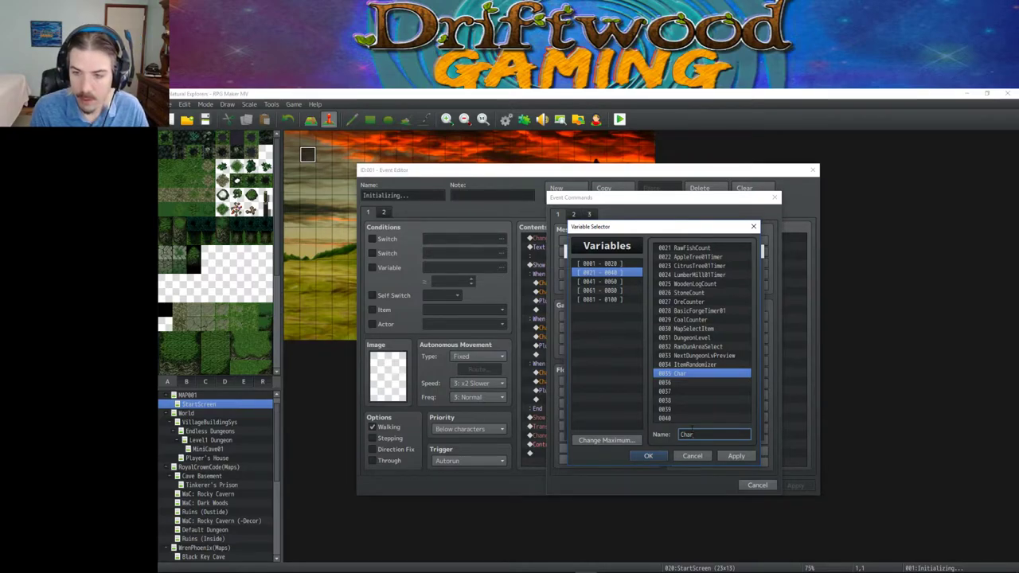
text(Selected)
click(648, 456)
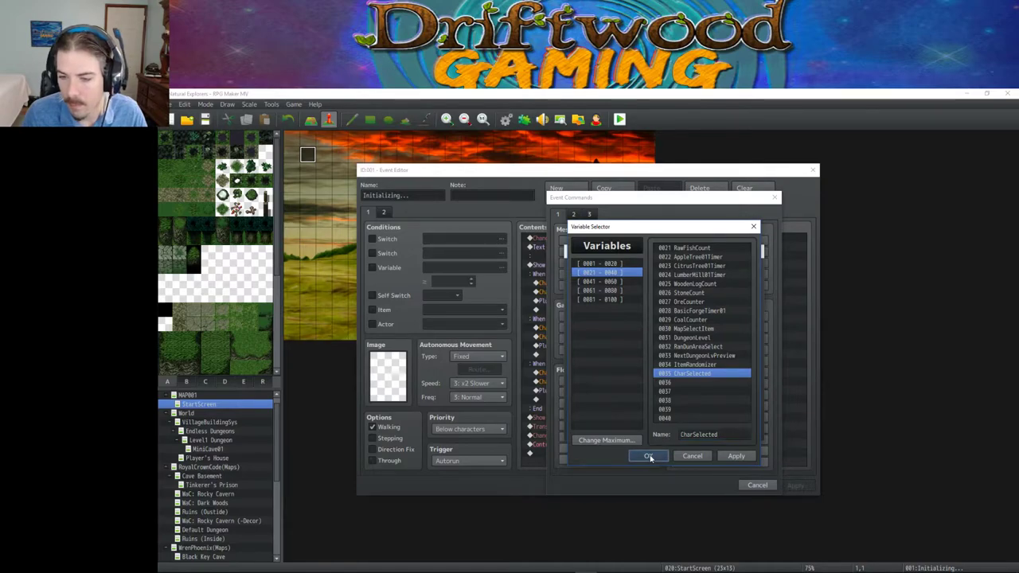
- Set CharSelected to the constant 1 and add the command to the Boy branch
click(641, 353)
text(1)
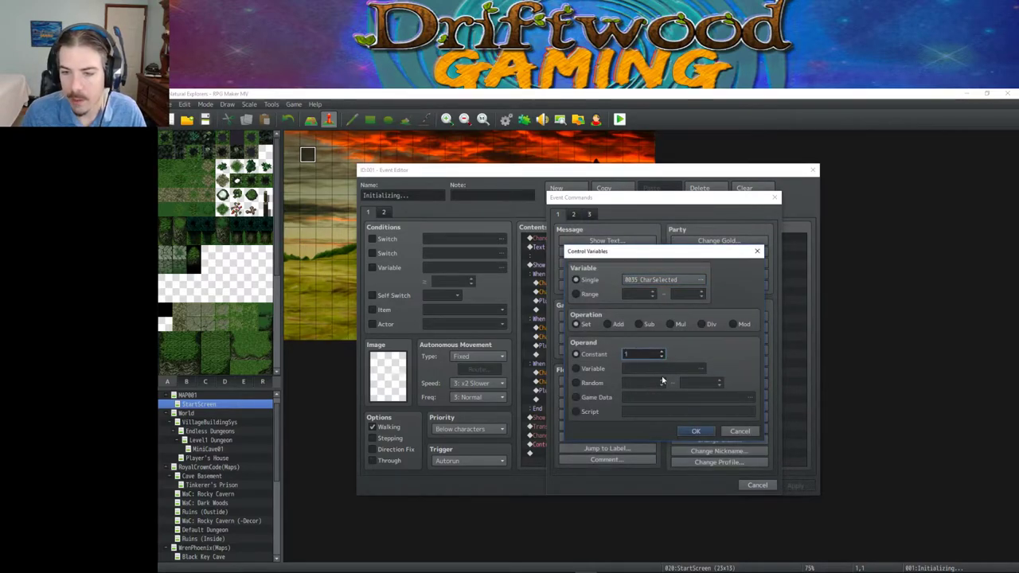
click(695, 432)
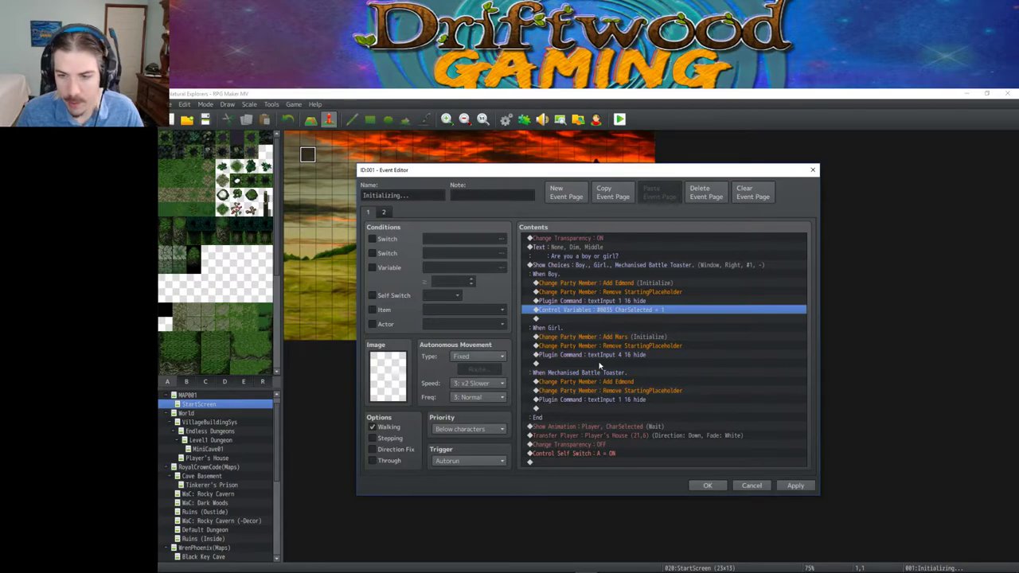
- Paste the Control Variables command at the end of the Girl branch and set its constant to 2
click(600, 364)
key(ctrl+v)
right_click(600, 364)
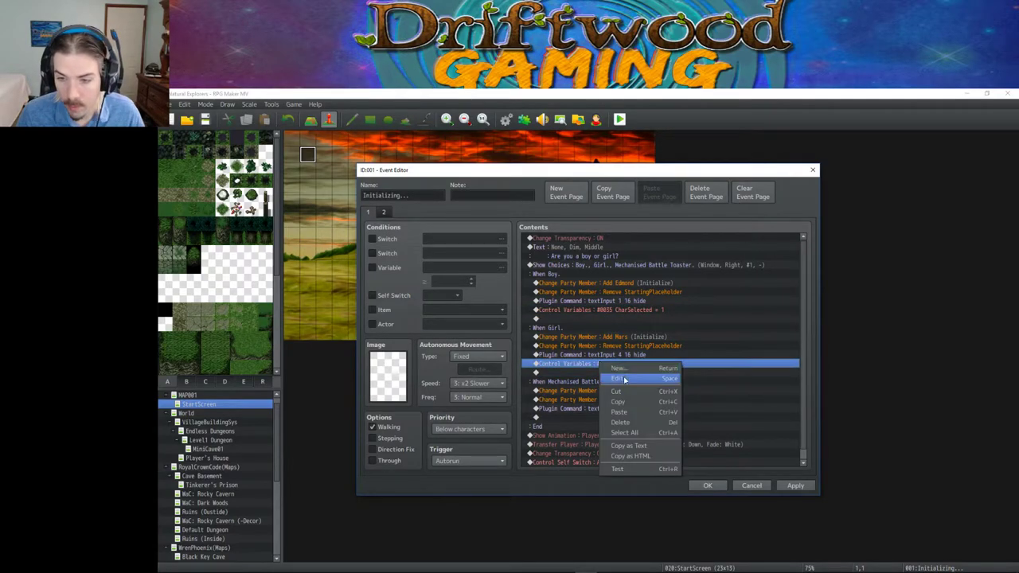
click(627, 378)
text(2)
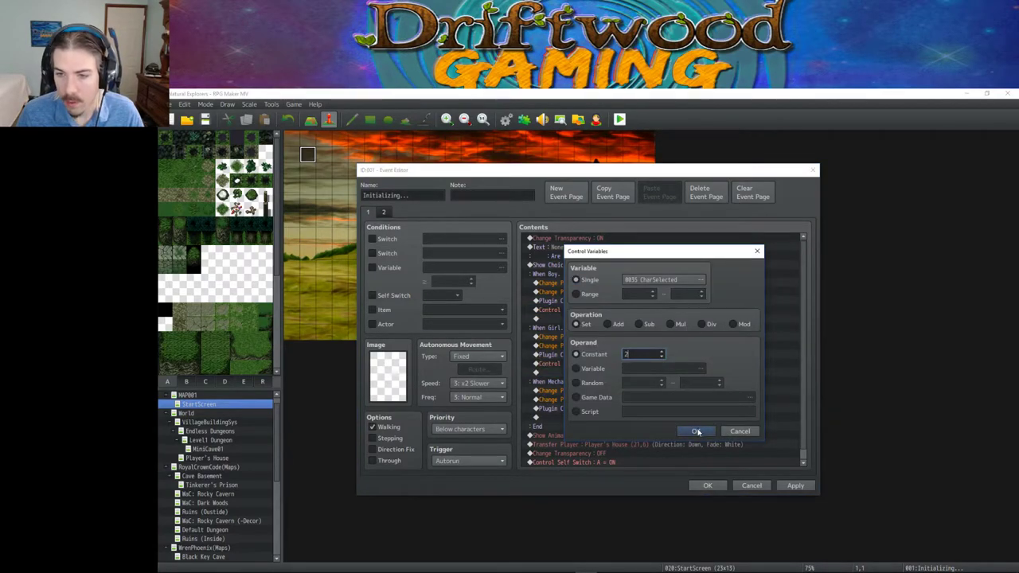
click(697, 431)
- Check the CharSelected commands in the Boy and Girl branches against each other
click(577, 330)
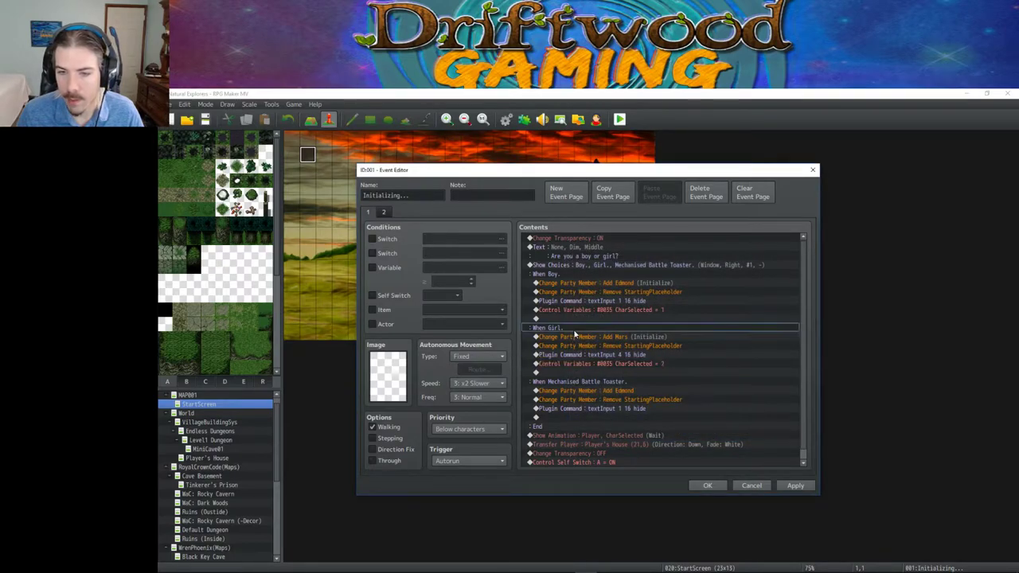
click(609, 346)
click(605, 363)
click(596, 283)
click(602, 309)
click(589, 363)
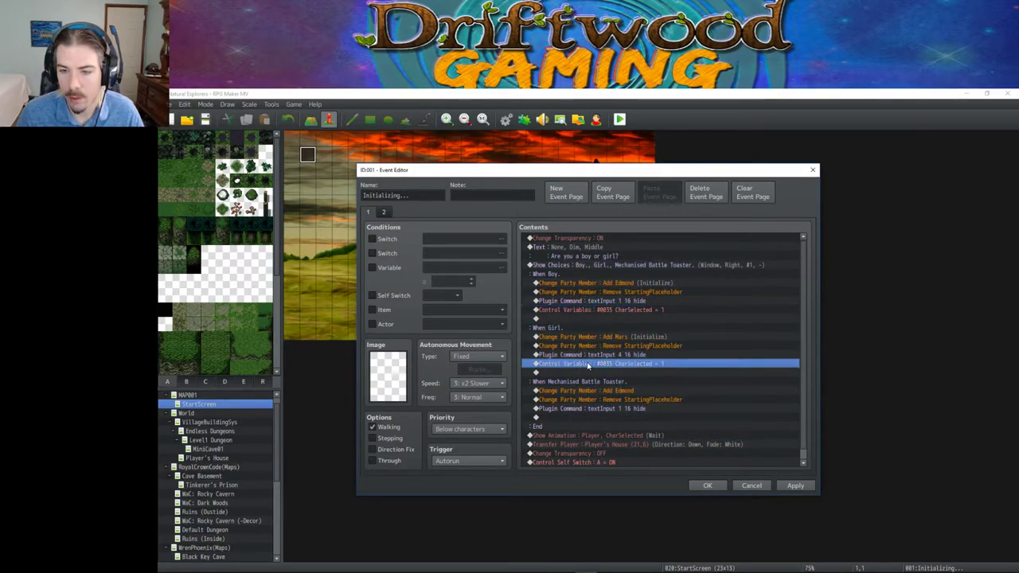
- Paste the Control Variables command at the end of the Mechanised Battle Toaster branch, set its constant to 3, and apply the event changes
click(596, 417)
key(ctrl+v)
right_click(597, 419)
click(613, 440)
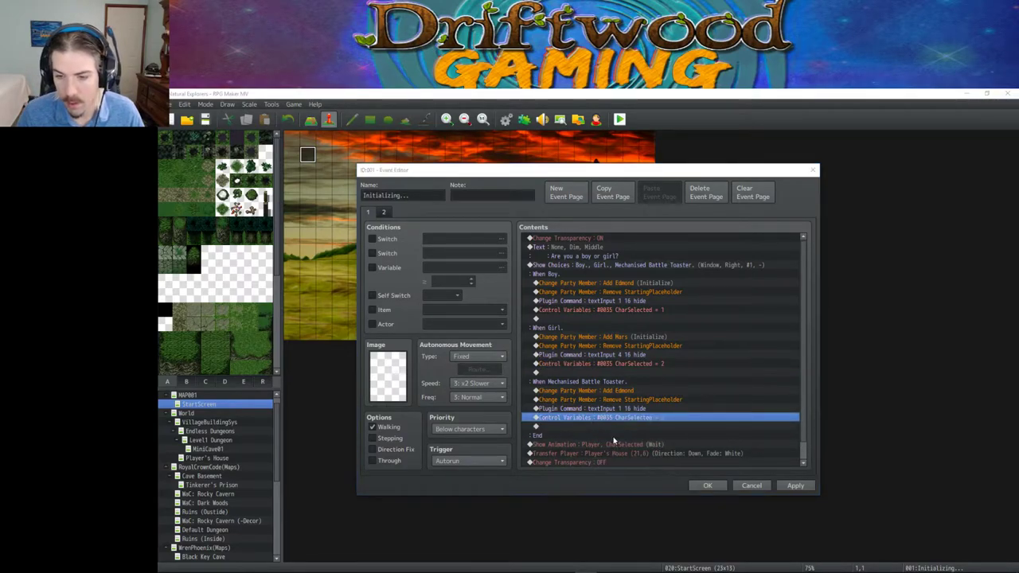
click(694, 430)
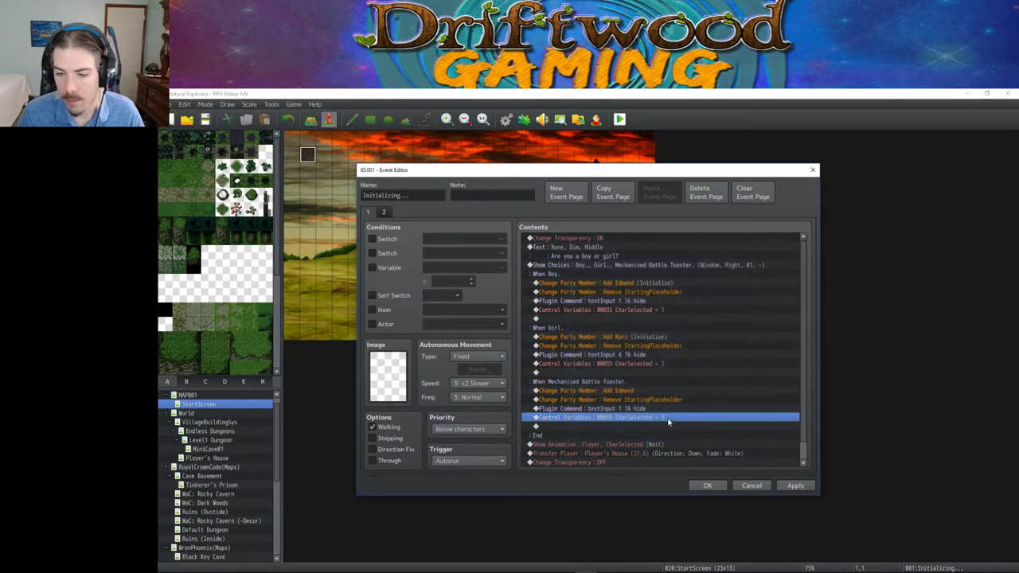
scroll(641, 317, down, 1)
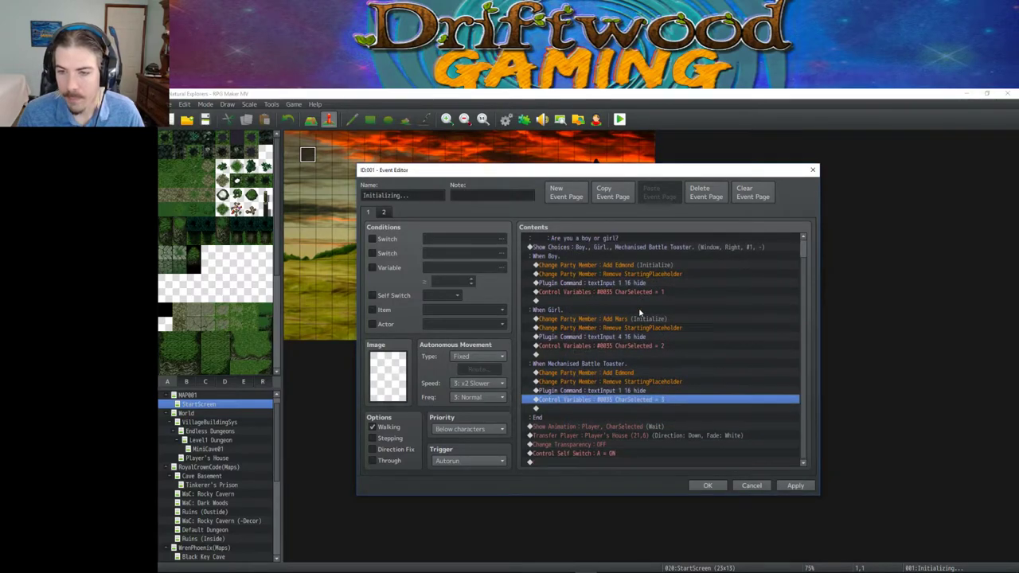
click(798, 490)
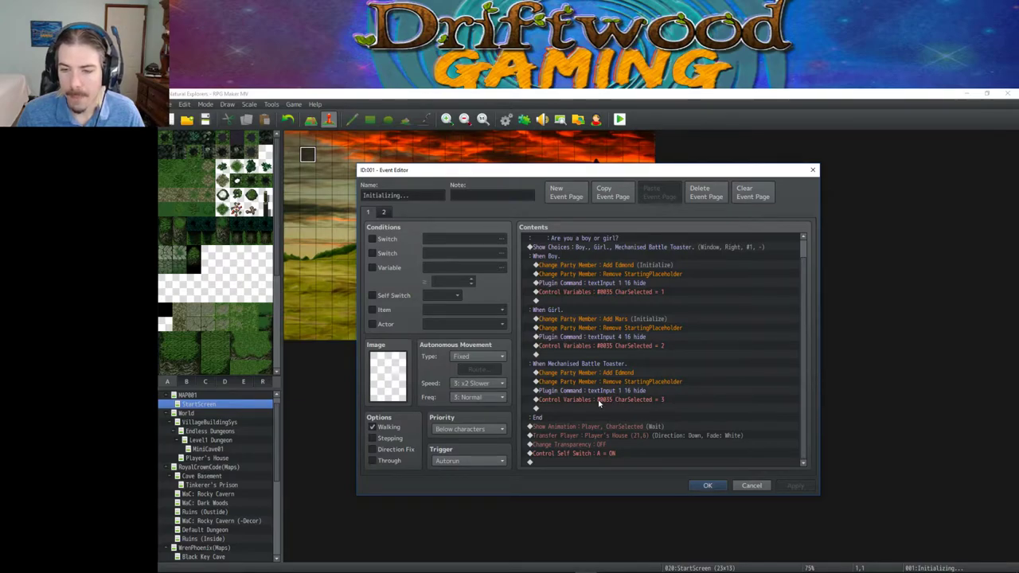
- Set the CharSelected constant in the Mechanised Battle Toaster branch to 1, matching the Boy branch, and save the event
click(600, 399)
right_click(602, 402)
click(618, 416)
double_click(633, 355)
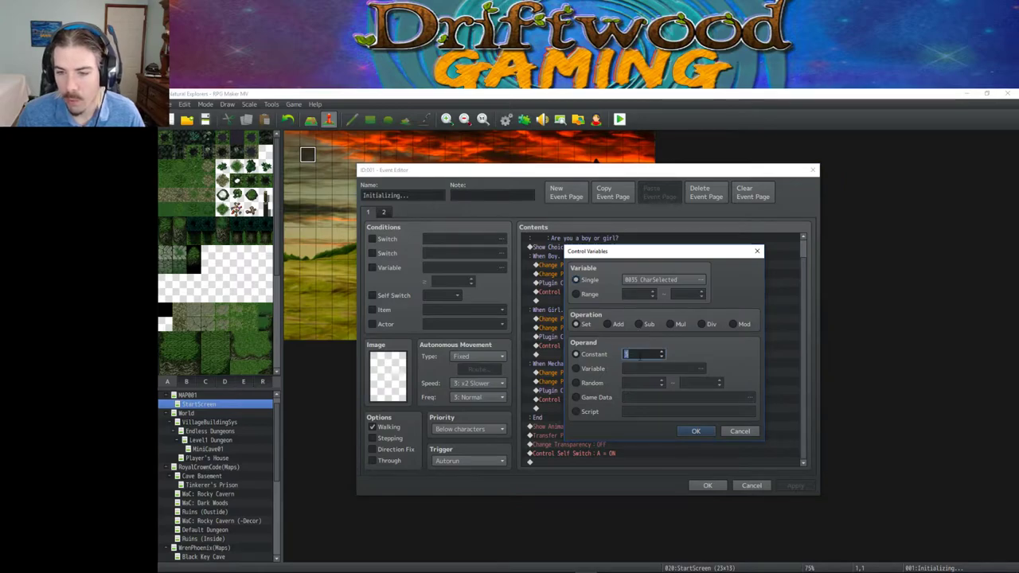
click(694, 434)
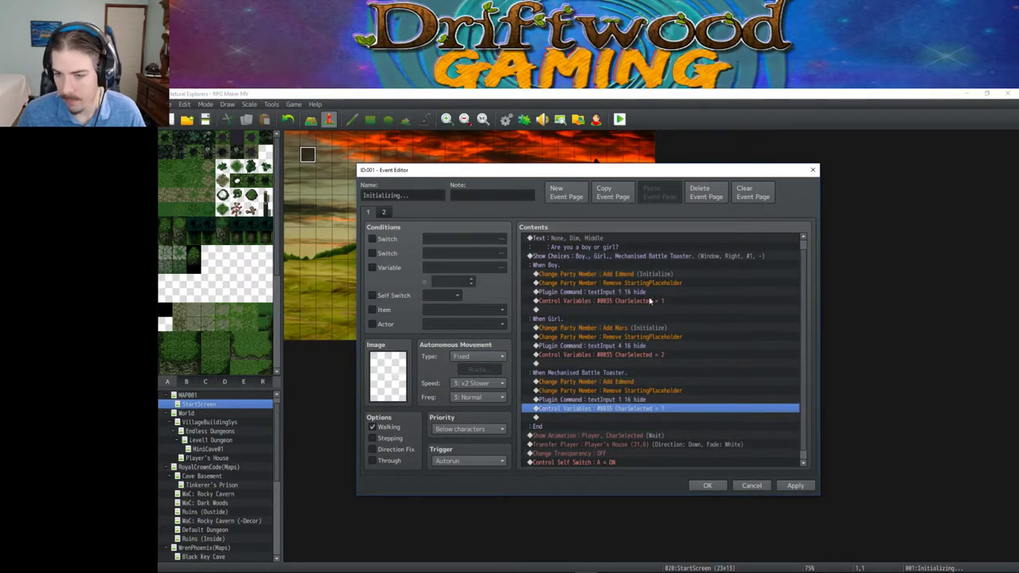
click(634, 382)
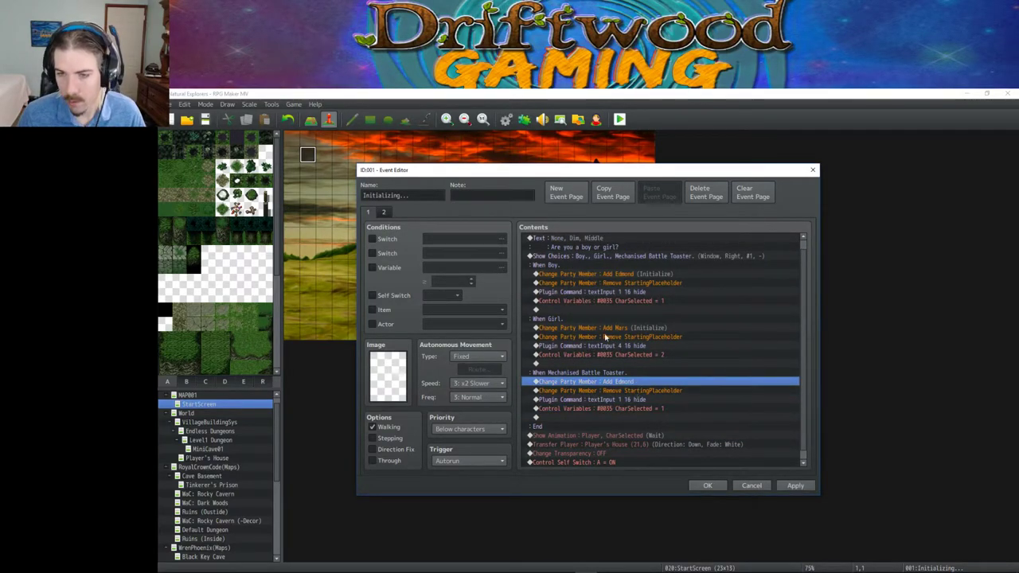
click(584, 302)
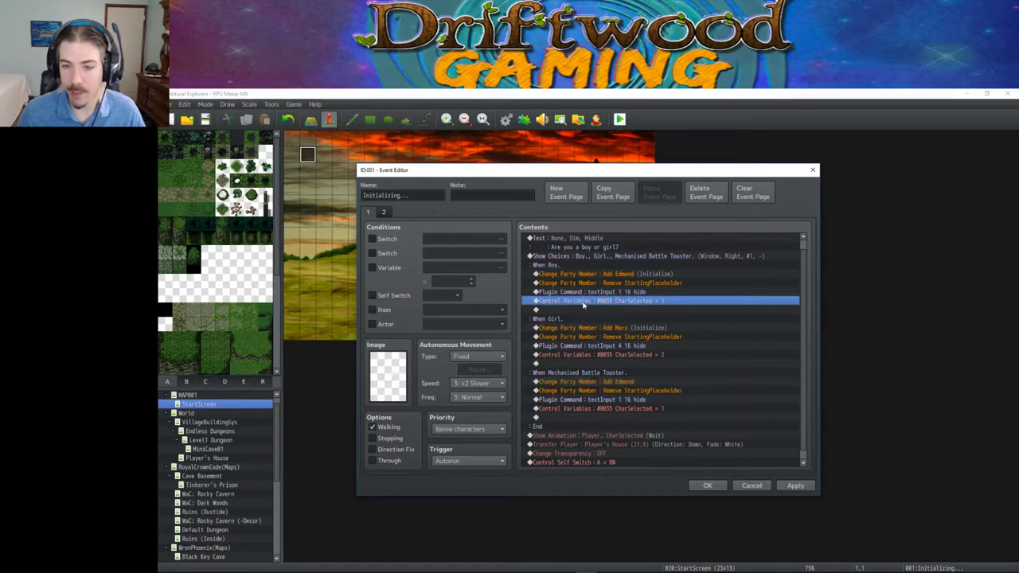
scroll(690, 443, down, 1)
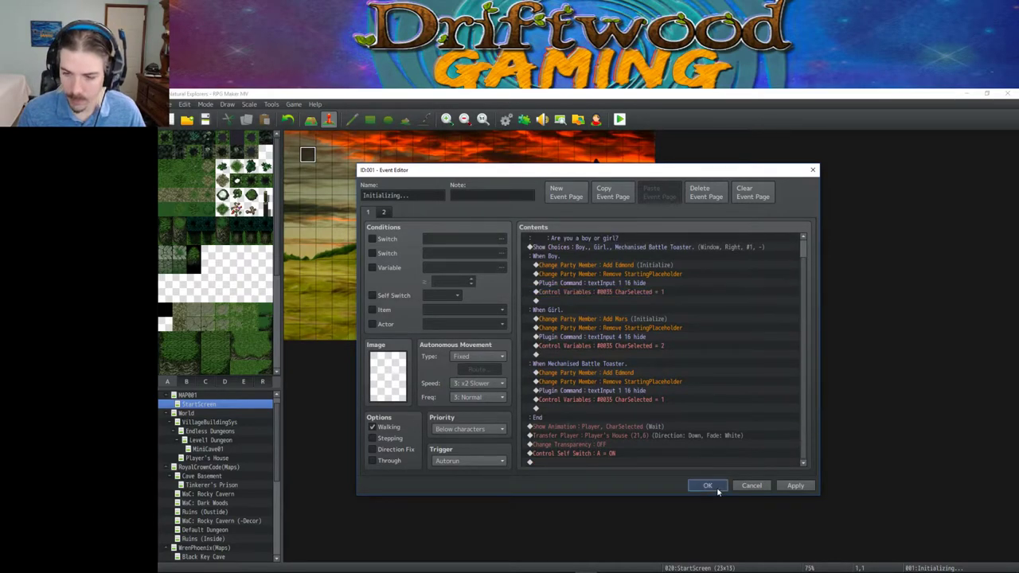
click(716, 486)
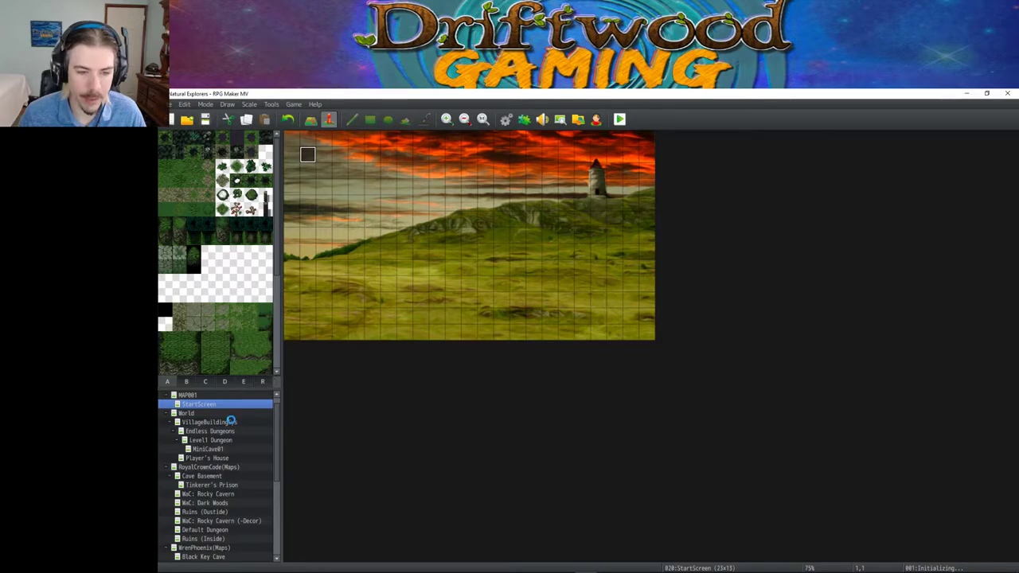
- Open the World map and inspect the PlayerSpriteSize, StartTownAnim and Xfer2Village events at the walled town
click(231, 422)
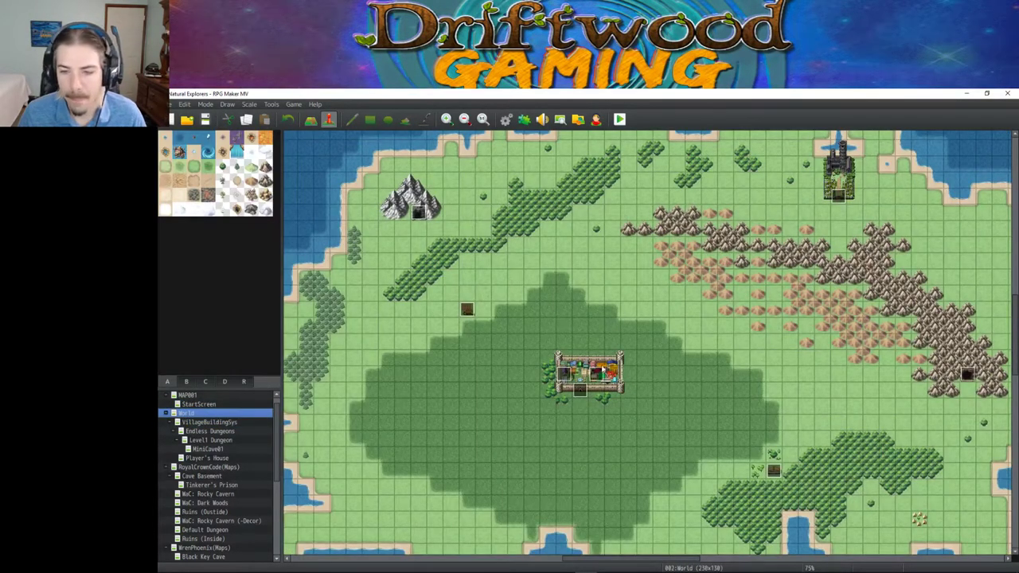
double_click(570, 377)
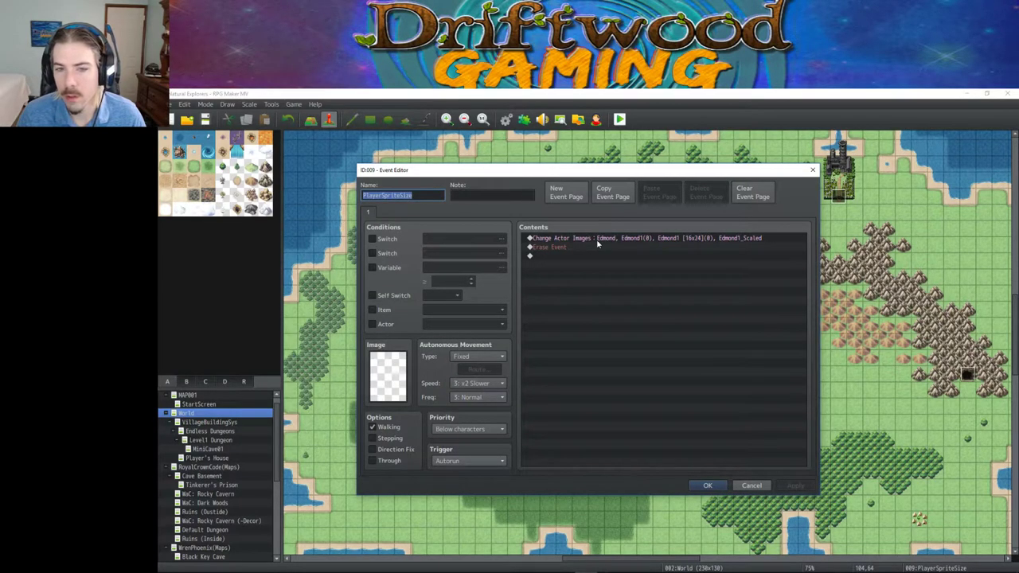
click(703, 486)
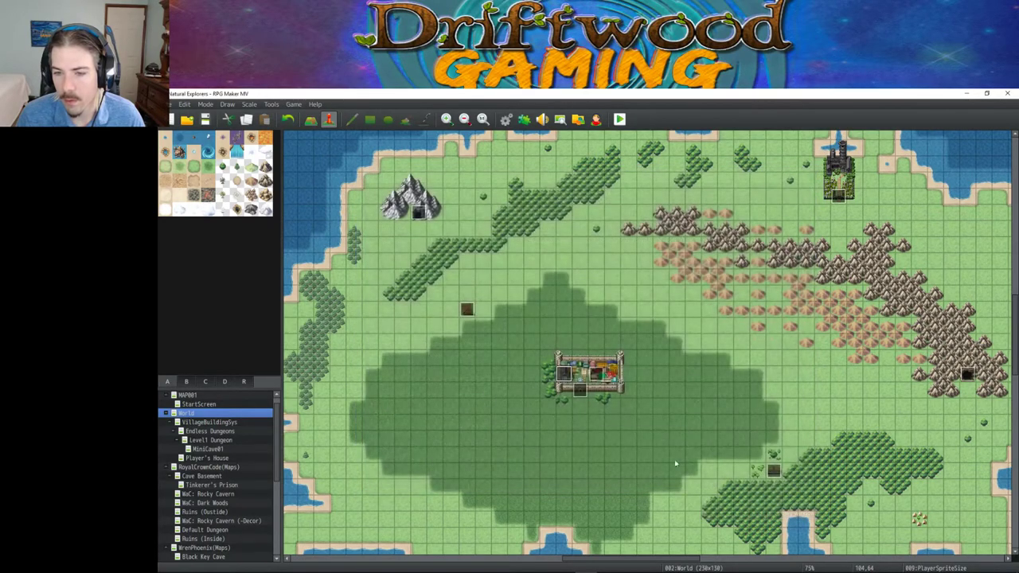
double_click(590, 372)
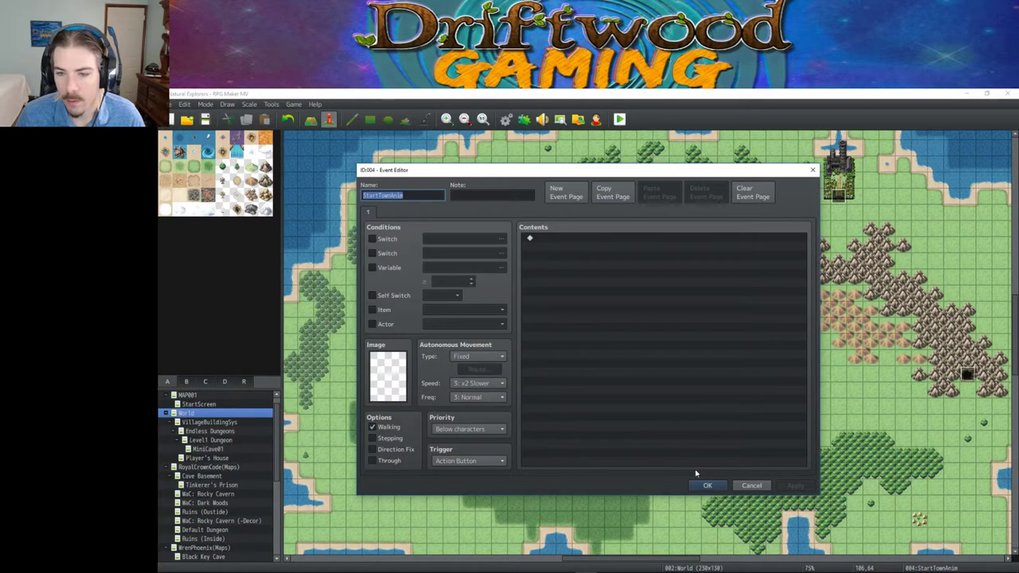
click(707, 486)
double_click(586, 392)
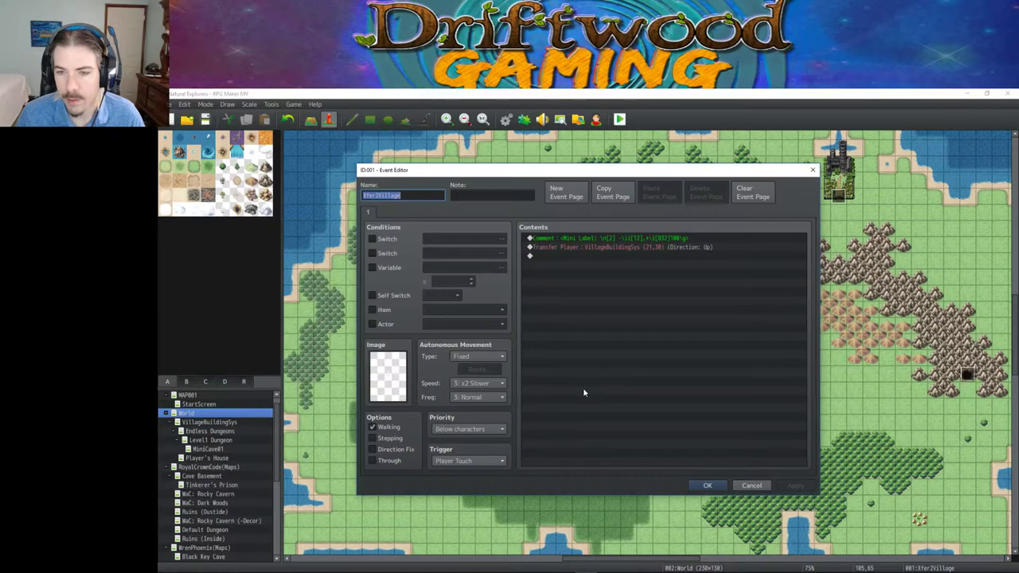
click(707, 487)
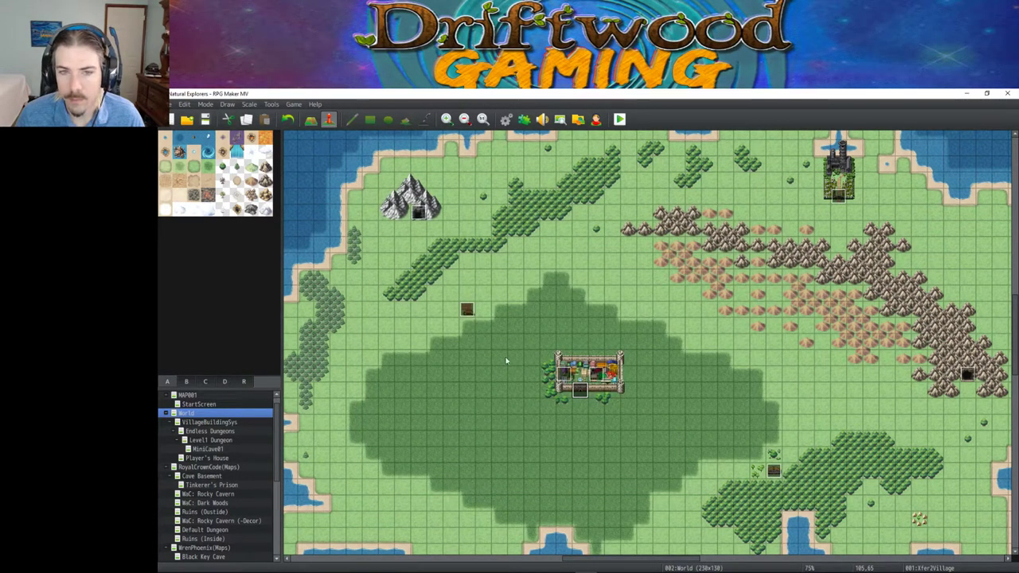
- Examine the whole island on the World map and the placement of its events around the town
click(465, 119)
click(465, 119)
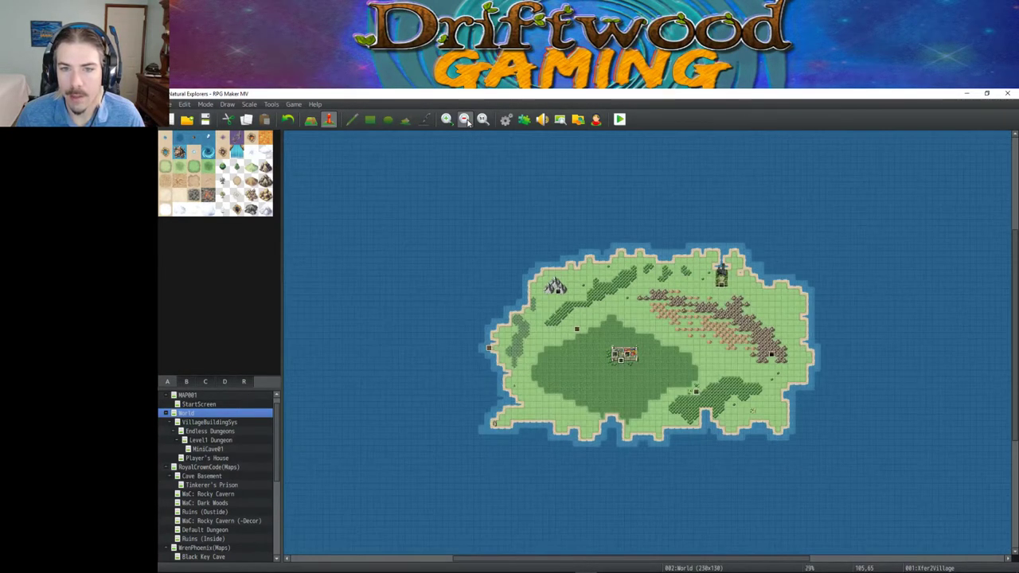
click(465, 120)
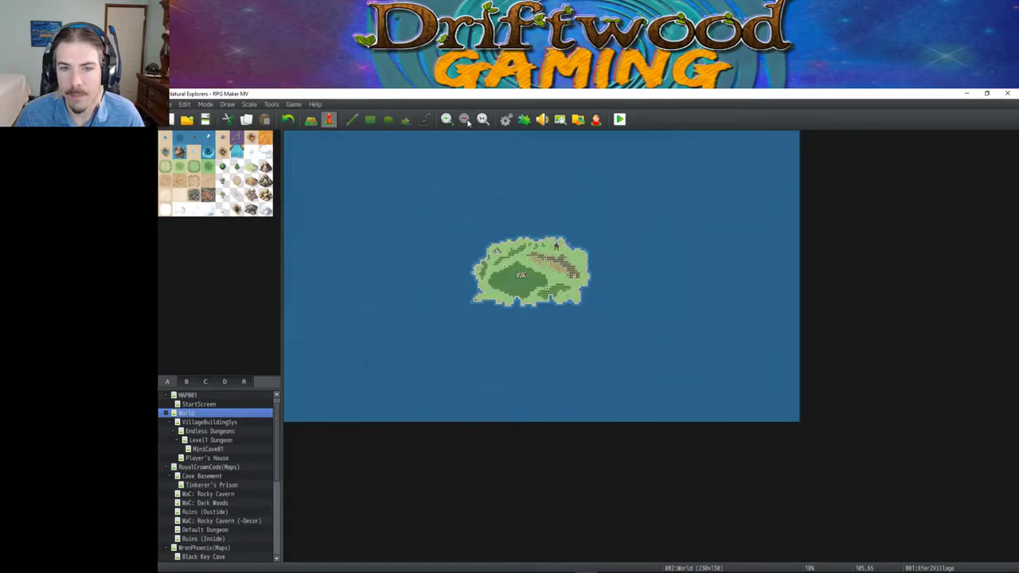
click(482, 120)
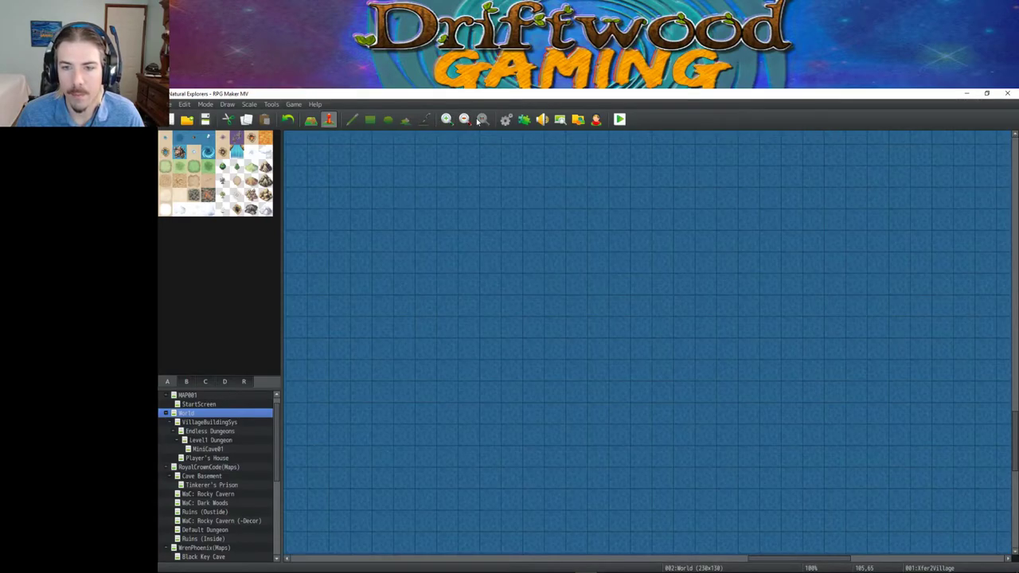
click(464, 120)
click(464, 119)
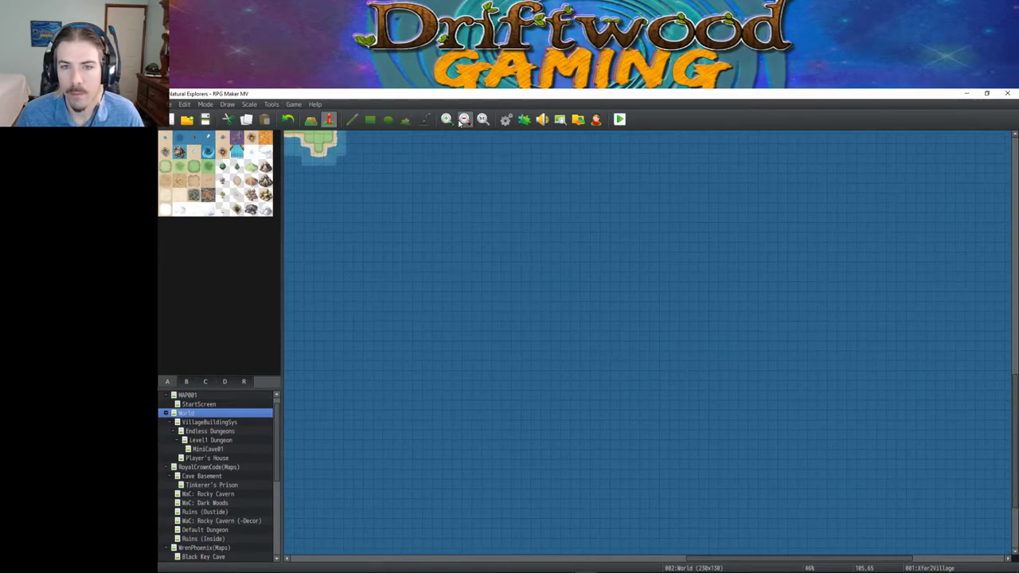
middle_click(436, 205)
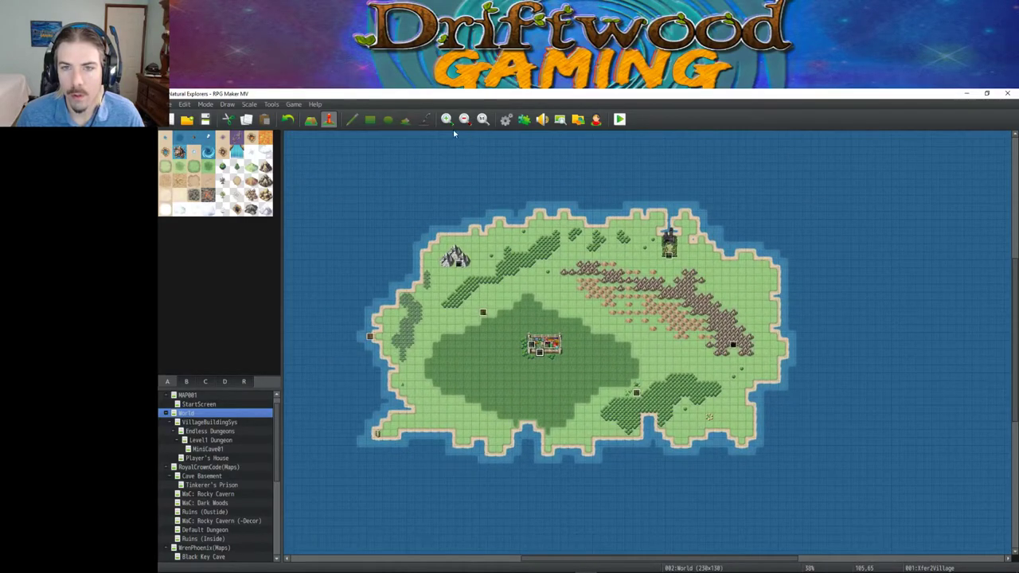
click(448, 121)
middle_click(666, 315)
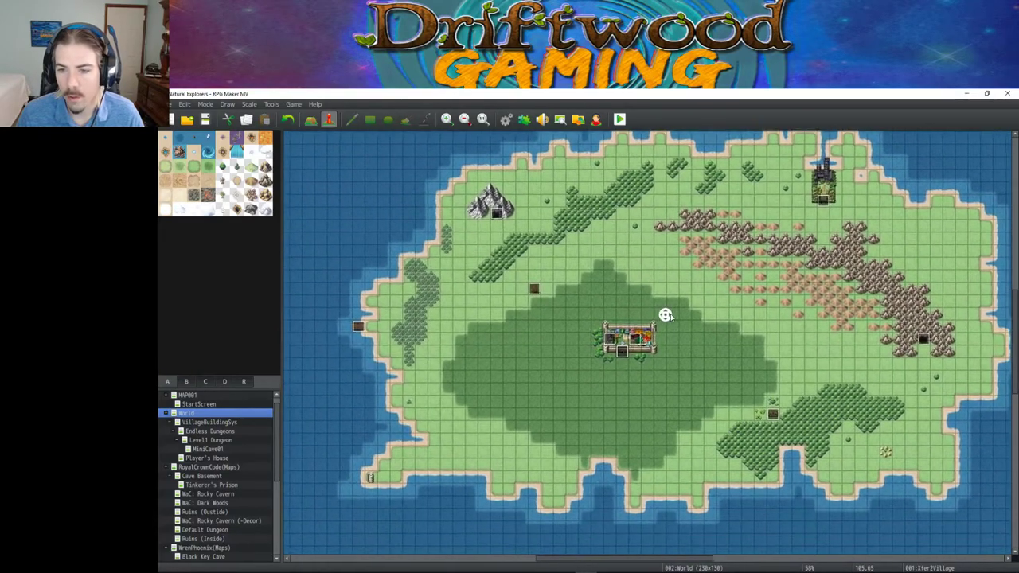
middle_click(583, 336)
middle_click(626, 325)
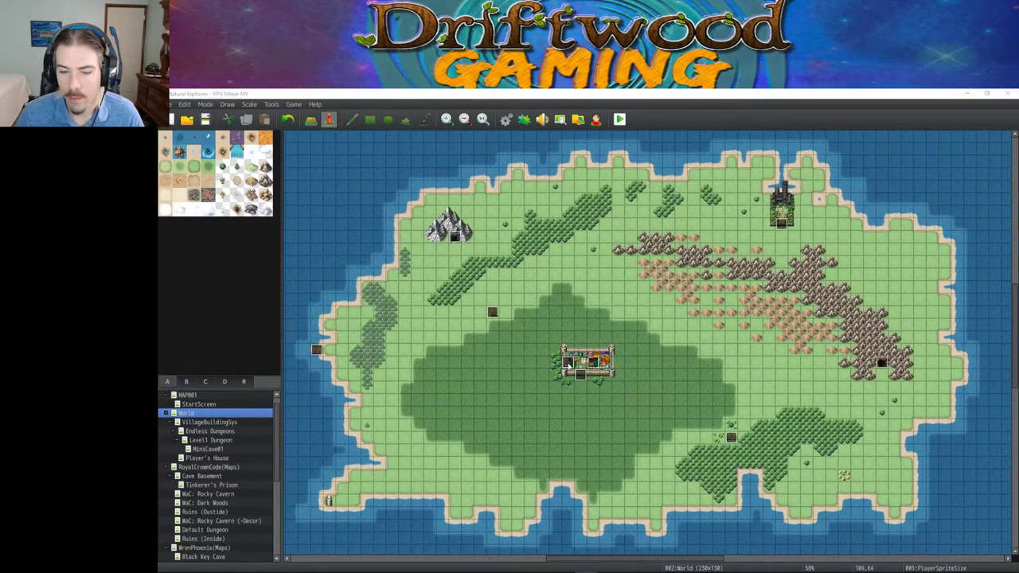
- Insert a conditional branch with an Else branch at the start of the PlayerSpriteSize event, testing whether variable 0035 CharSelected equals 1
double_click(611, 309)
right_click(553, 246)
click(591, 249)
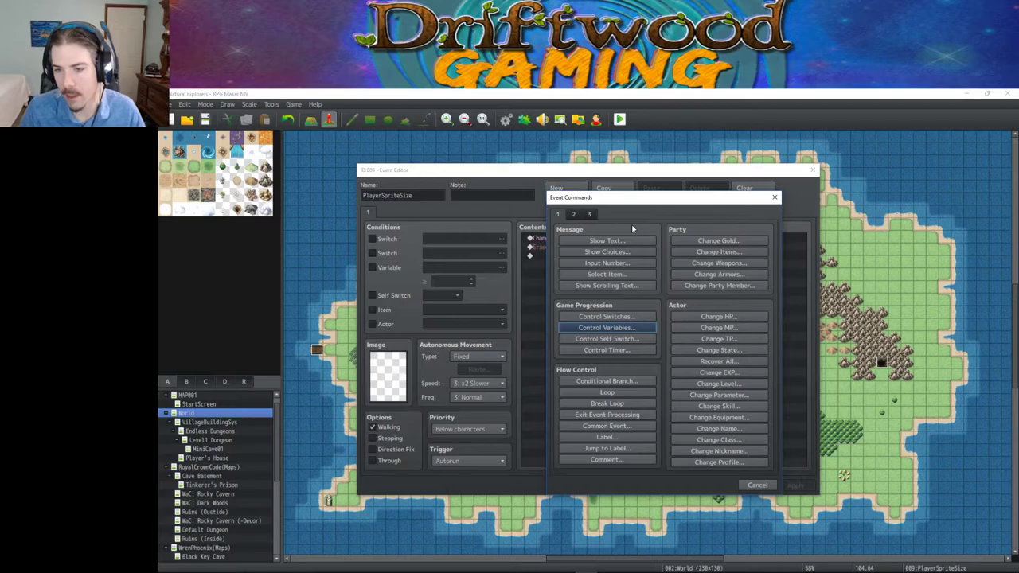
click(628, 382)
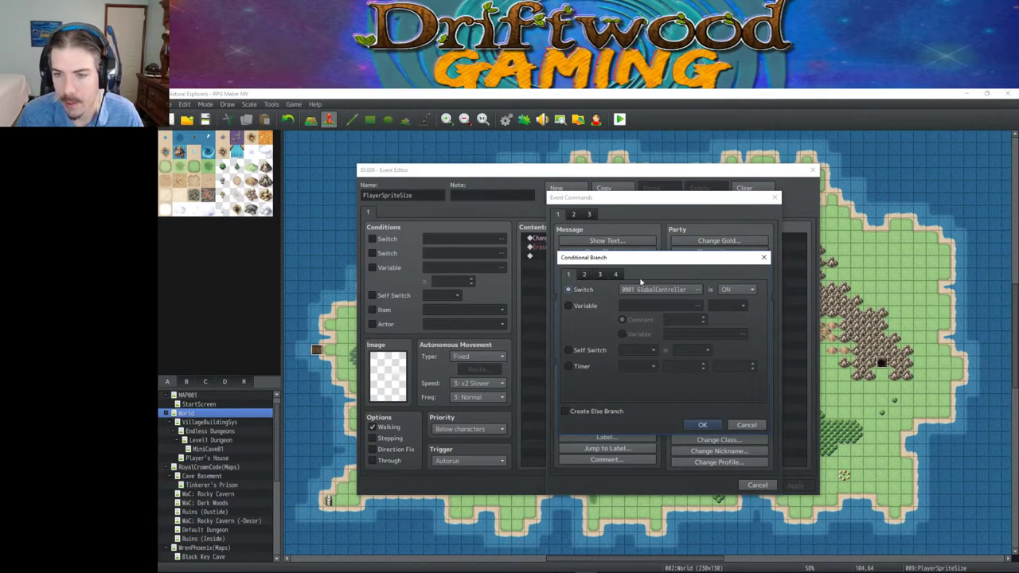
click(592, 309)
click(661, 305)
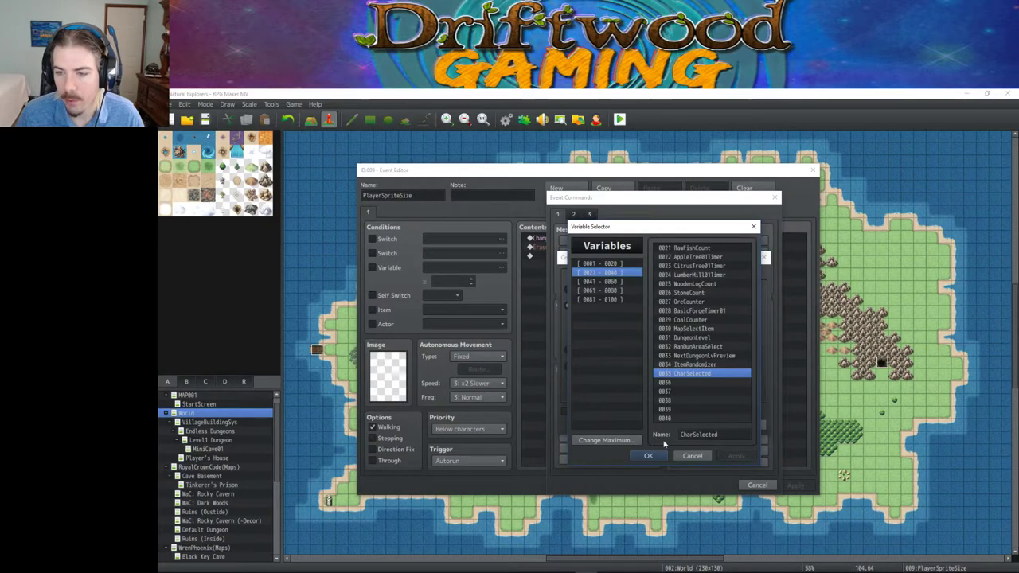
click(648, 457)
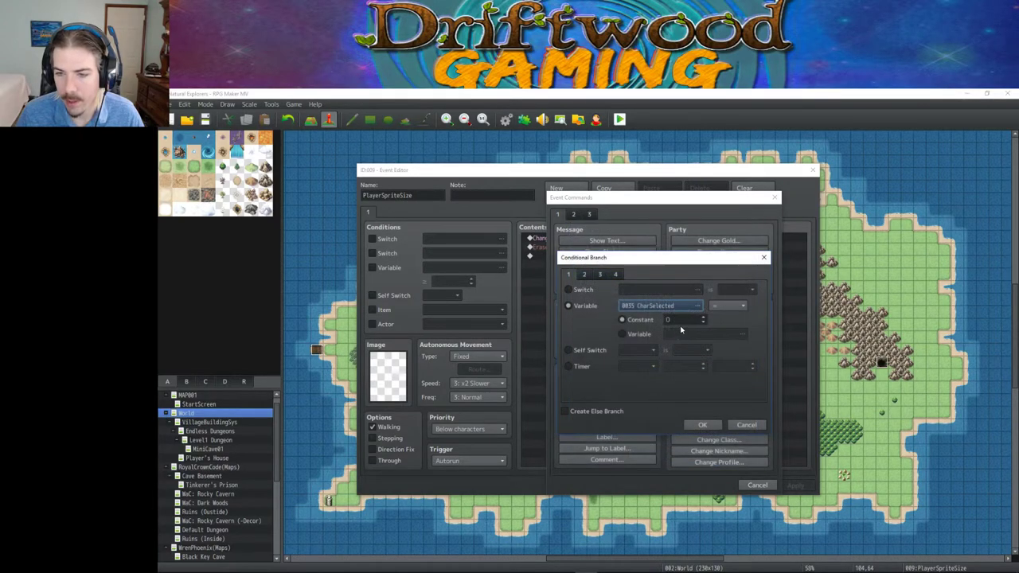
text(1)
click(624, 411)
click(702, 425)
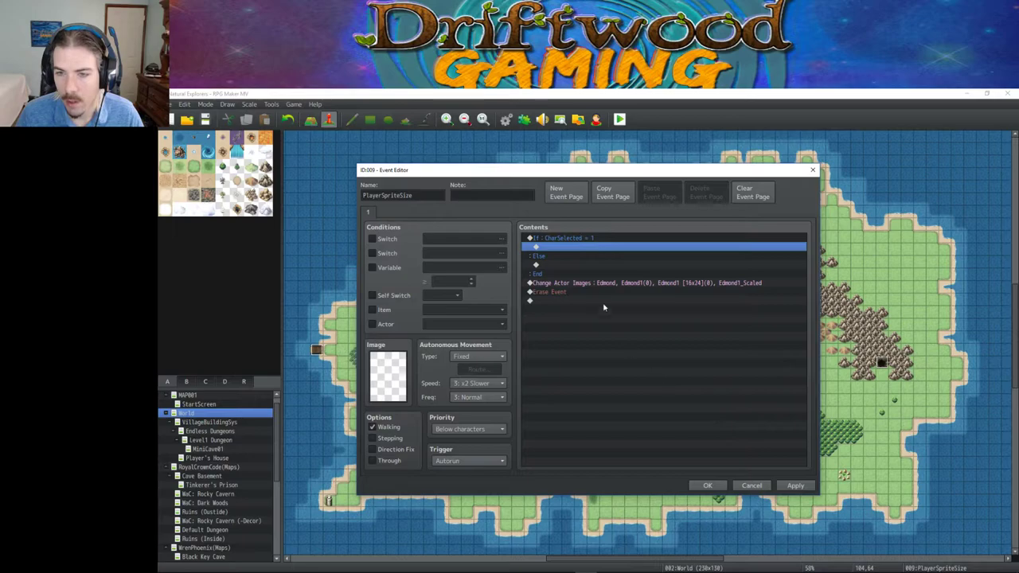
- Move Edmond's Change Actor Images command into the CharSelected = 1 branch
click(603, 283)
key(Delete)
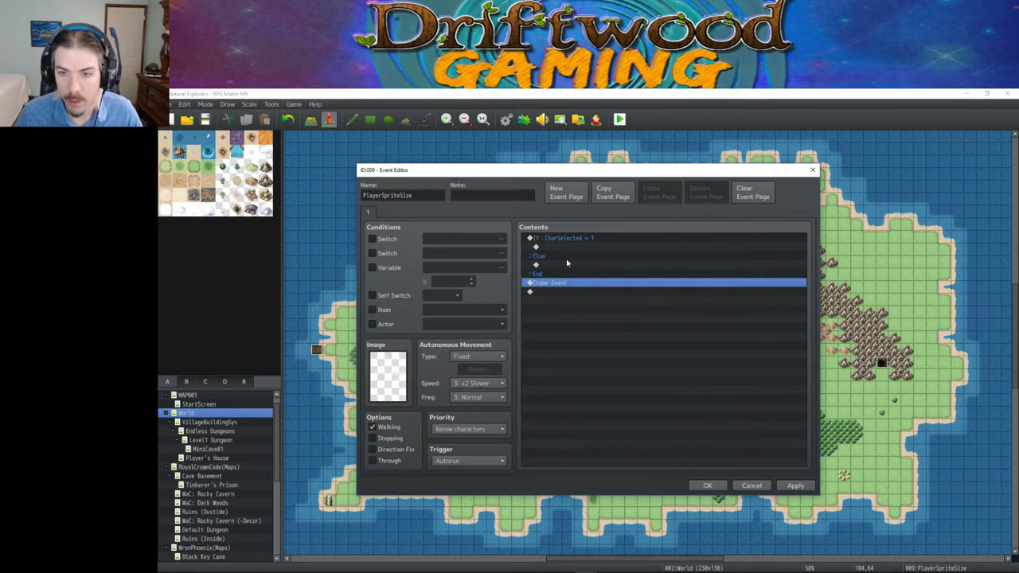
click(564, 249)
text(Change Actor Images : Edmond, Edmond1(0), Edmond1 [16x24](0), Edmond1_Scaled)
click(597, 247)
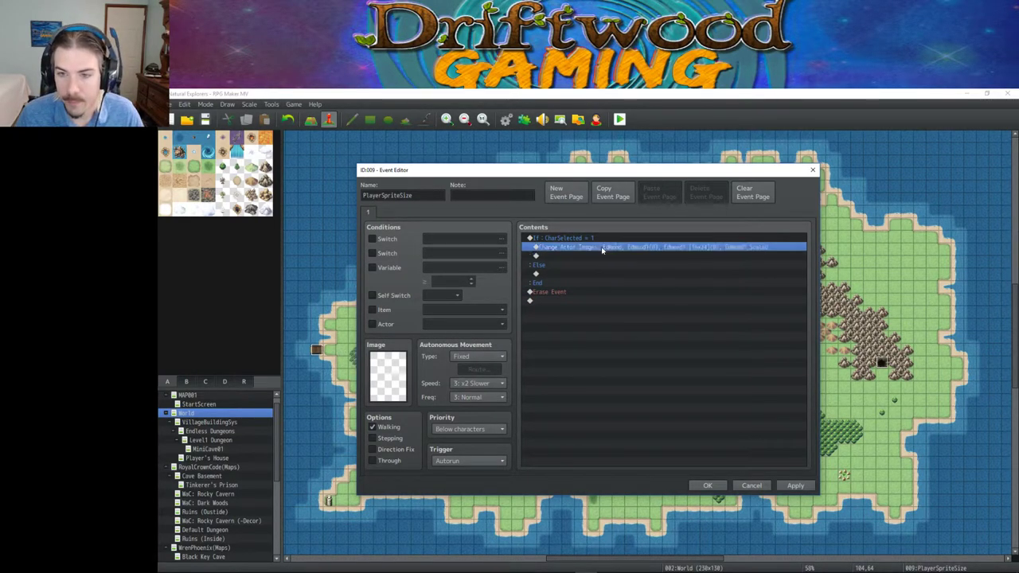
- Duplicate the whole conditional branch inside its own Else branch and make the nested condition test CharSelected = 2
click(565, 274)
click(572, 239)
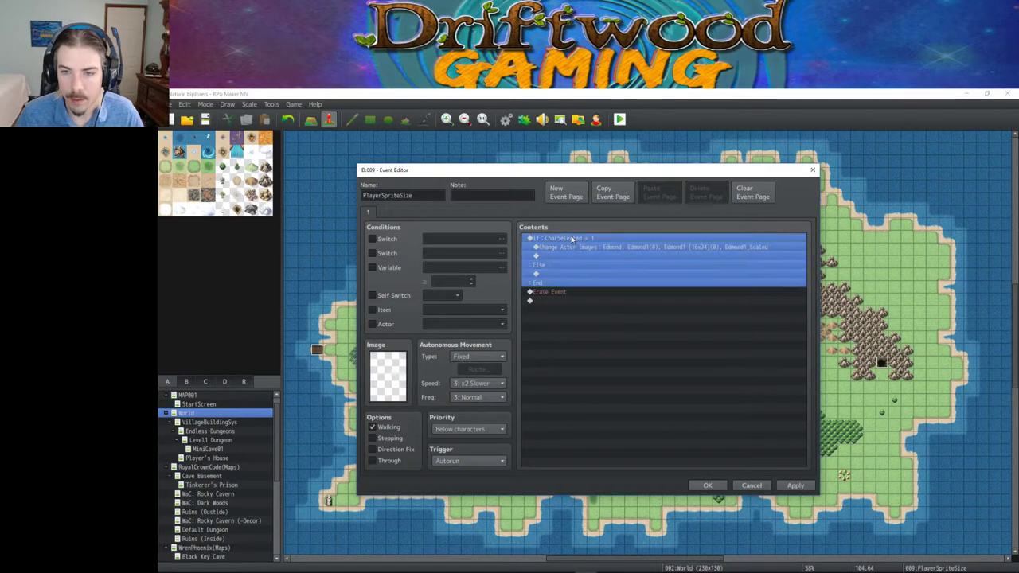
click(556, 274)
key(ctrl+v)
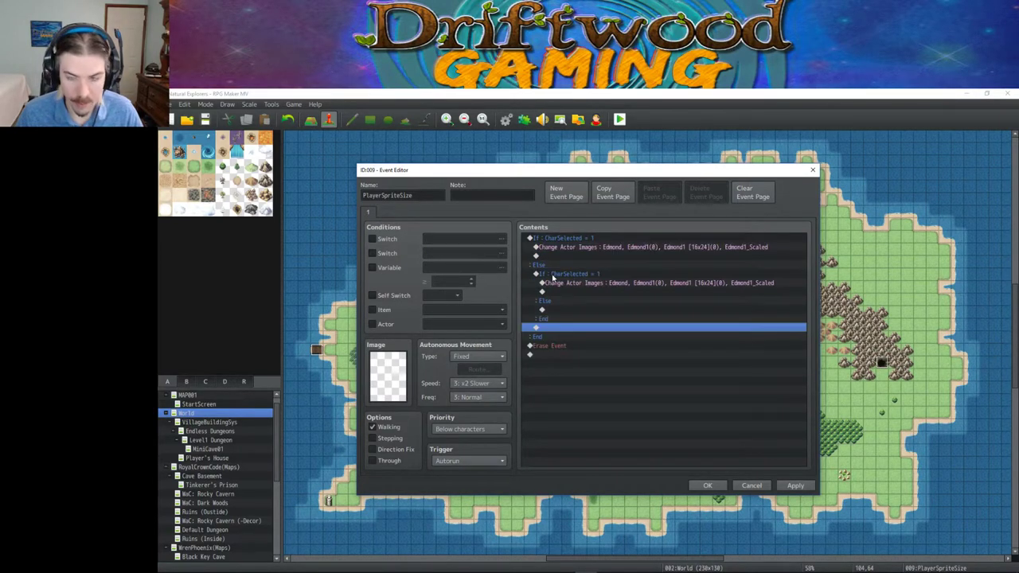
right_click(587, 276)
click(594, 290)
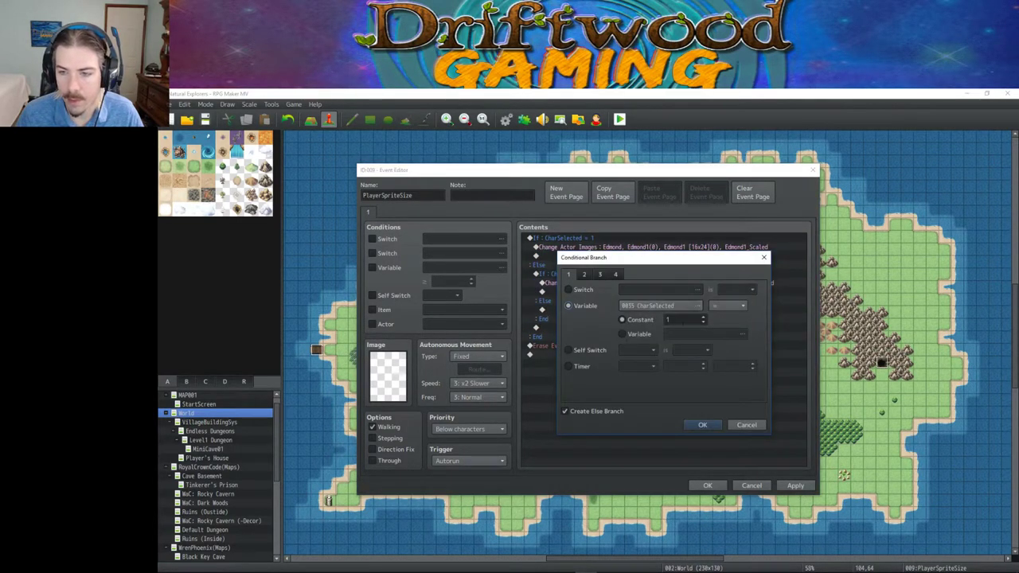
click(702, 425)
- Set the actor of the Change Actor Images command in the CharSelected = 2 branch to 0004 Mars
click(594, 283)
right_click(594, 283)
click(613, 291)
click(627, 308)
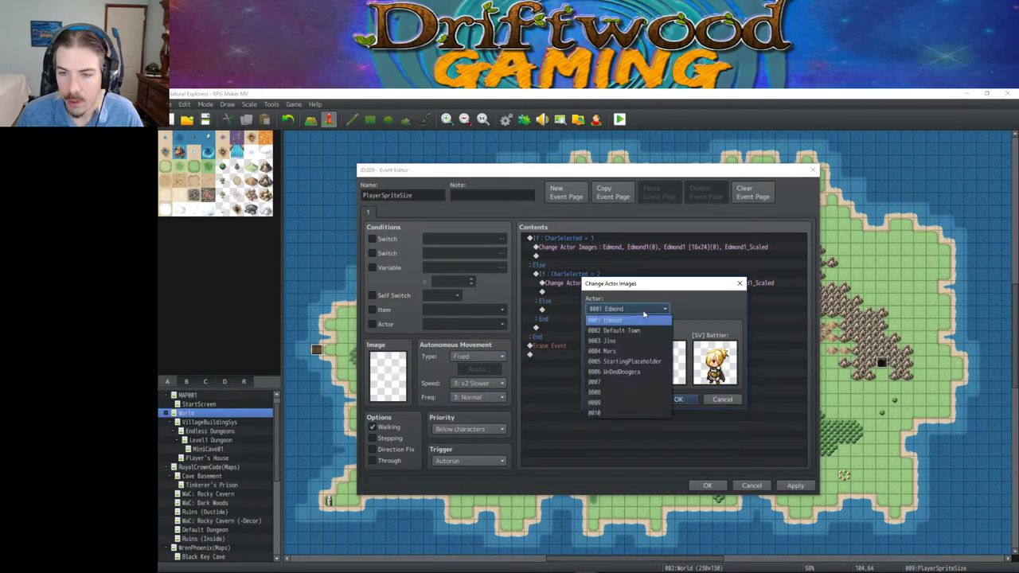
click(617, 341)
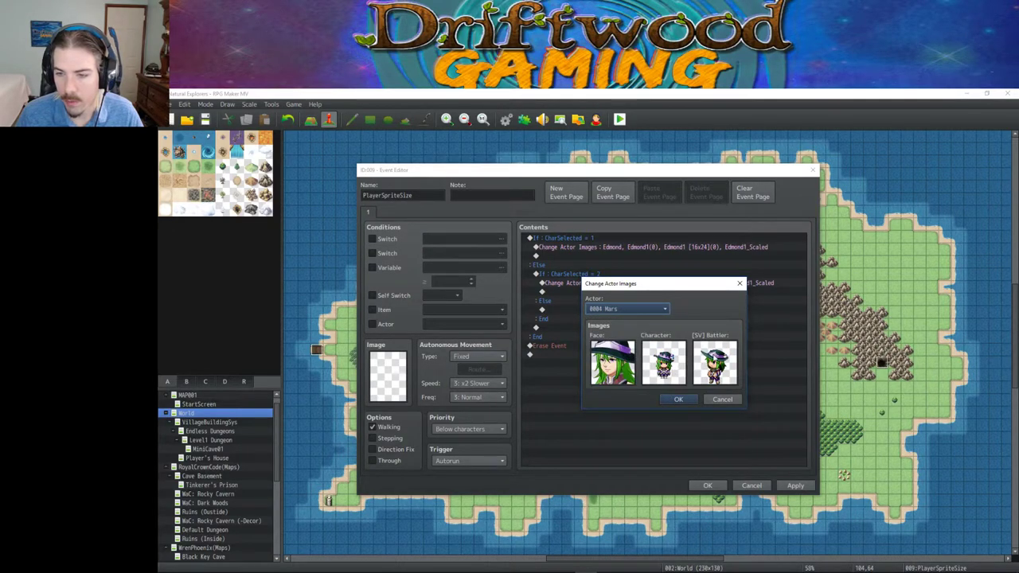
- Look through the character image list for a scaled Mars sprite and confirm the command with the Mars sheet
double_click(683, 360)
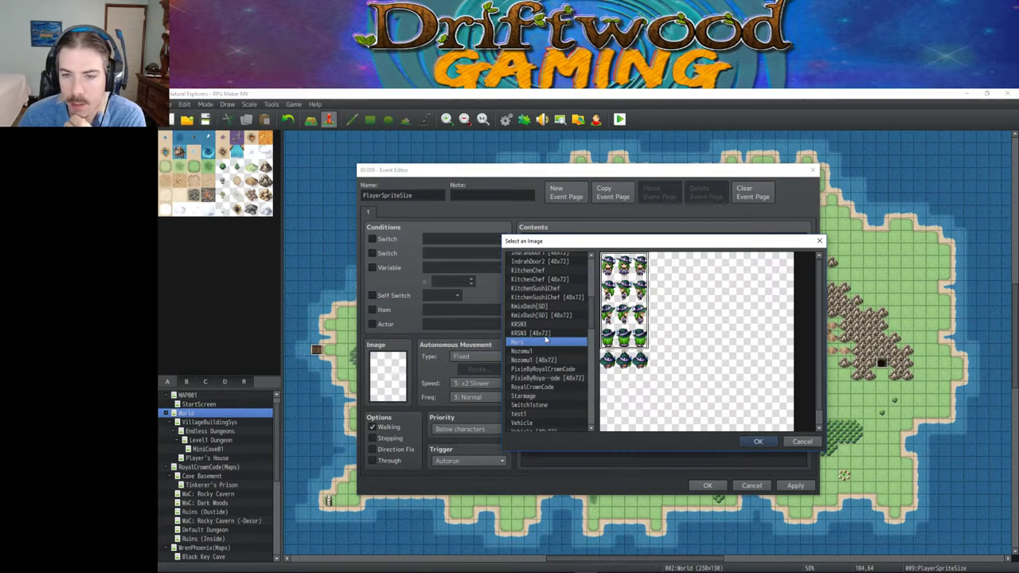
scroll(541, 328, up, 3)
scroll(539, 325, up, 10)
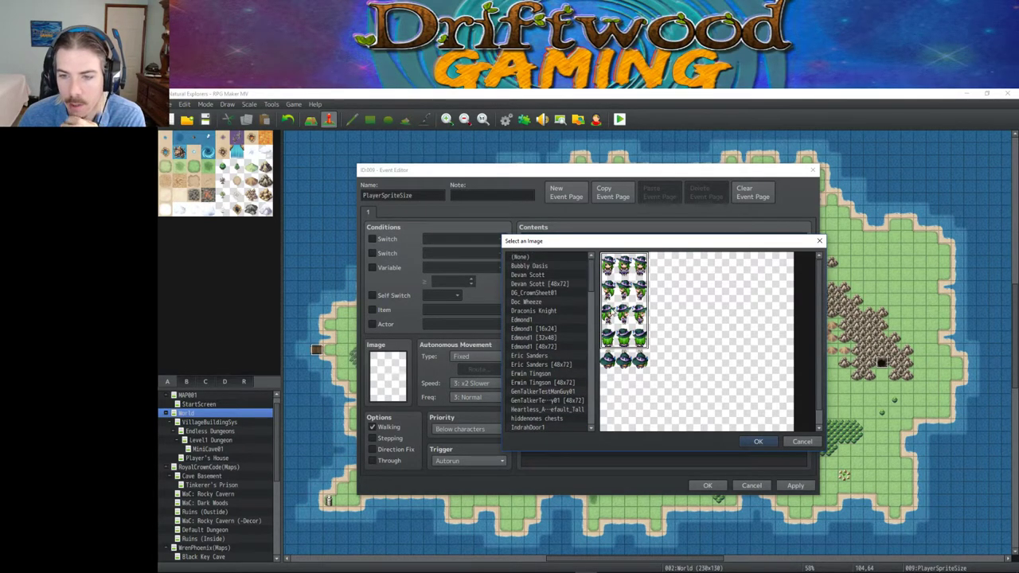
scroll(561, 314, down, 4)
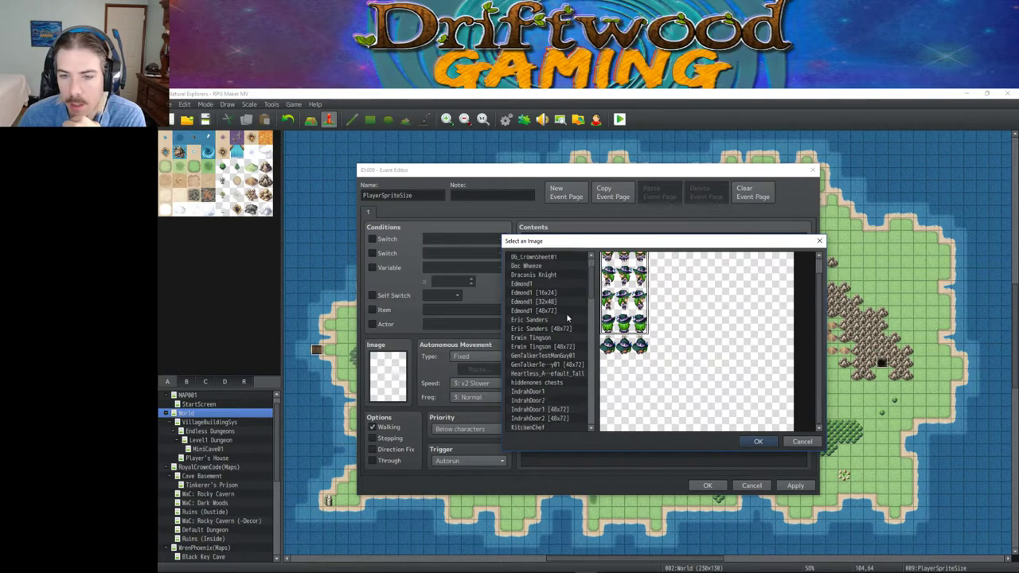
scroll(561, 334, down, 2)
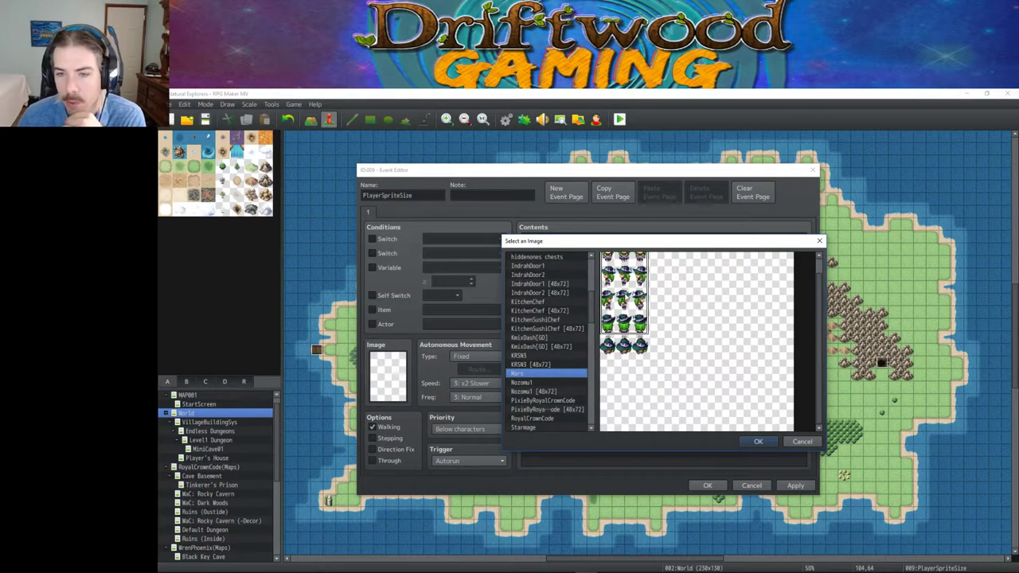
click(626, 297)
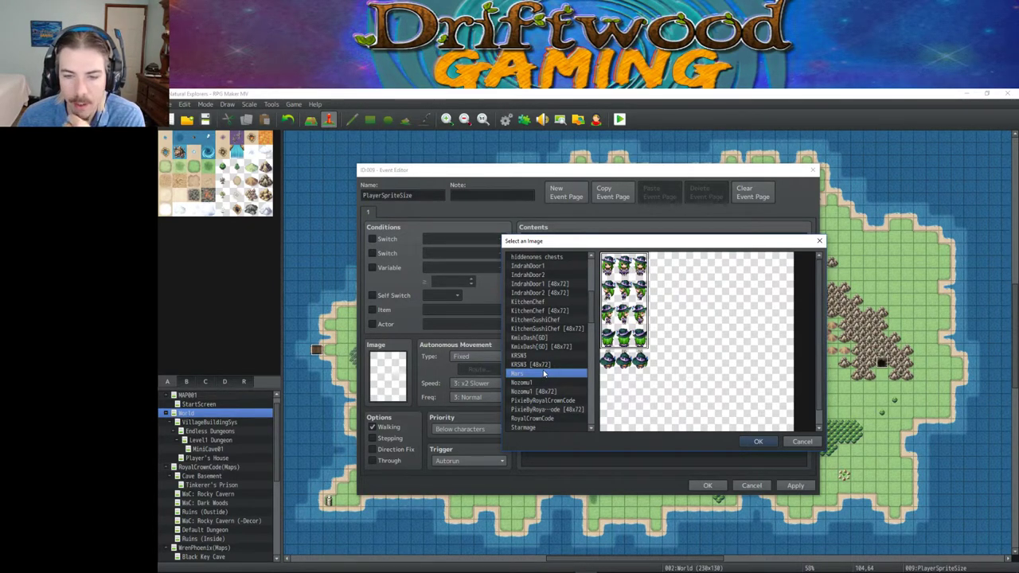
scroll(547, 362, up, 6)
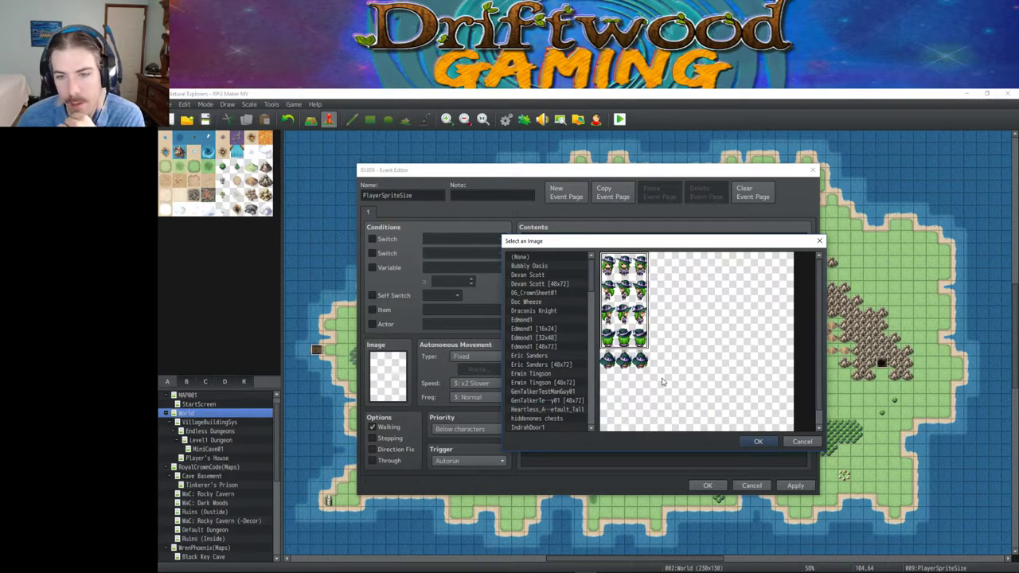
click(766, 443)
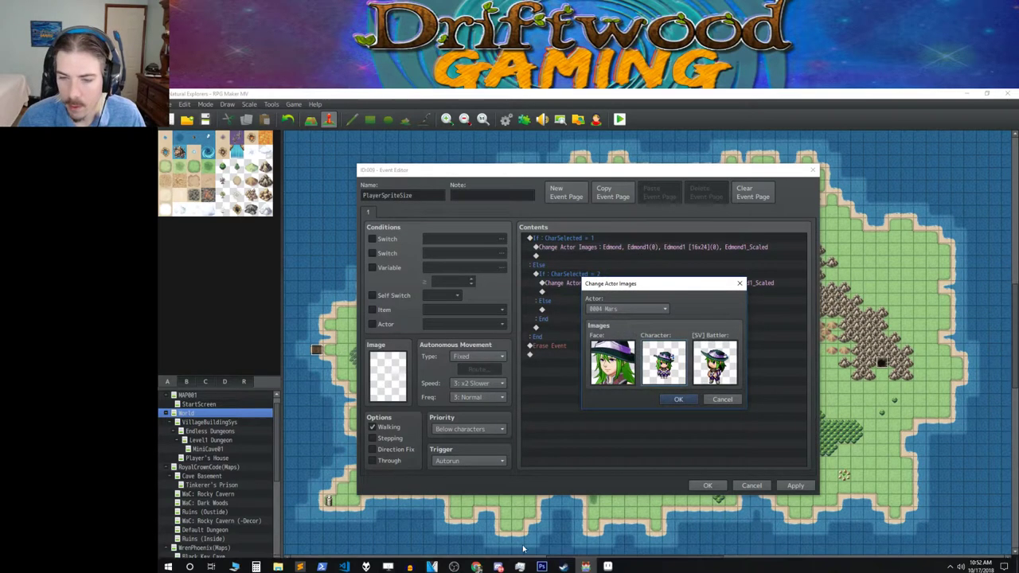
click(679, 398)
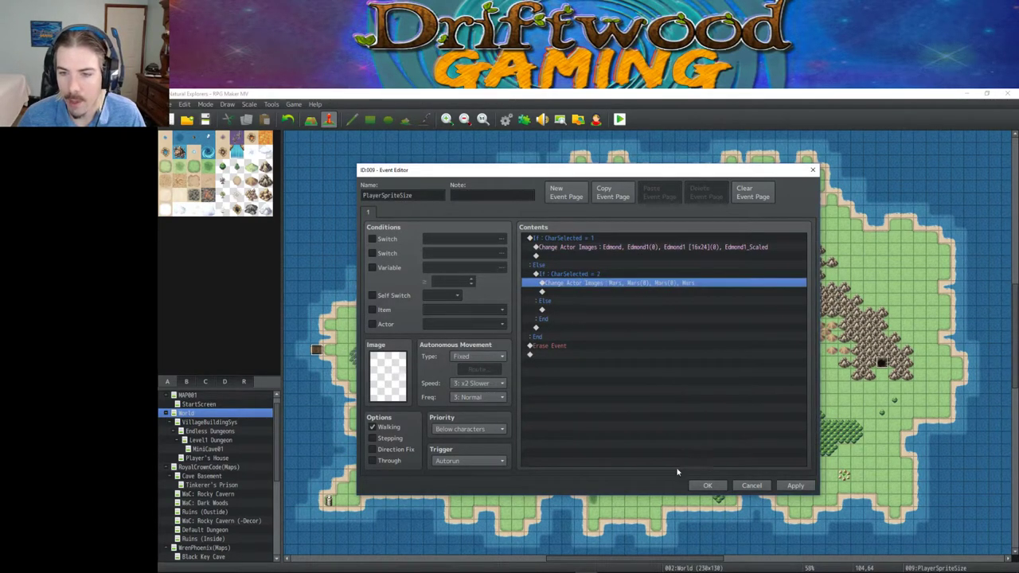
- Remove the Else branch from the nested CharSelected = 2 condition and save the PlayerSpriteSize event
right_click(579, 275)
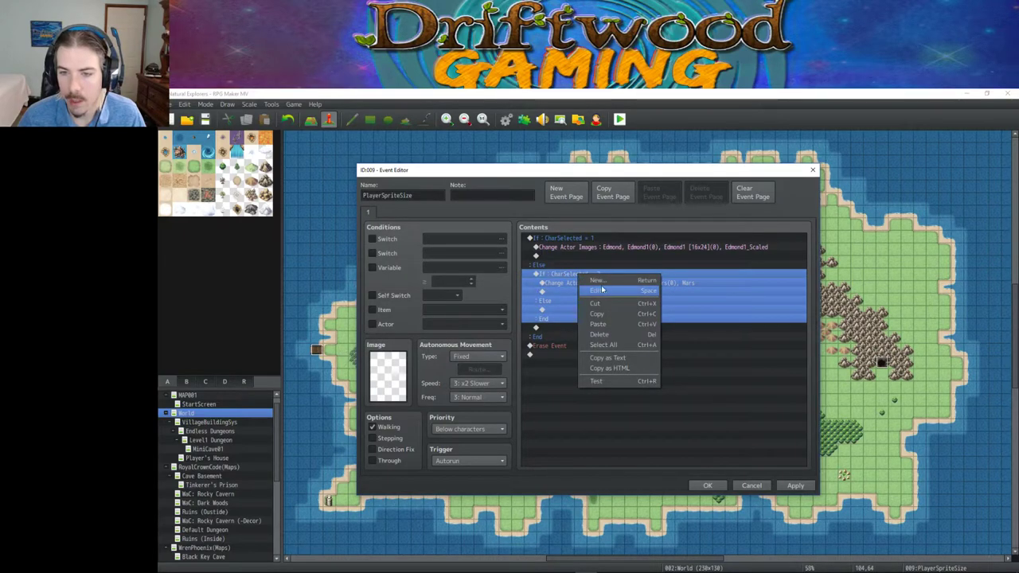
click(605, 291)
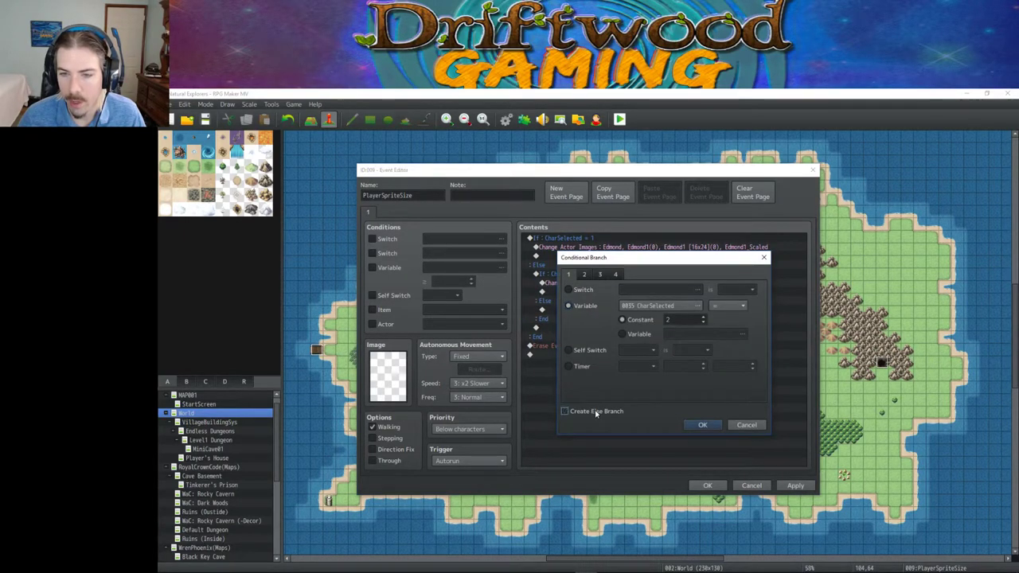
click(702, 424)
click(796, 486)
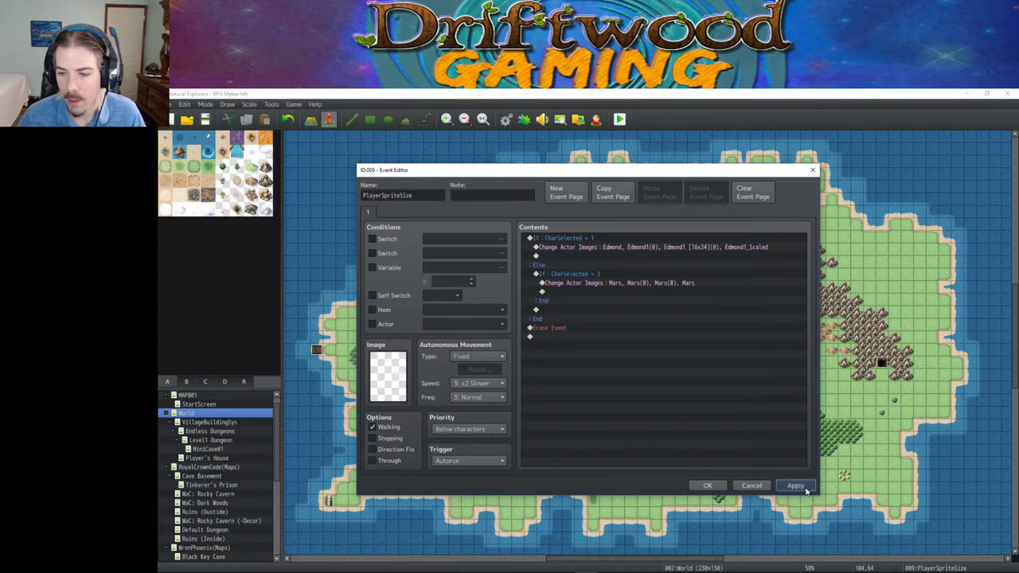
click(707, 486)
- Open the Natural Explorers project's img/characters folder in the file explorer
click(293, 104)
click(314, 129)
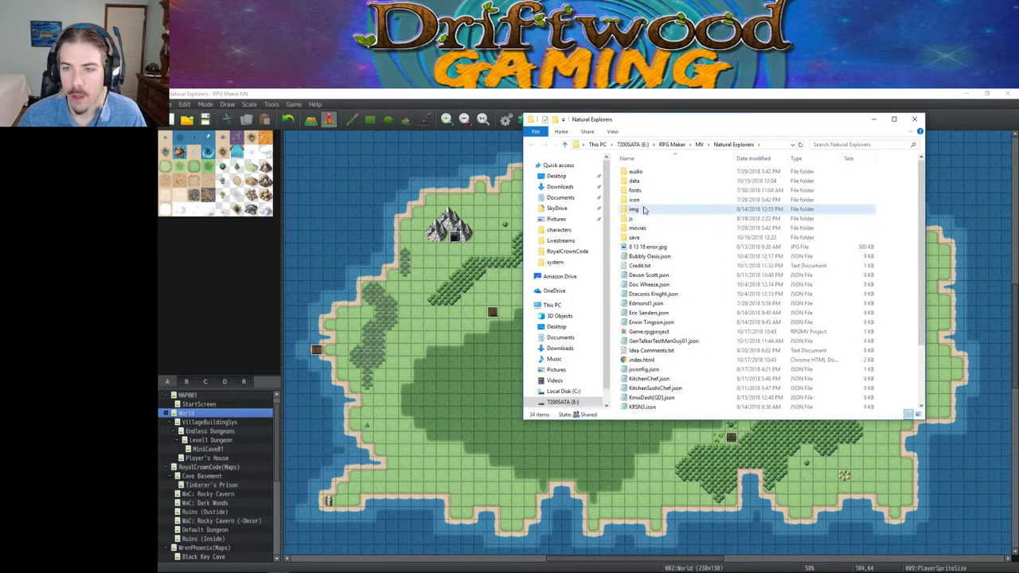
double_click(645, 209)
double_click(646, 199)
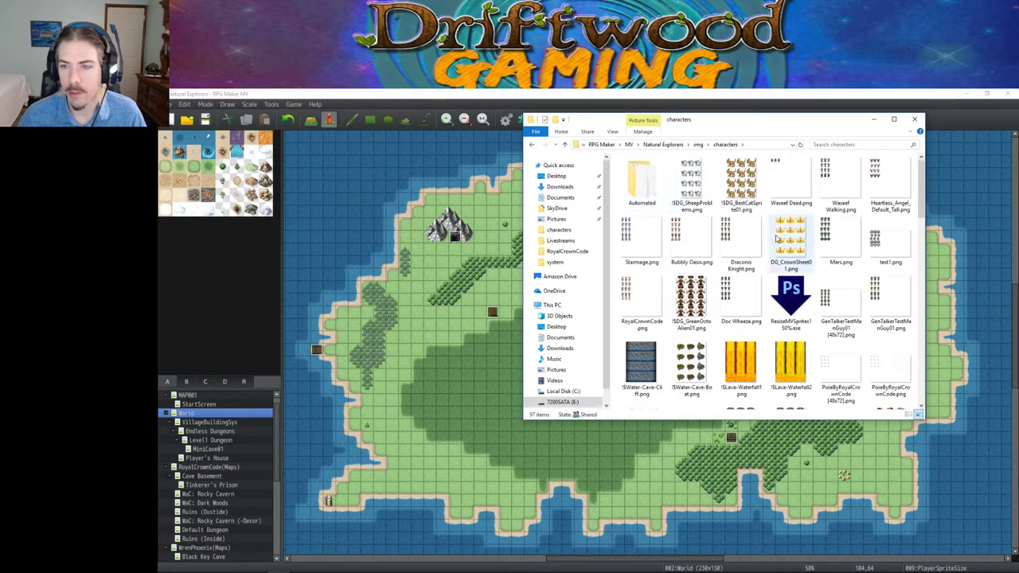
- Duplicate Mars.png in the characters folder, rename the copy Mars [16x24].png, and return to the World map
click(840, 245)
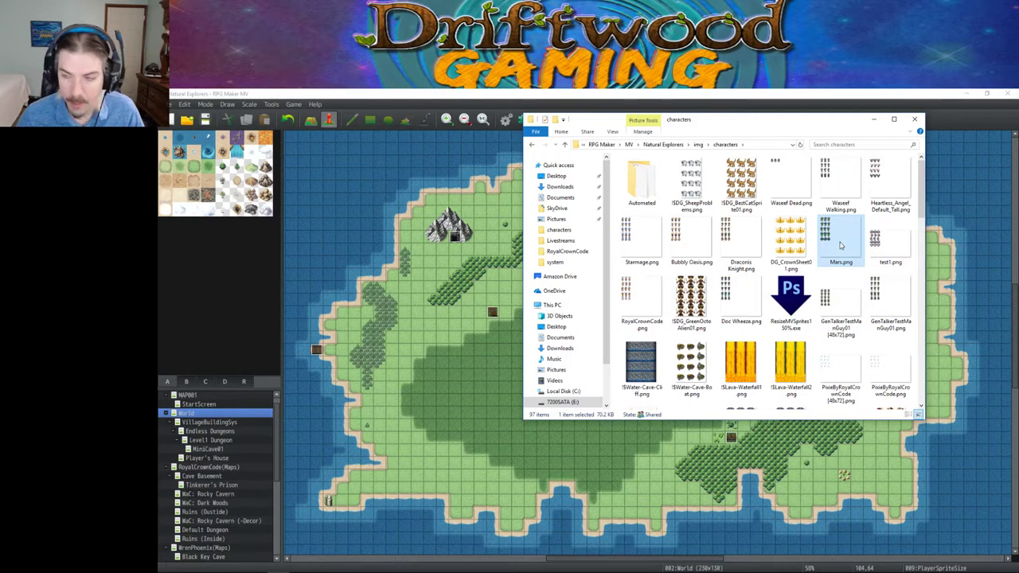
key(ctrl+c)
key(ctrl+v)
click(836, 198)
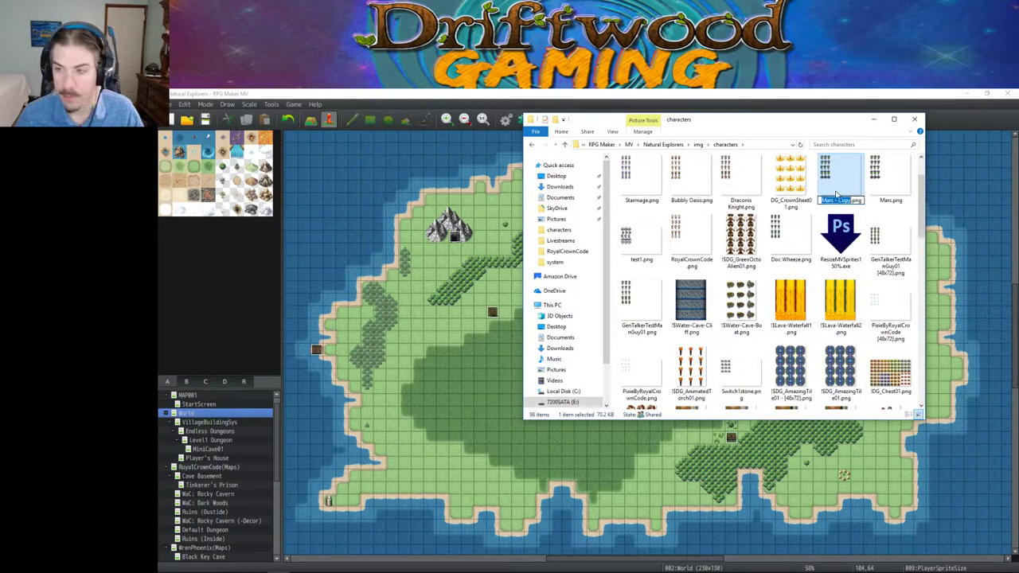
text(Mars)
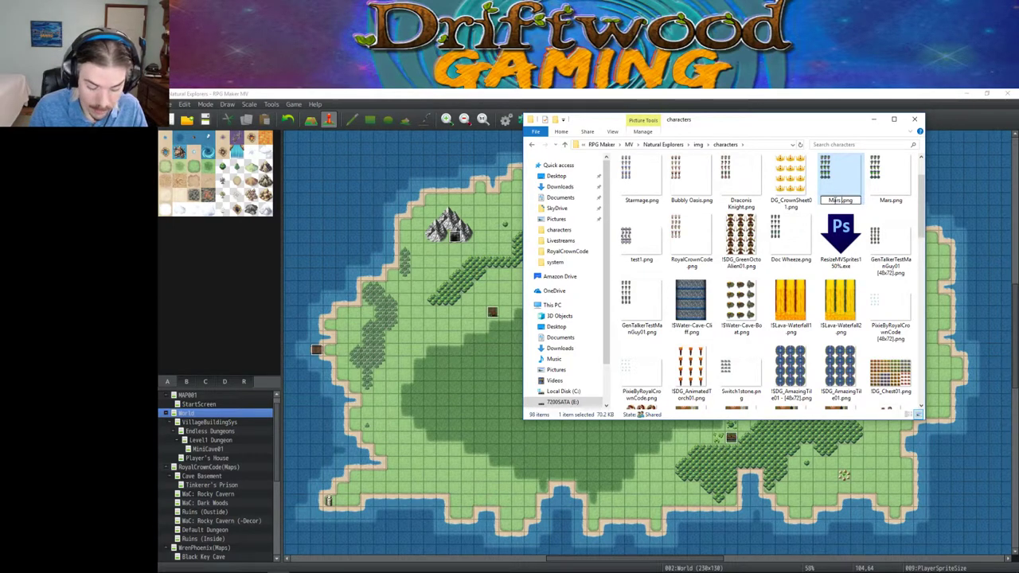
text( [16x24])
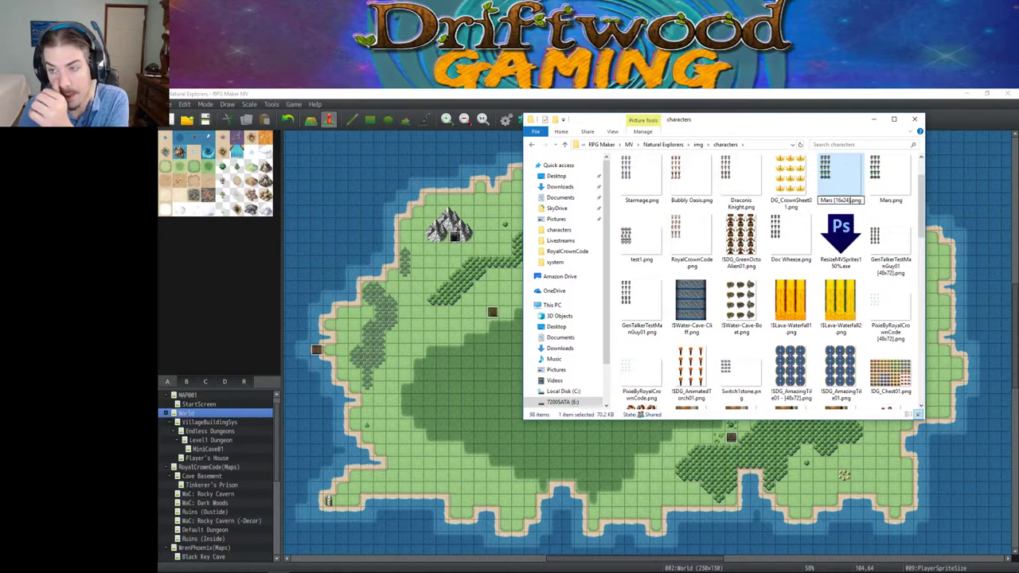
key(Return)
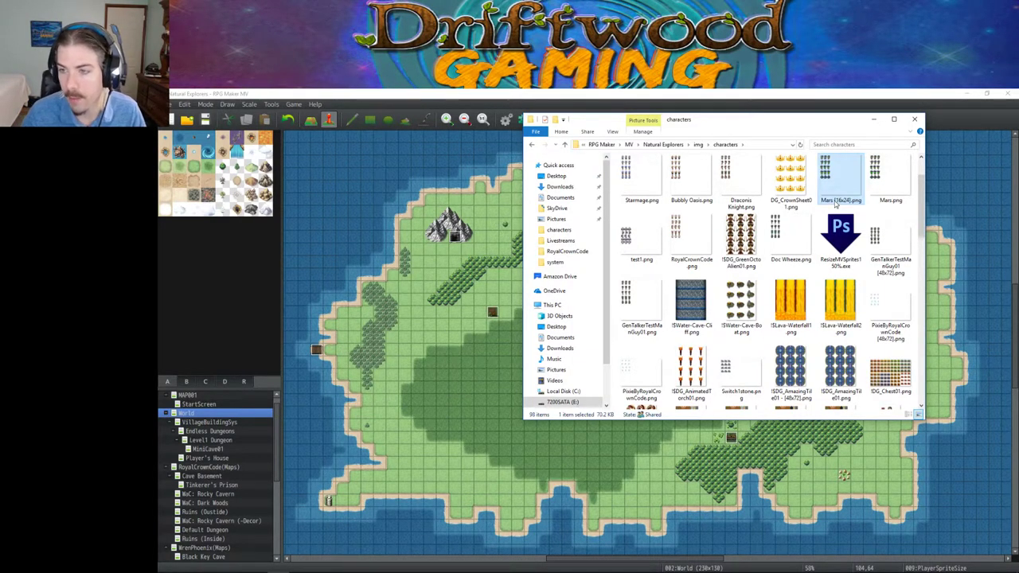
click(873, 118)
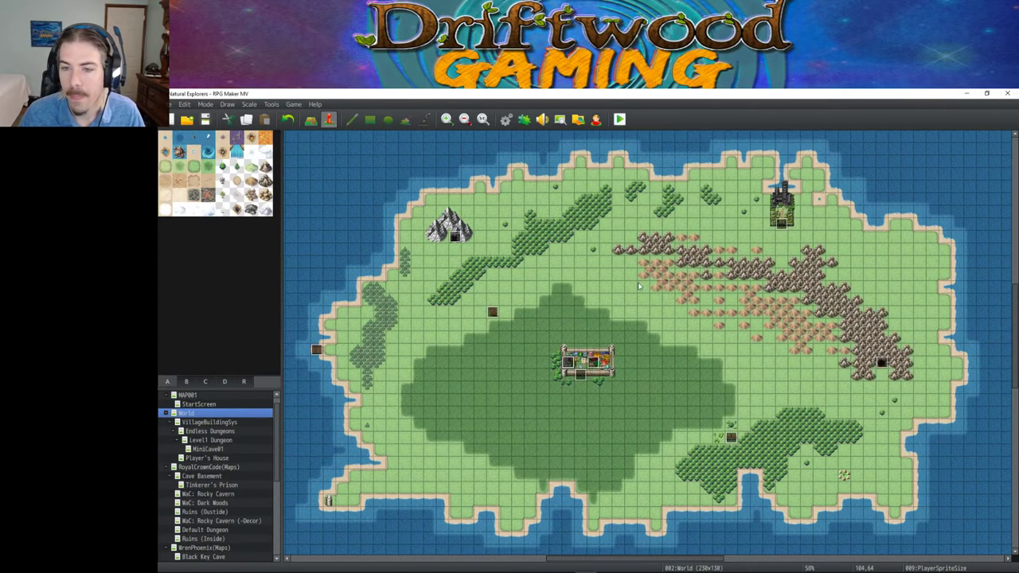
- Reopen Mars's Change Actor Images command in the PlayerSpriteSize event and select Mars [16x24] as the character image
double_click(570, 363)
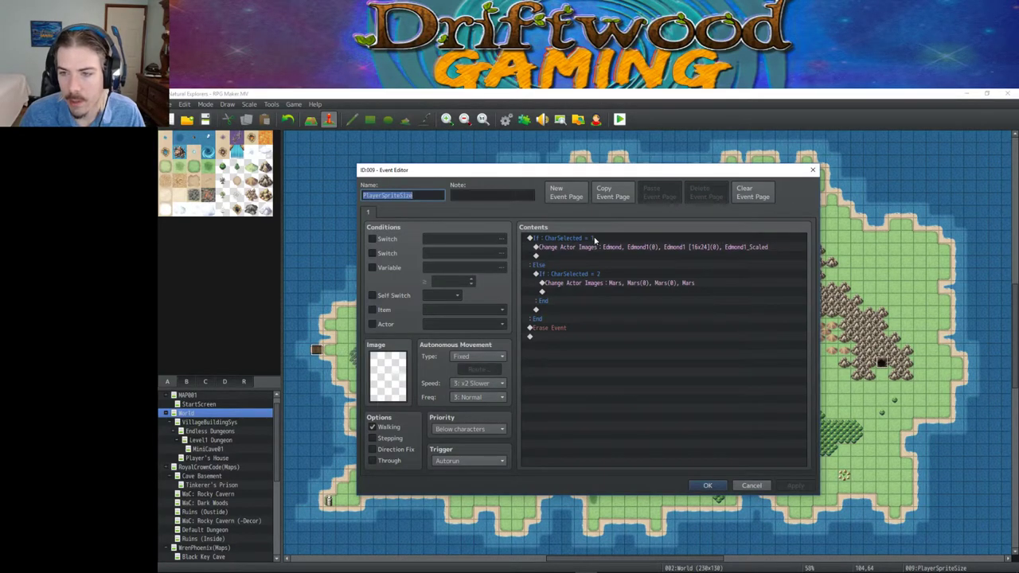
right_click(596, 283)
click(622, 295)
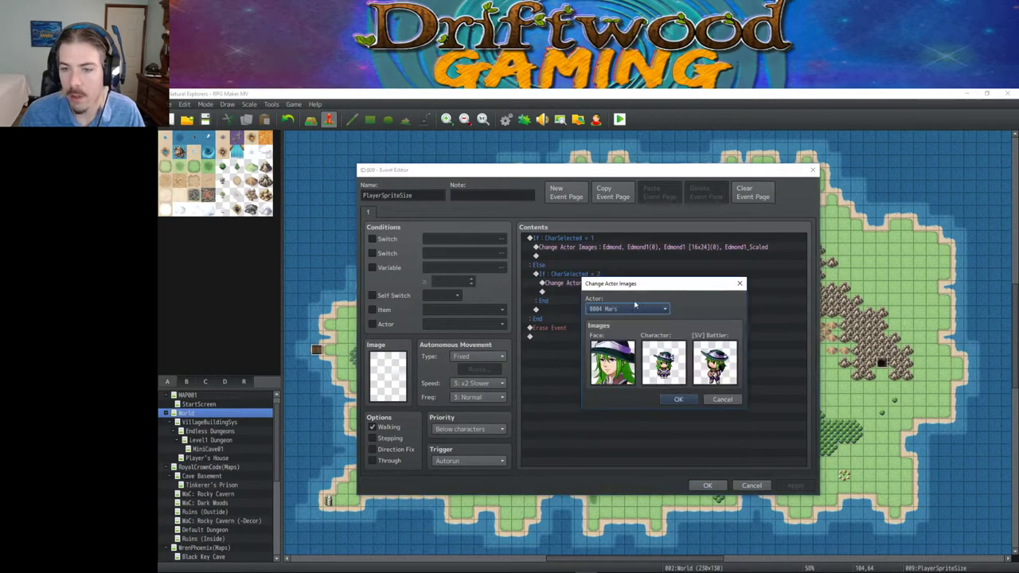
double_click(672, 359)
click(547, 352)
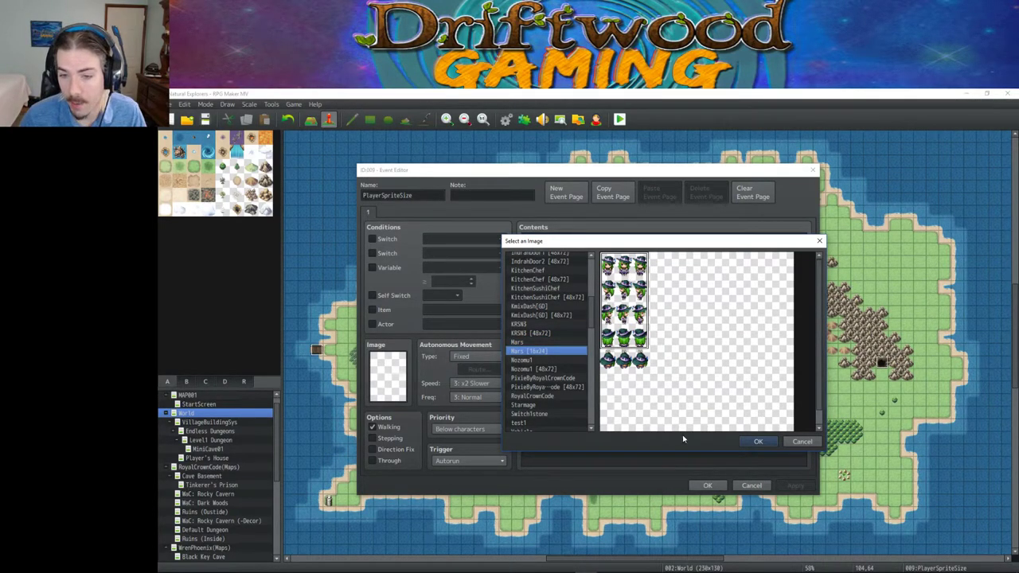
- Try the Edmond1 [16x24] sheet as Mars's character image to compare the sprite sizes
drag(587, 319, 593, 276)
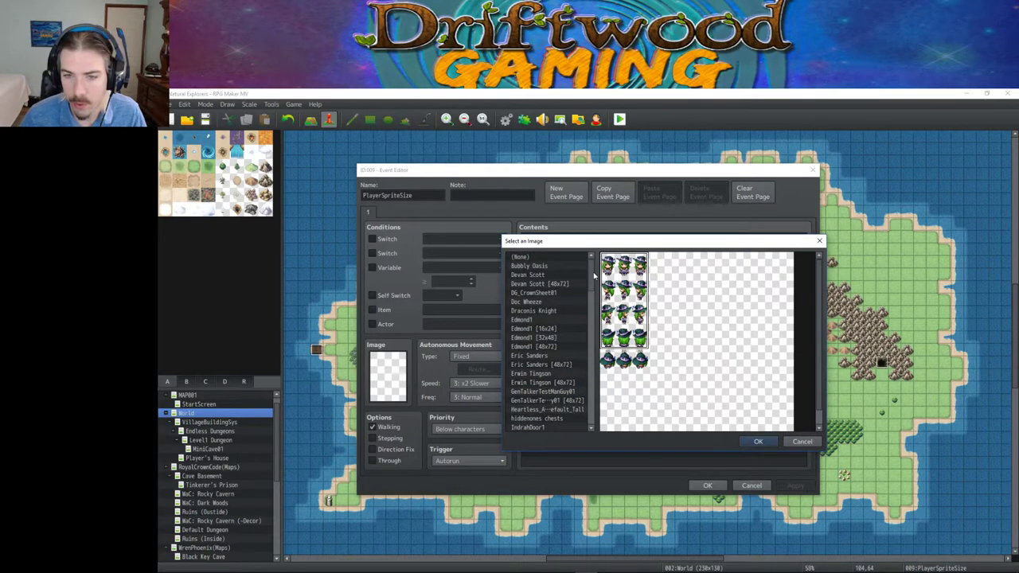
scroll(565, 362, down, 2)
scroll(561, 344, down, 3)
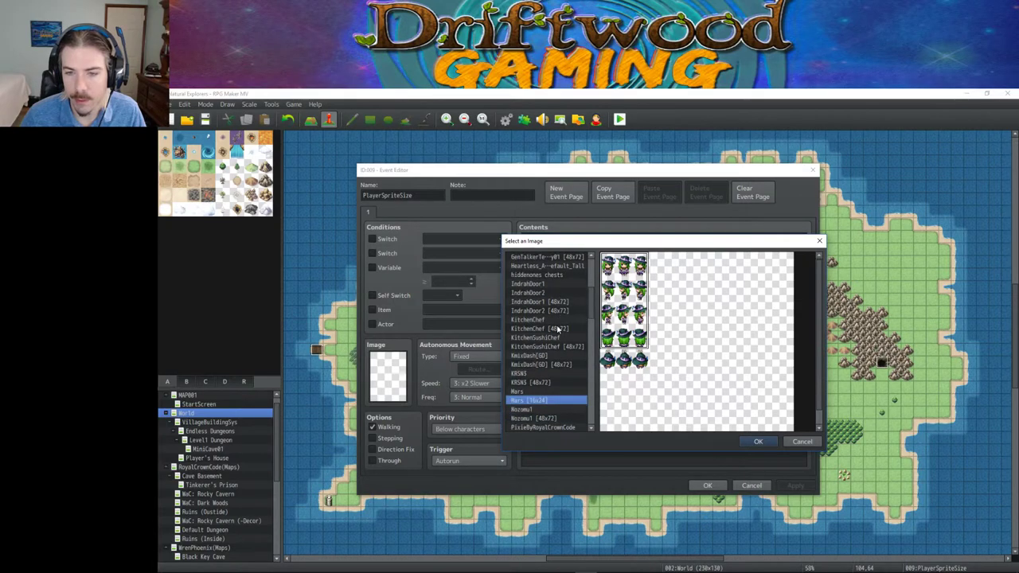
scroll(562, 373, down, 5)
scroll(542, 362, up, 3)
scroll(542, 350, up, 5)
click(550, 275)
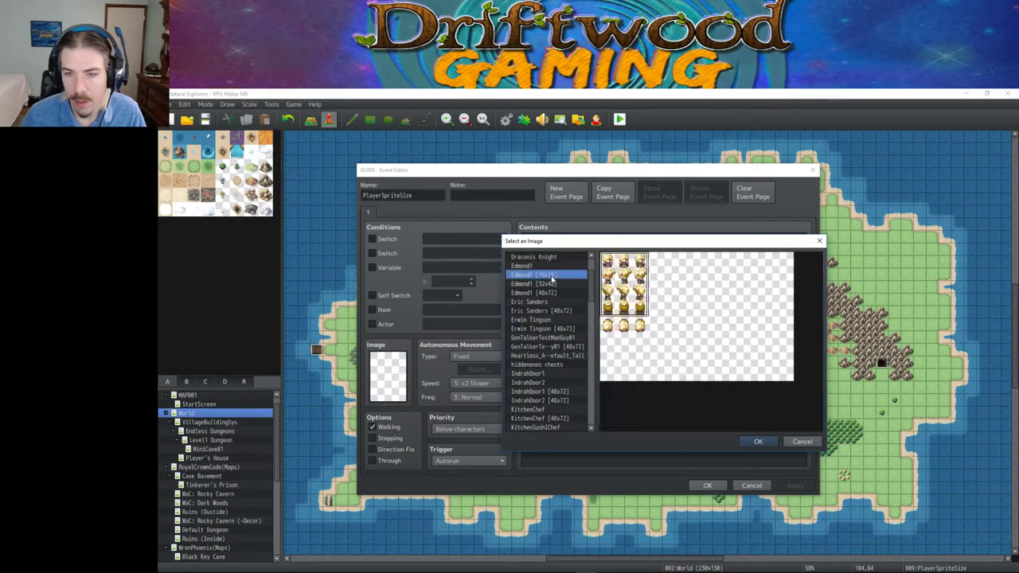
click(757, 441)
- Set the character image in Mars's Change Actor Images command to Mars [16x24] and save the event
double_click(662, 366)
scroll(549, 342, down, 5)
scroll(549, 351, up, 3)
scroll(549, 350, down, 3)
click(530, 302)
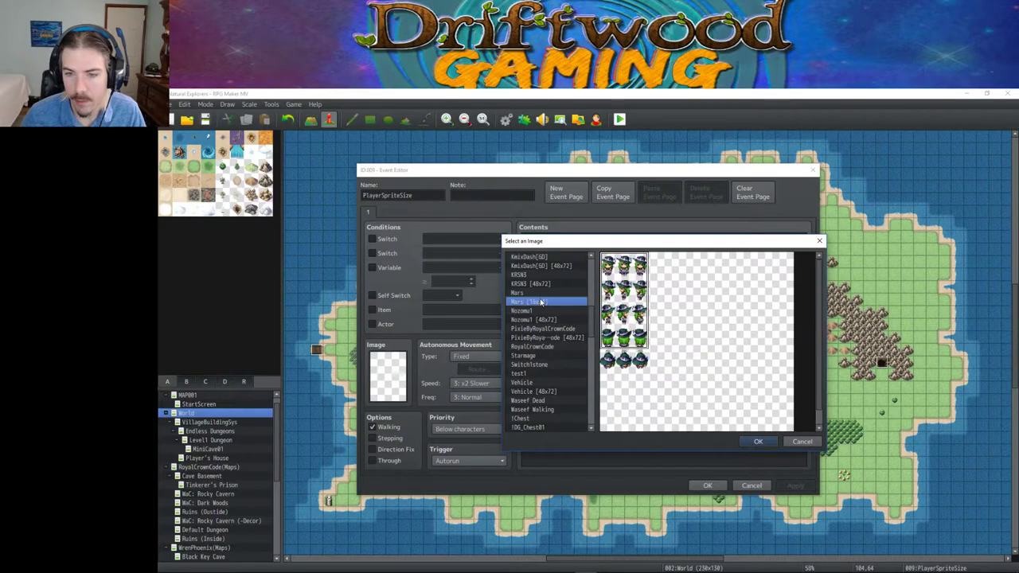
click(756, 443)
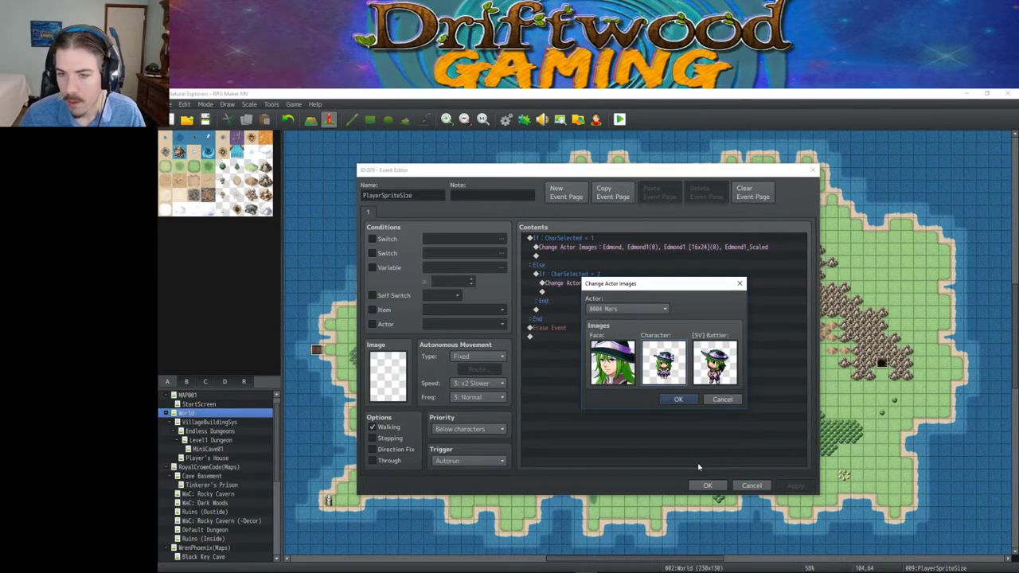
click(677, 399)
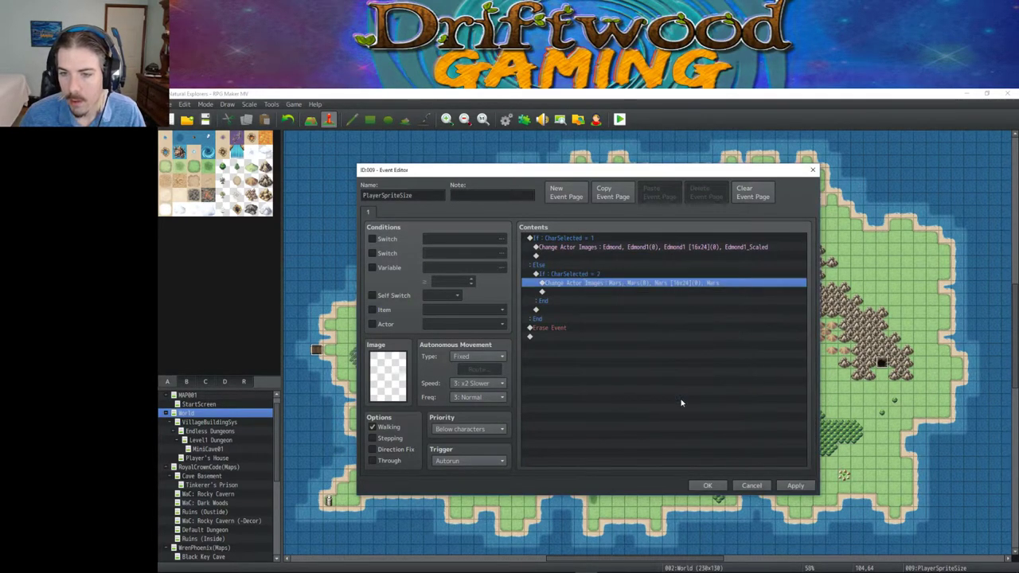
click(703, 485)
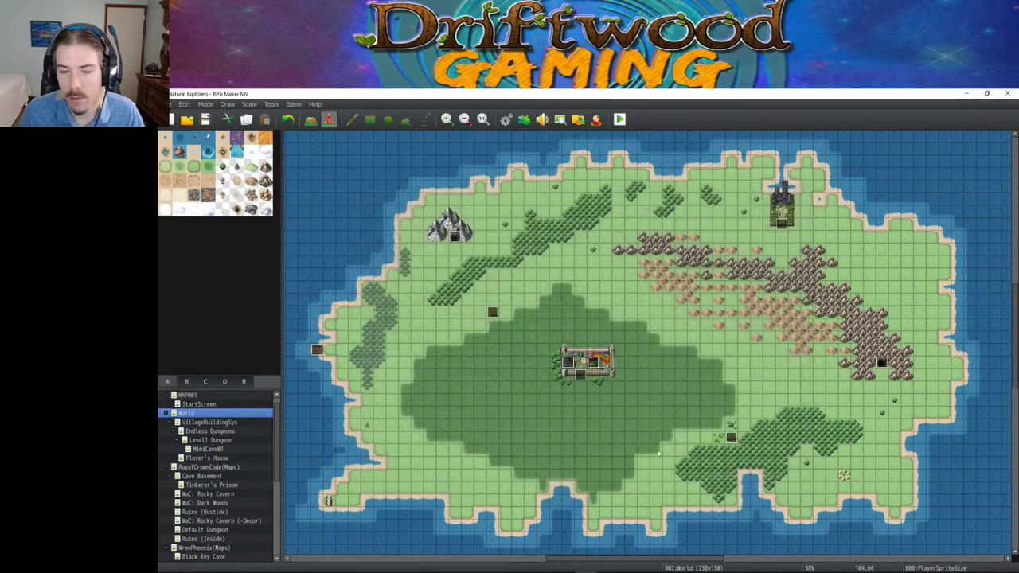
- Replace the starting party in the database's system settings with only the StartingPlaceholder actor and apply the change
click(506, 119)
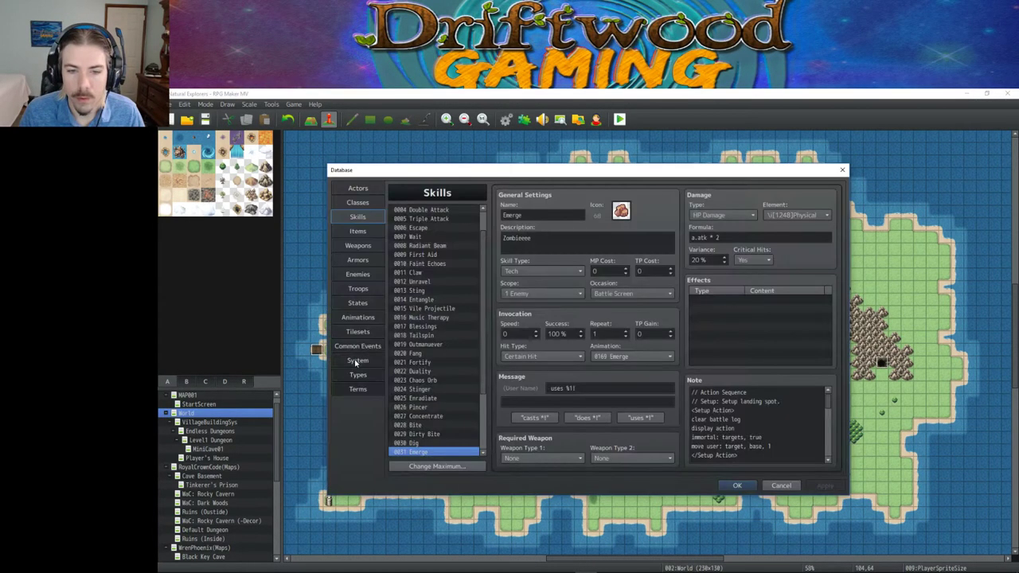
click(360, 360)
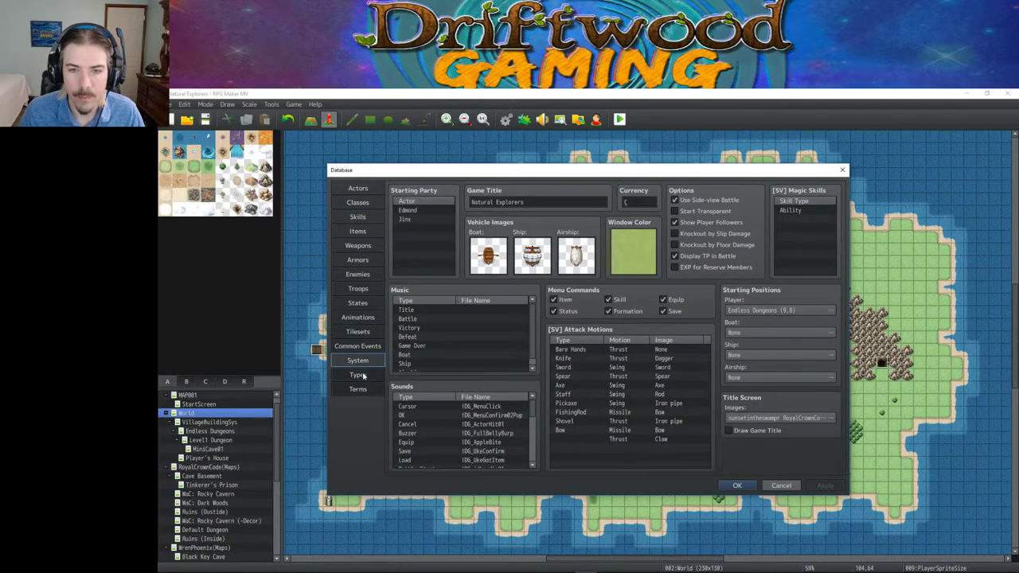
click(421, 212)
double_click(421, 212)
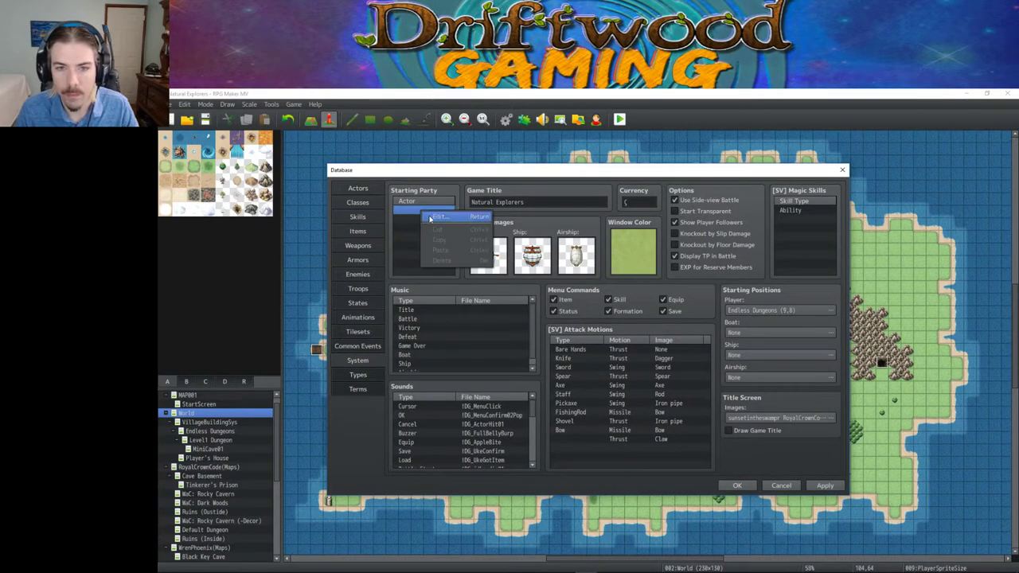
click(441, 228)
click(430, 278)
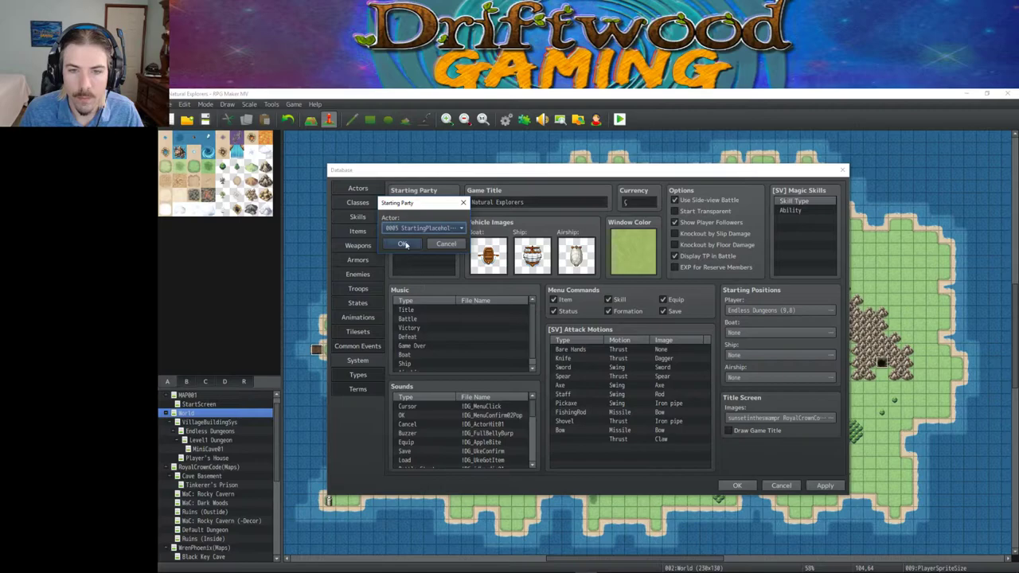
click(403, 243)
click(825, 485)
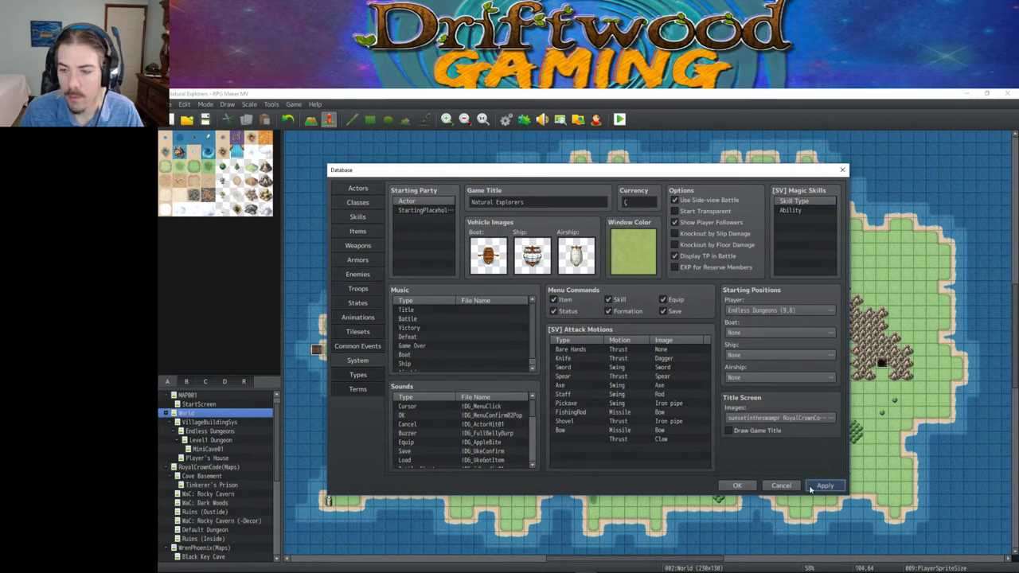
- Set Jinx's initial level to 1 in the actor database, check the Edmond and Mars entries, and save the database
click(357, 189)
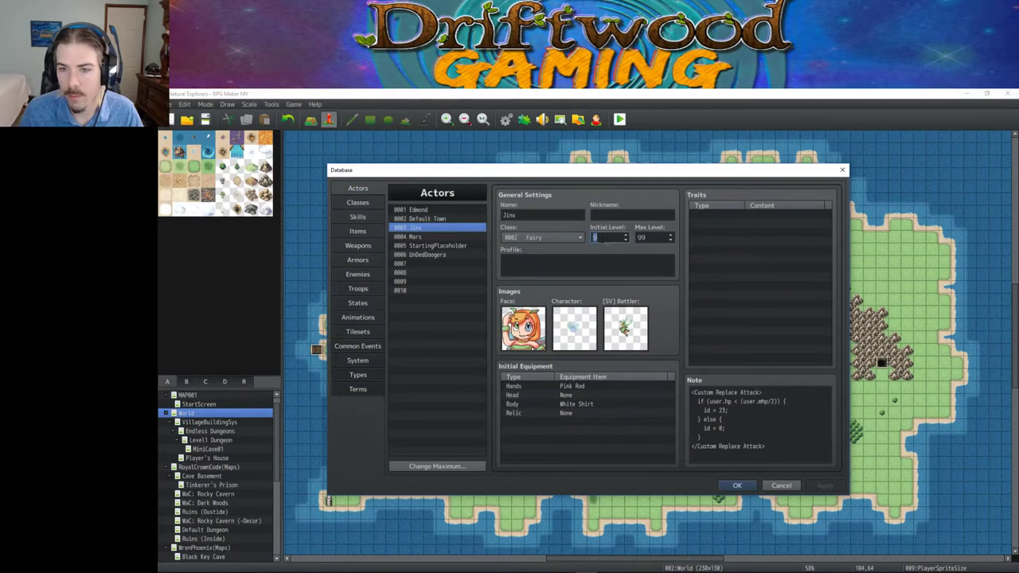
click(443, 219)
click(442, 210)
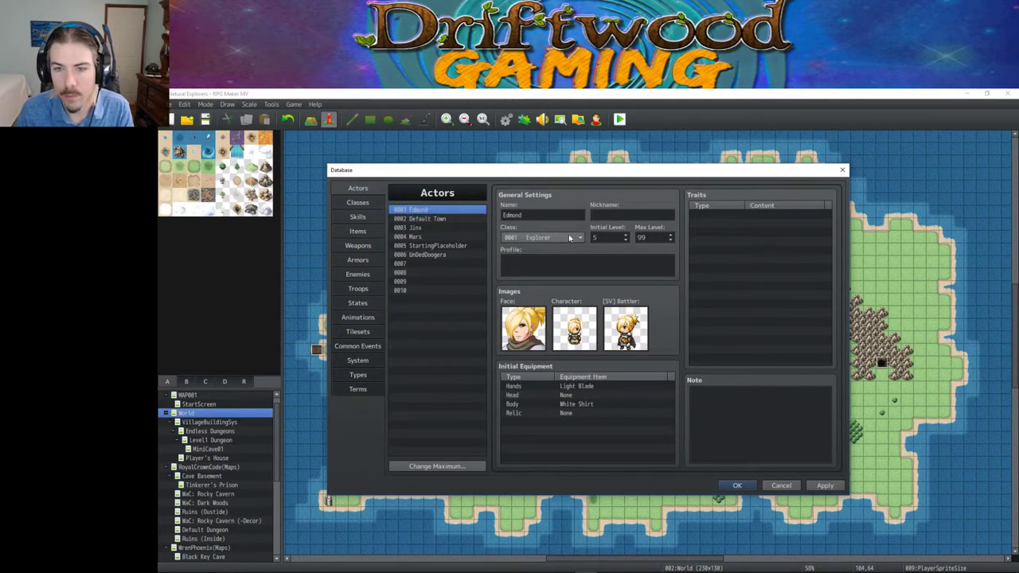
click(433, 227)
click(434, 237)
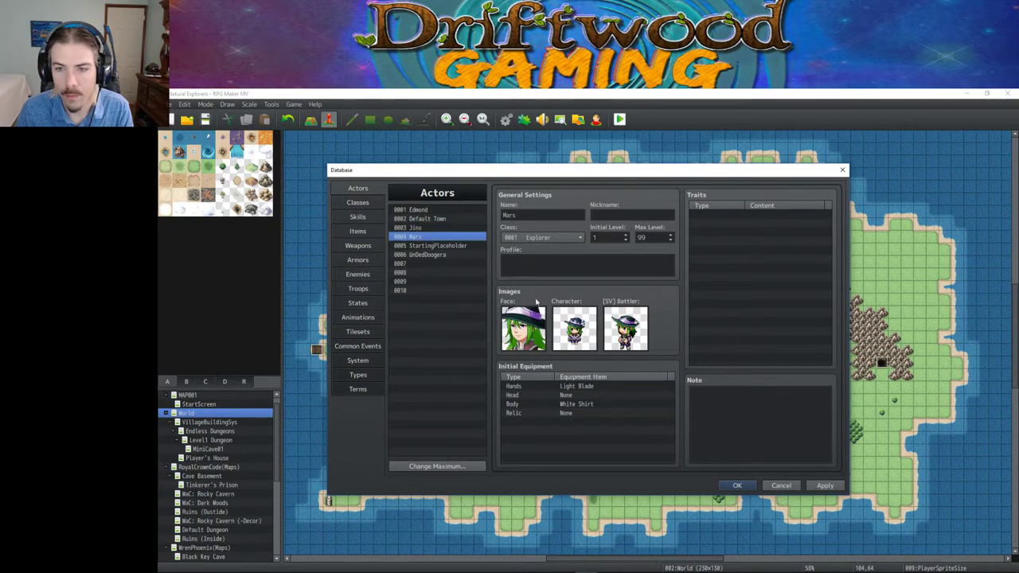
click(742, 488)
- Set the player's starting position on the StartScreen map to 11,8
click(199, 406)
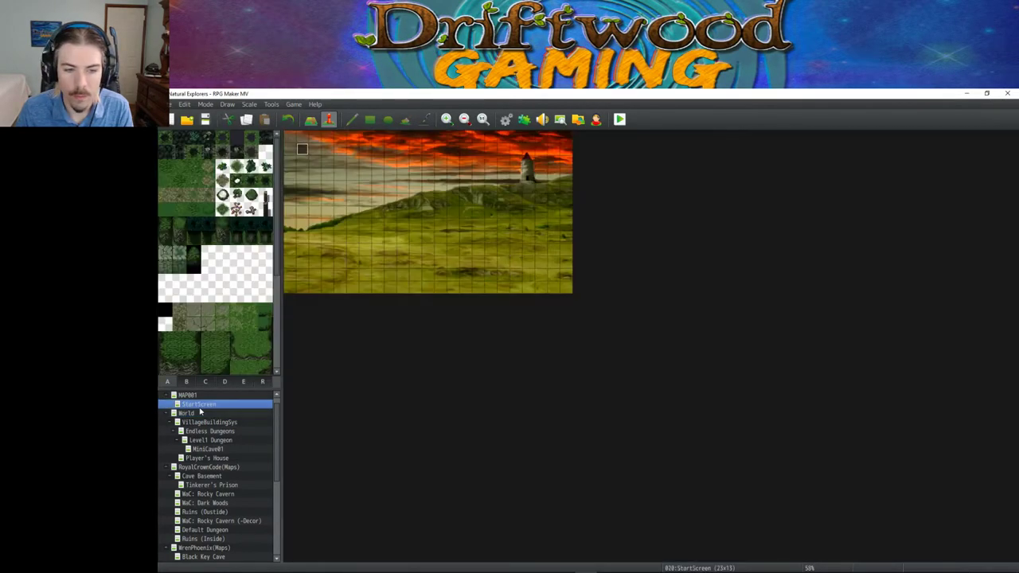
right_click(430, 244)
mouse_move(482, 364)
click(547, 364)
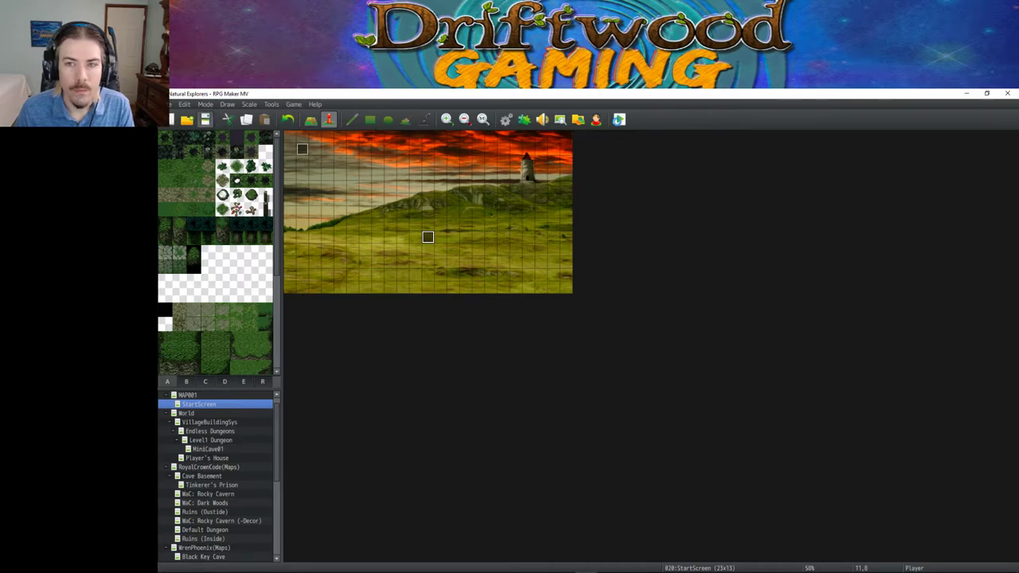
- Playtest the project, start a new game as the Mars character, and name the character Marssd2e
click(620, 120)
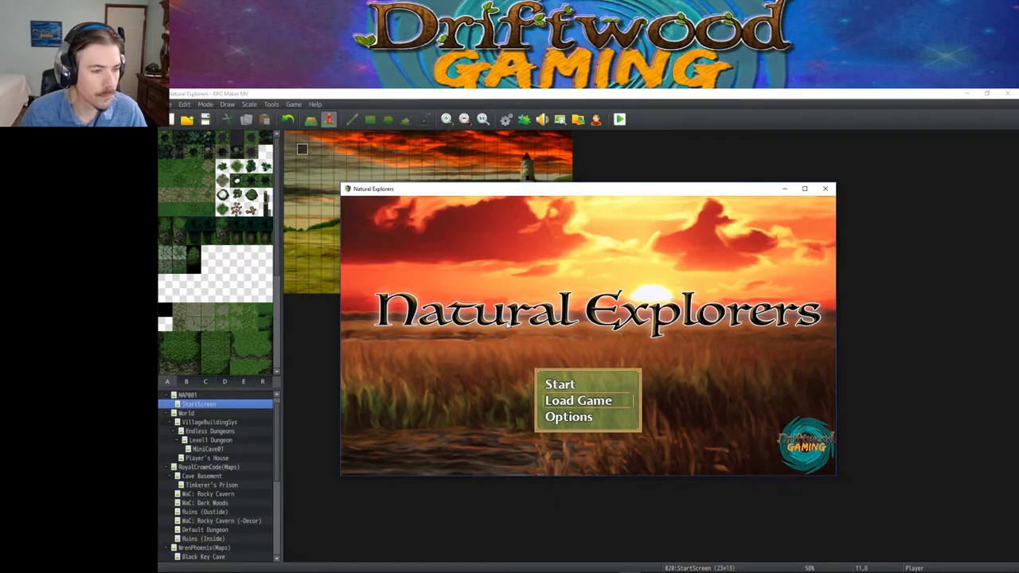
double_click(559, 384)
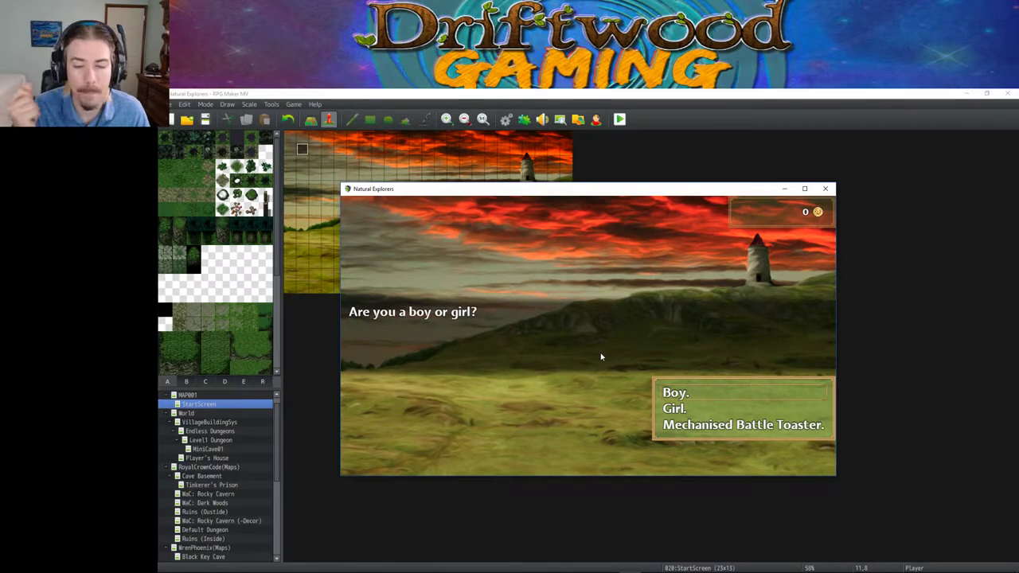
key(Return)
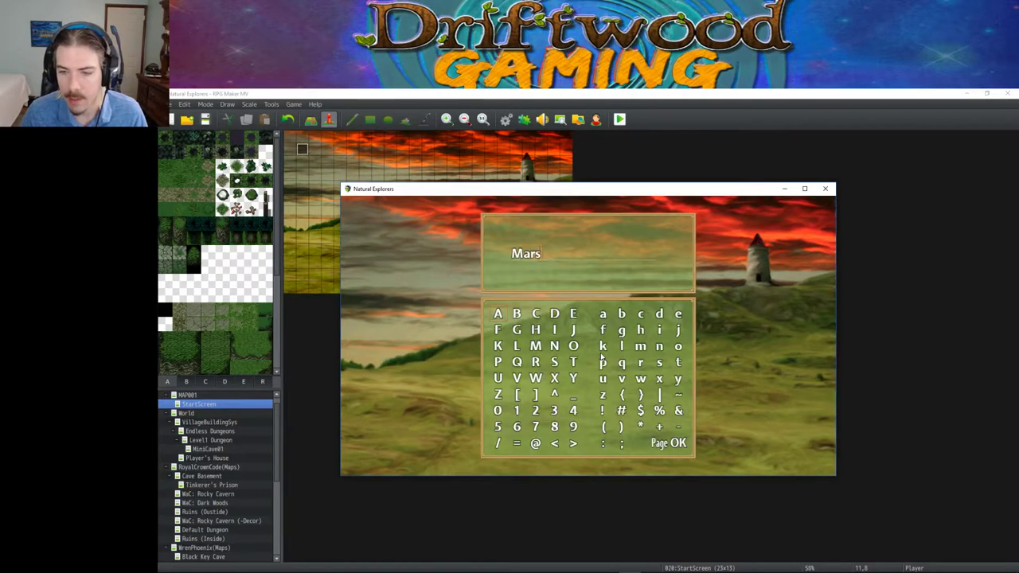
text(sd2e)
key(Return)
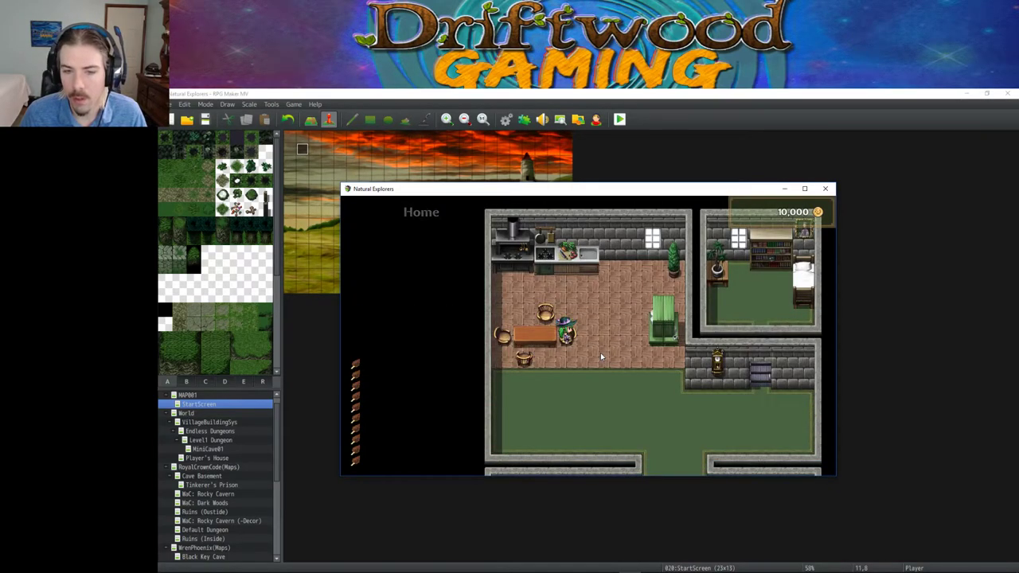
- Check the party in the game menu and walk from the house through the village to the World map
key(Escape)
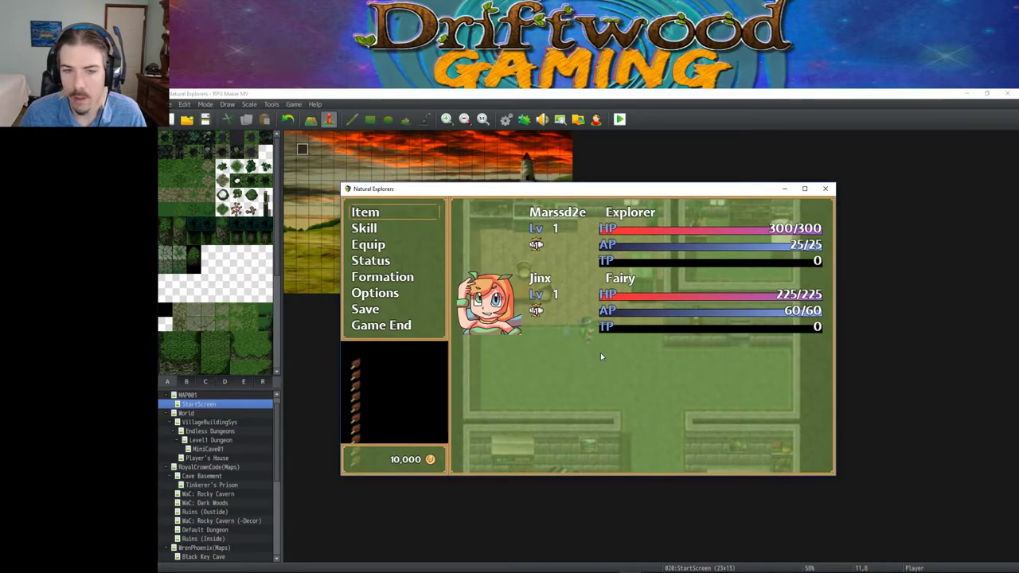
key(Escape)
key(Down)
key(Down)
key(Left)
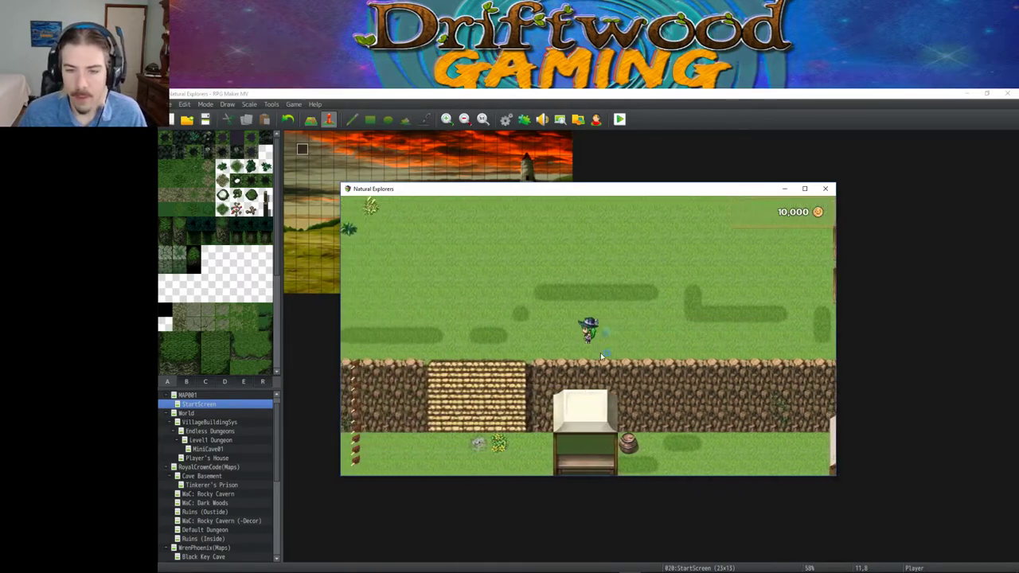
key(Down)
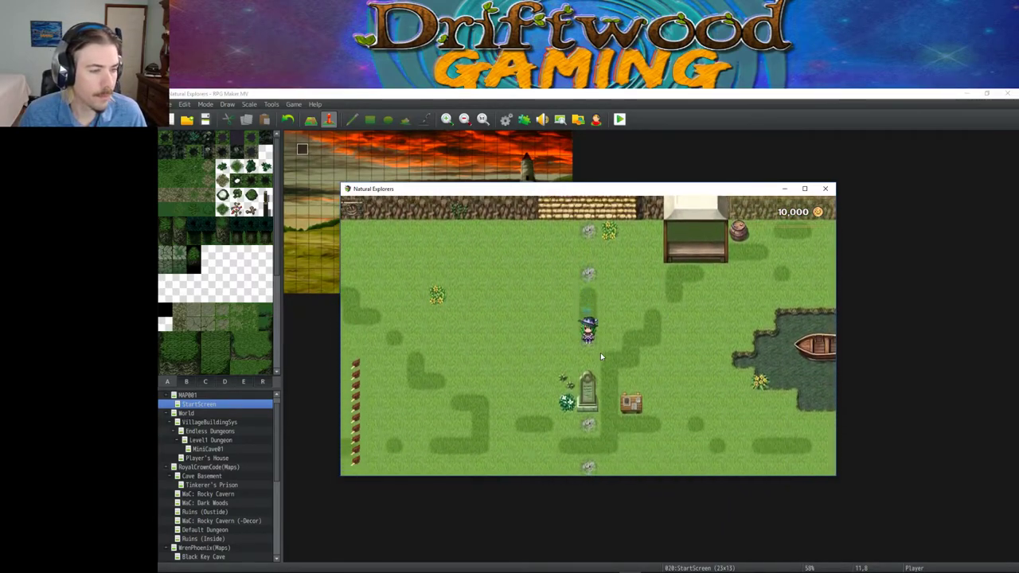
key(Down)
key(Down)
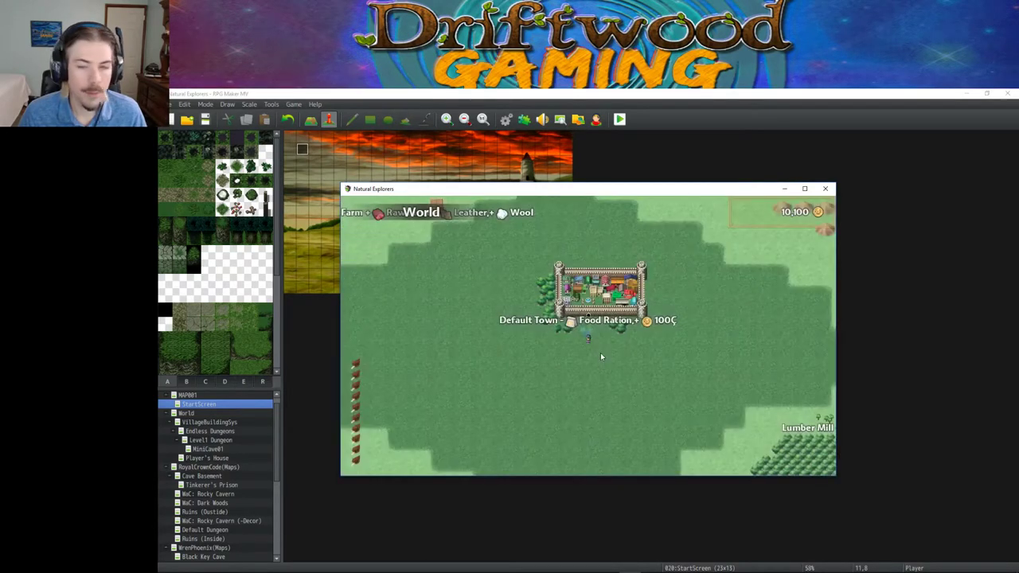
- Walk around Default Town on the World map in all directions to examine Mars's scaled walking sprite
key(Left)
key(Up)
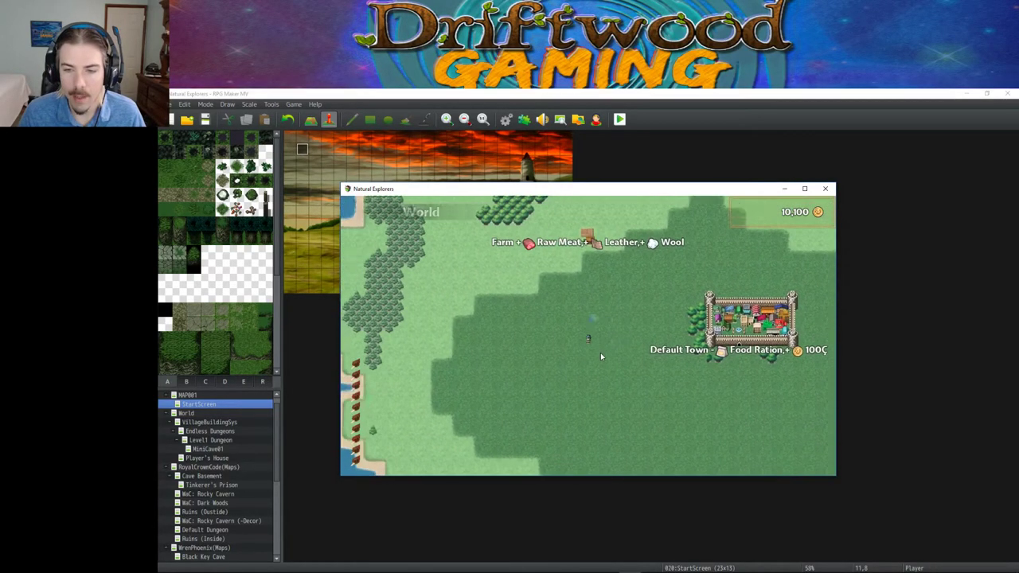
key(Up)
key(Down)
key(Left)
key(Down)
key(Up)
key(Left)
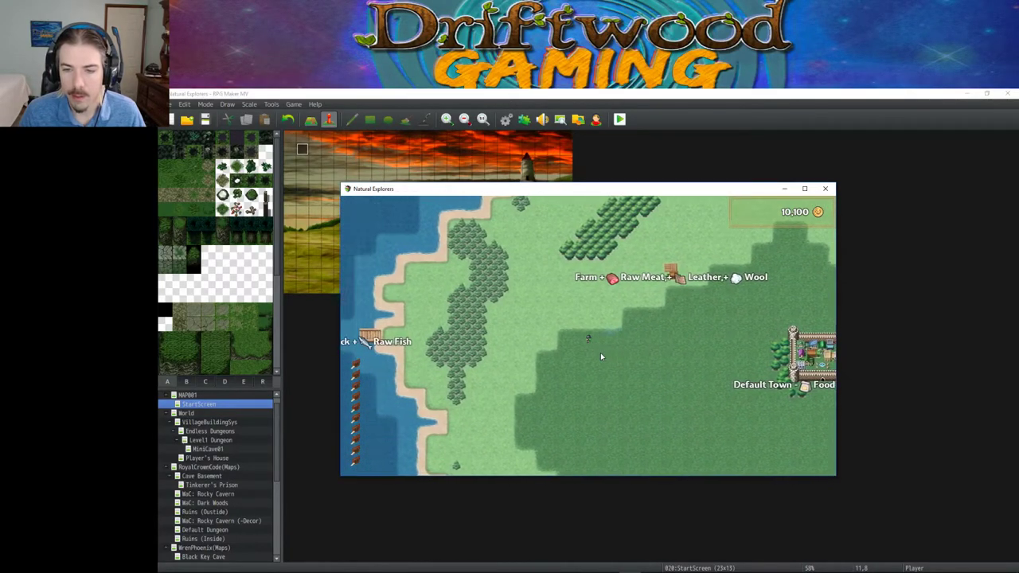
key(Down)
key(Right)
key(Up)
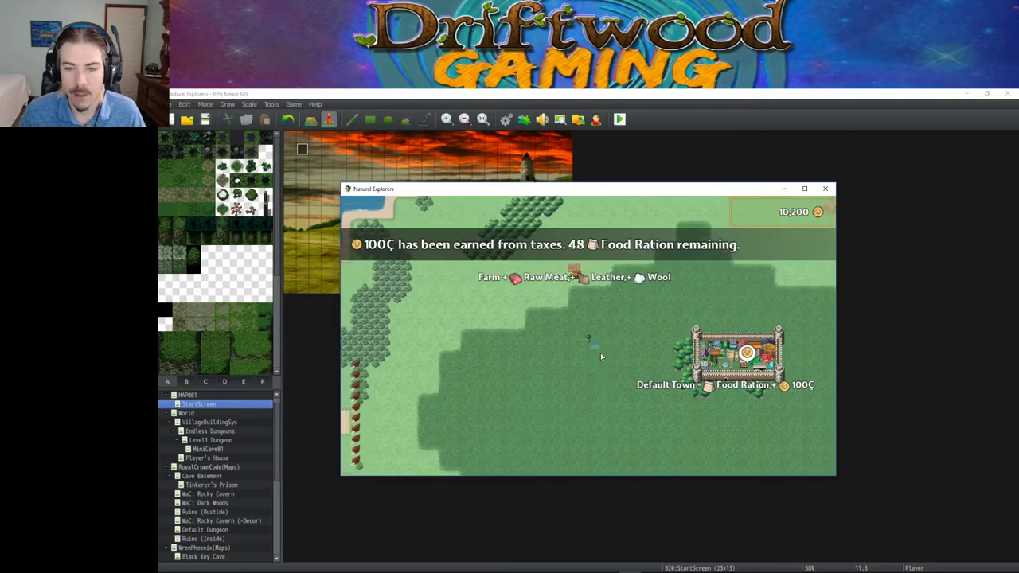
key(Left)
key(Right)
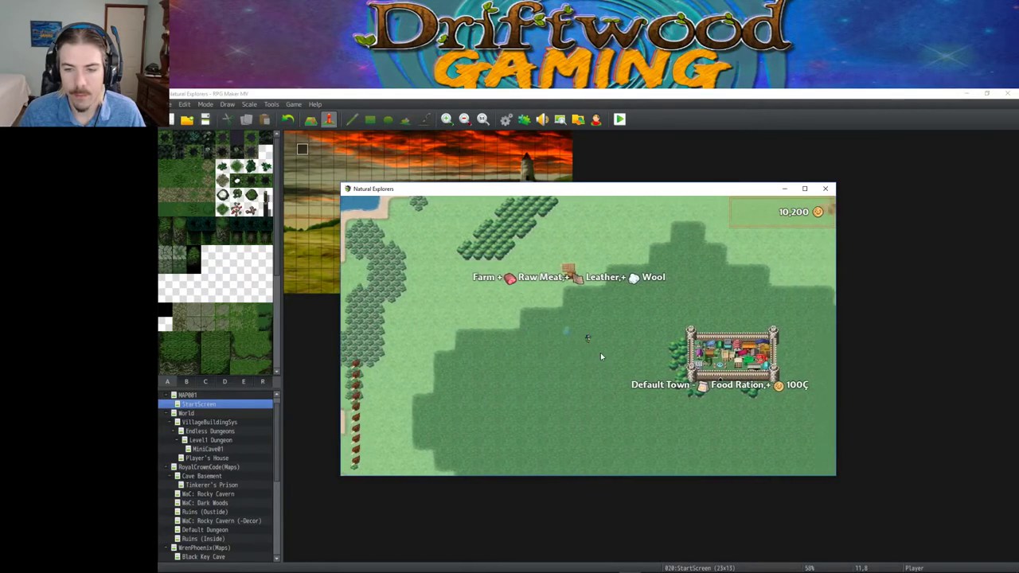
key(Left)
key(Down)
key(Right)
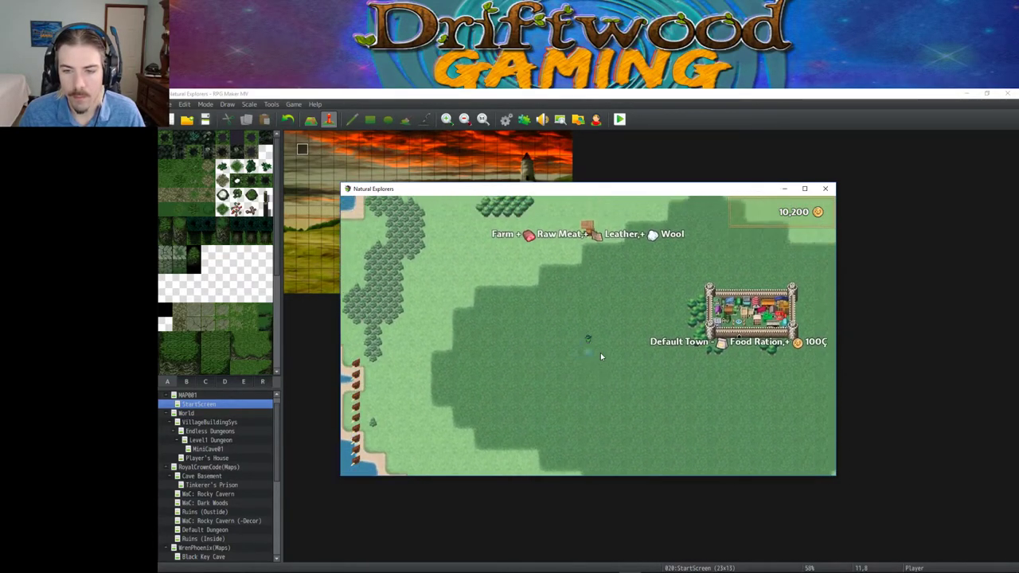
key(Left)
key(Down)
key(Right)
key(Up)
key(Down)
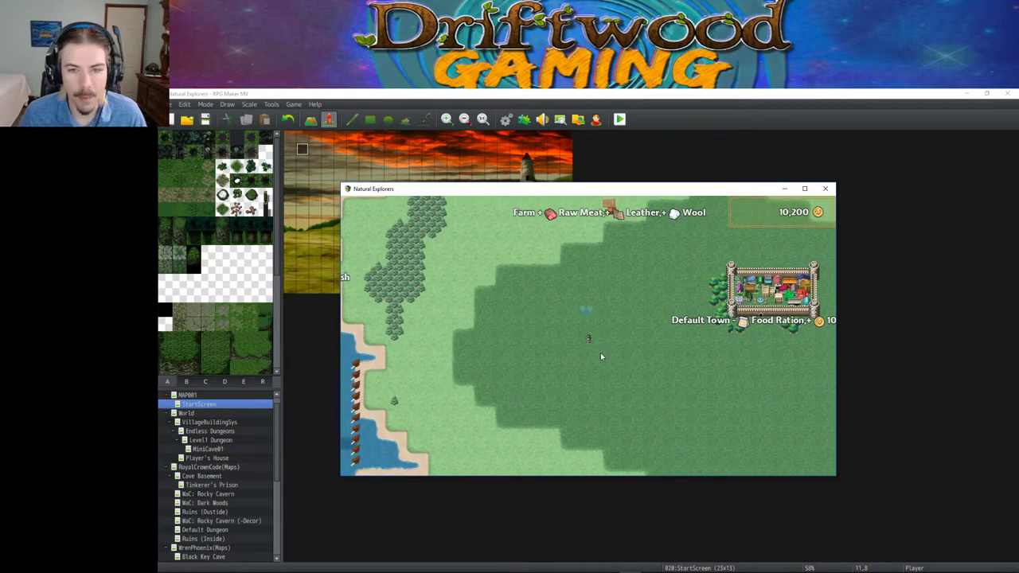
key(Right)
key(Down)
key(Down)
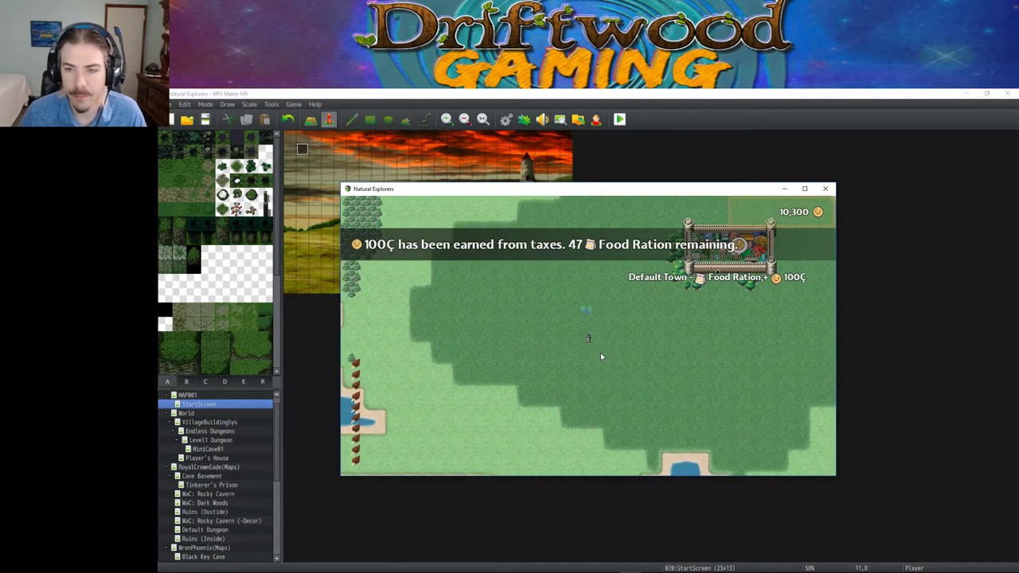
click(624, 331)
key(Right)
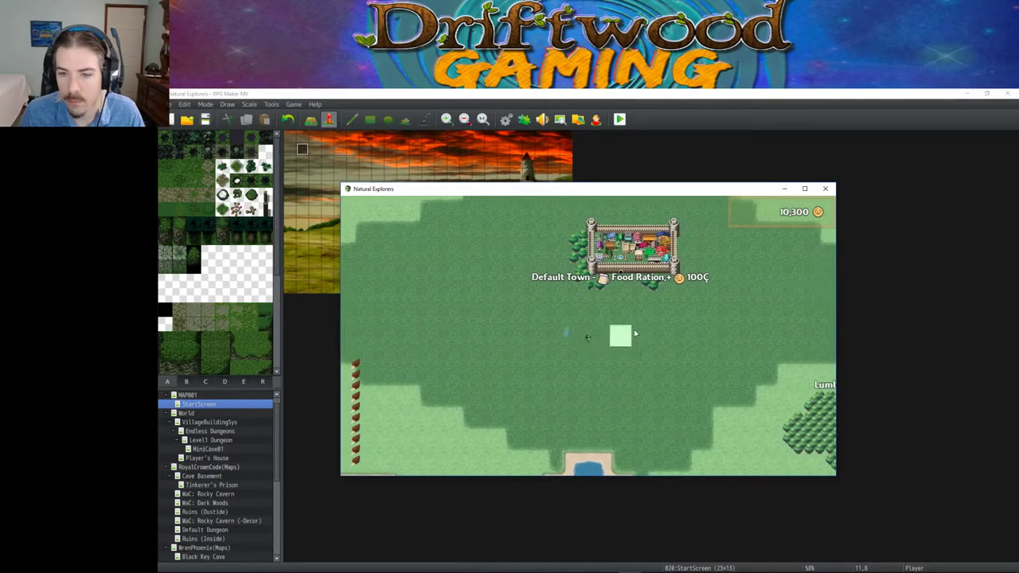
key(Up)
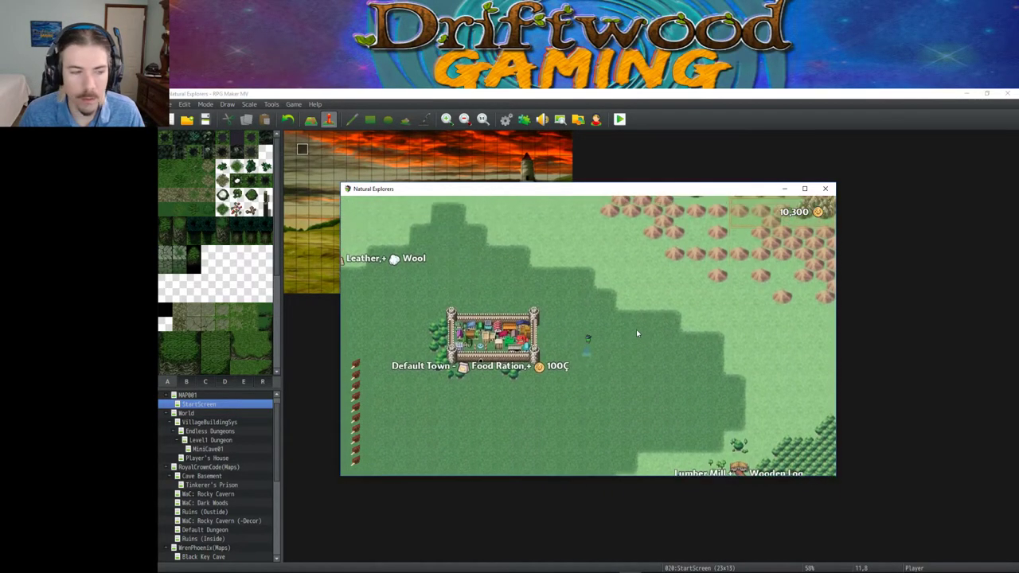
key(Left)
key(Down)
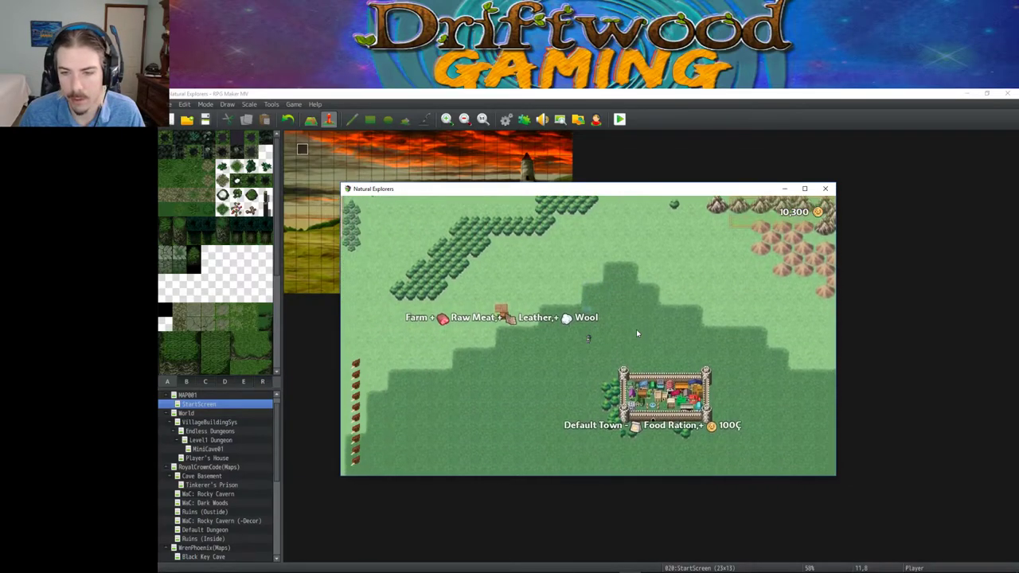
key(Left)
key(Up)
key(Left)
key(Down)
key(Right)
key(Down)
key(Right)
key(Up)
key(Down)
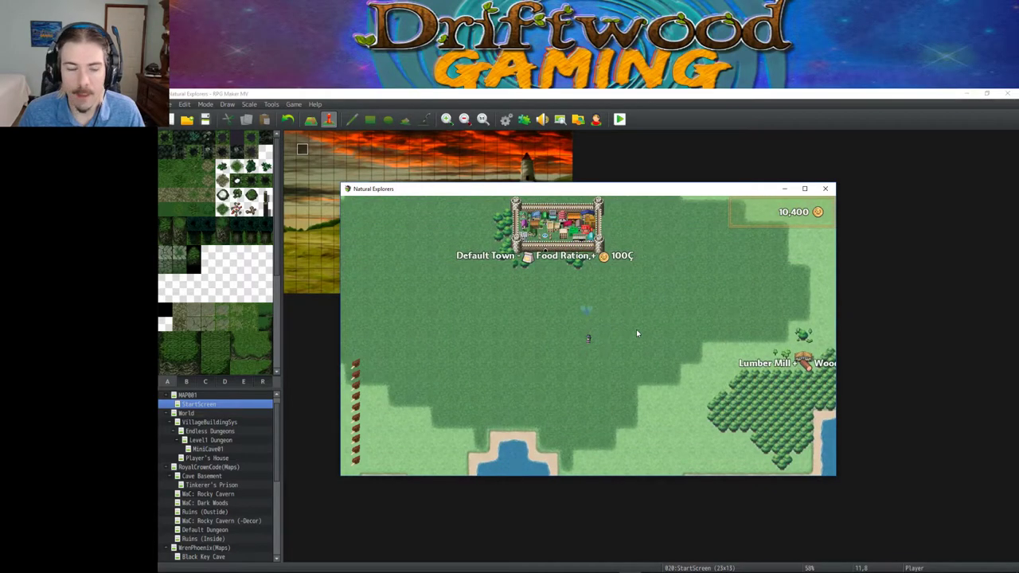
key(Left)
key(Up)
key(Left)
key(Up)
key(Right)
key(Down)
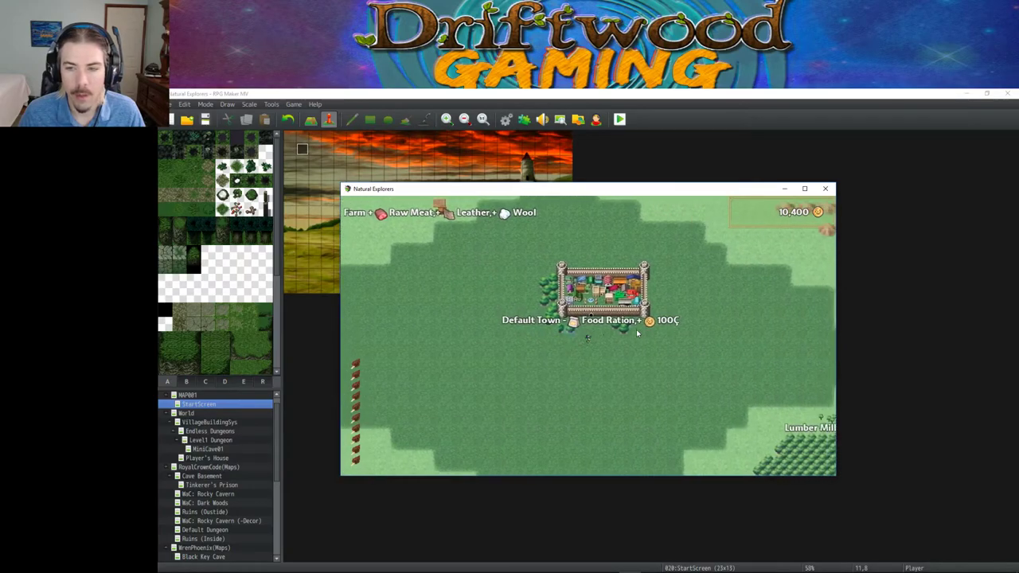
- Enter the village to check Mars's sprite size there, close the playtest, and return to the World map in the editor
key(Up)
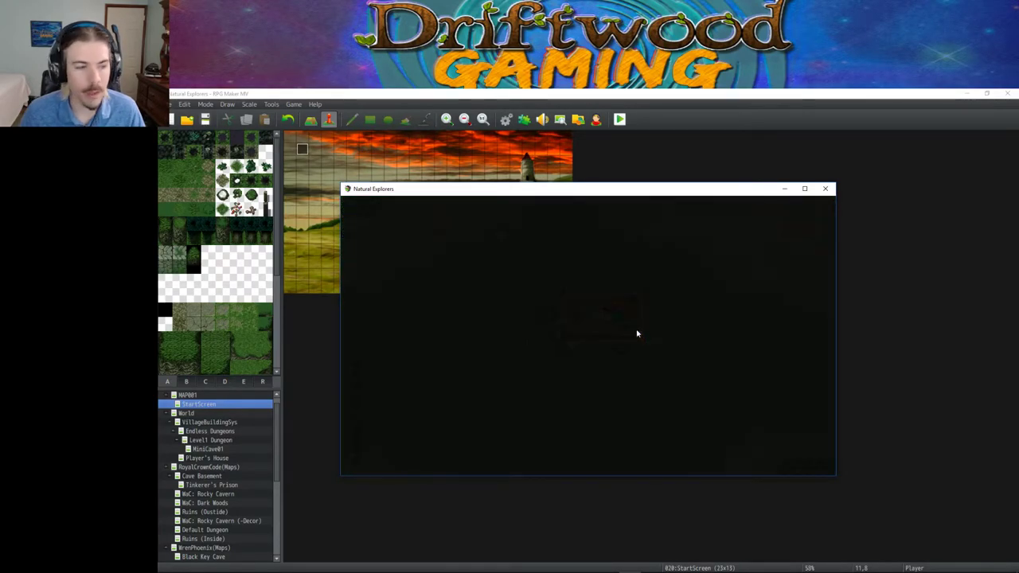
key(Up)
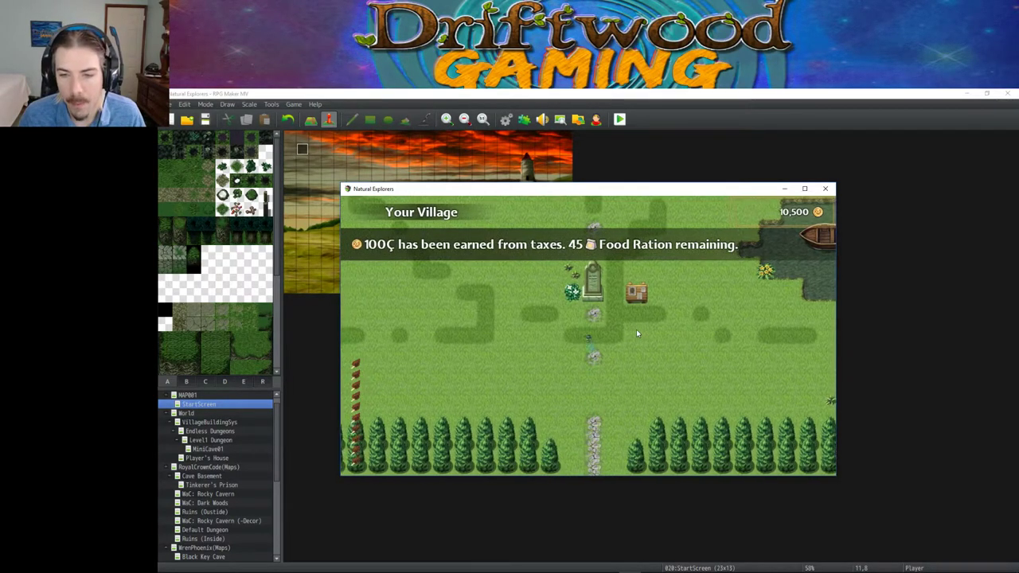
key(Left)
key(Up)
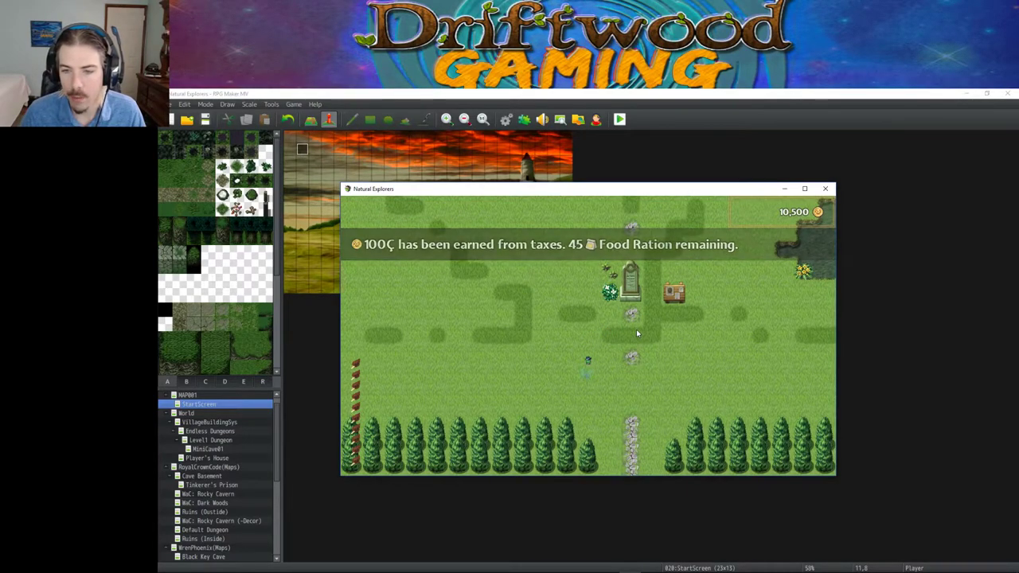
click(825, 191)
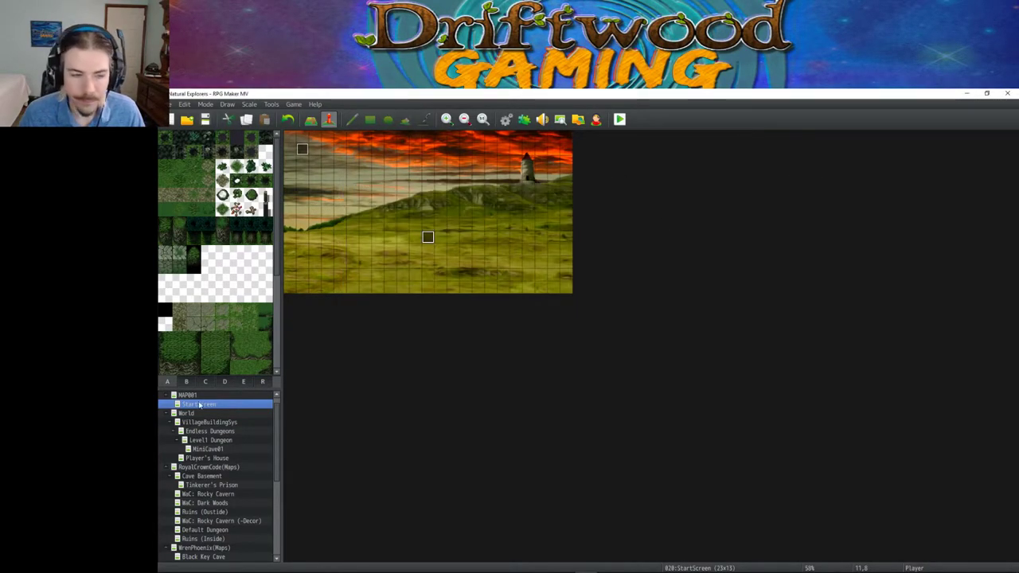
click(188, 413)
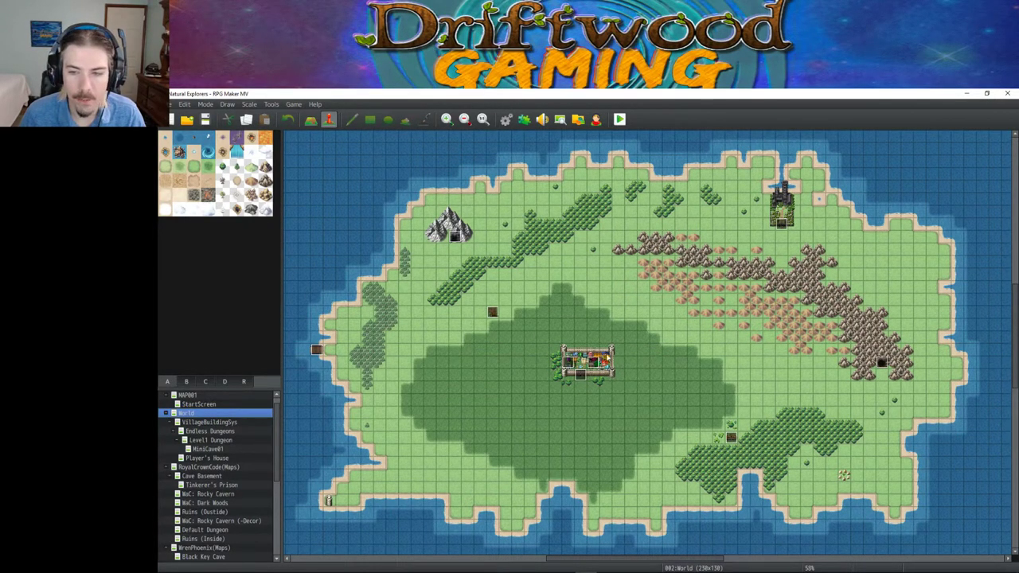
- Open the character image selection of Edmond's Change Actor Images command in the PlayerSpriteSize event on the World map
double_click(568, 364)
click(605, 248)
right_click(605, 248)
click(629, 266)
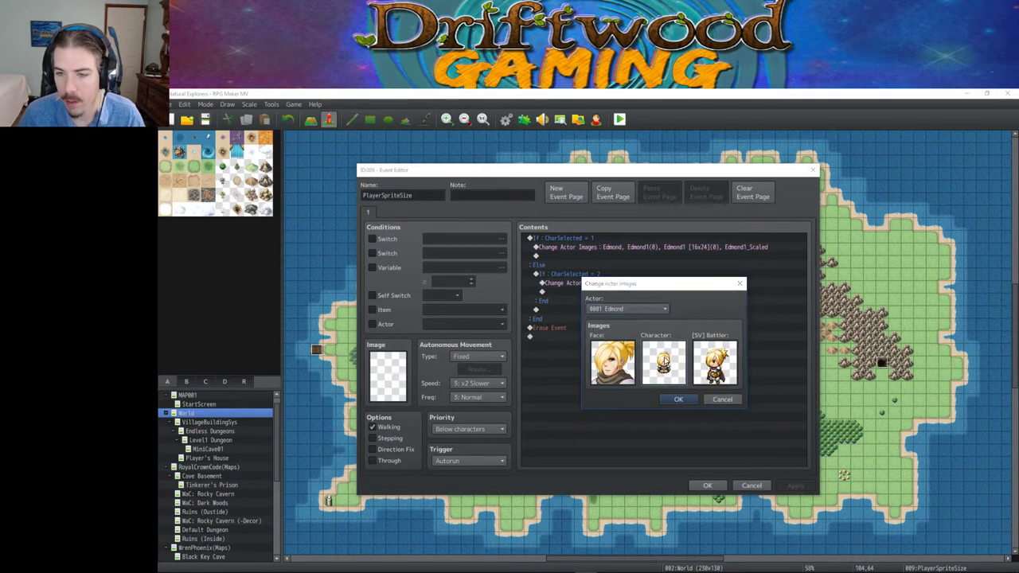
double_click(664, 359)
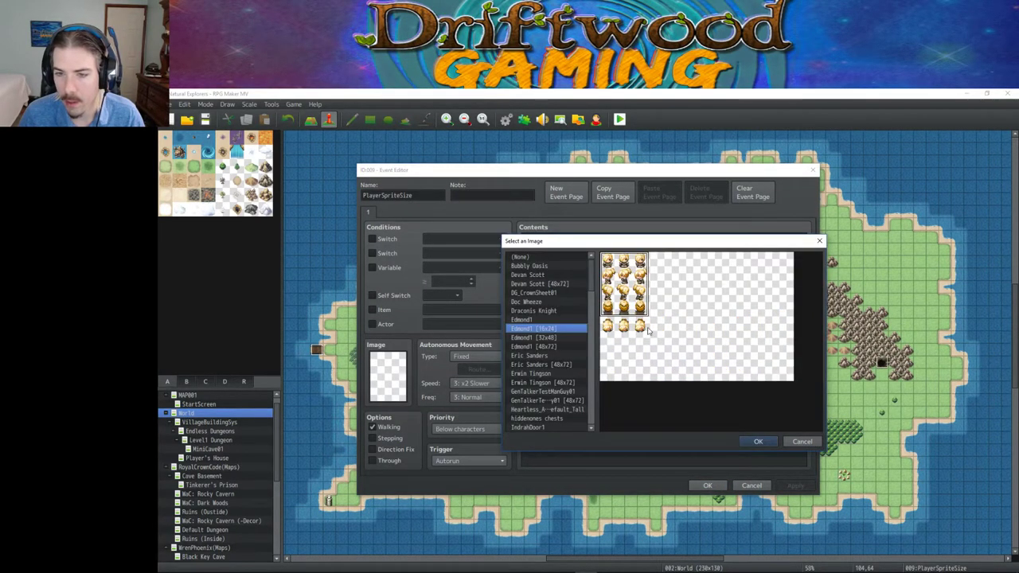
- Compare the Edmond1 sprite sheets, especially the original against [16x24], and keep Edmond1 [16x24] as Edmond's character image
click(555, 320)
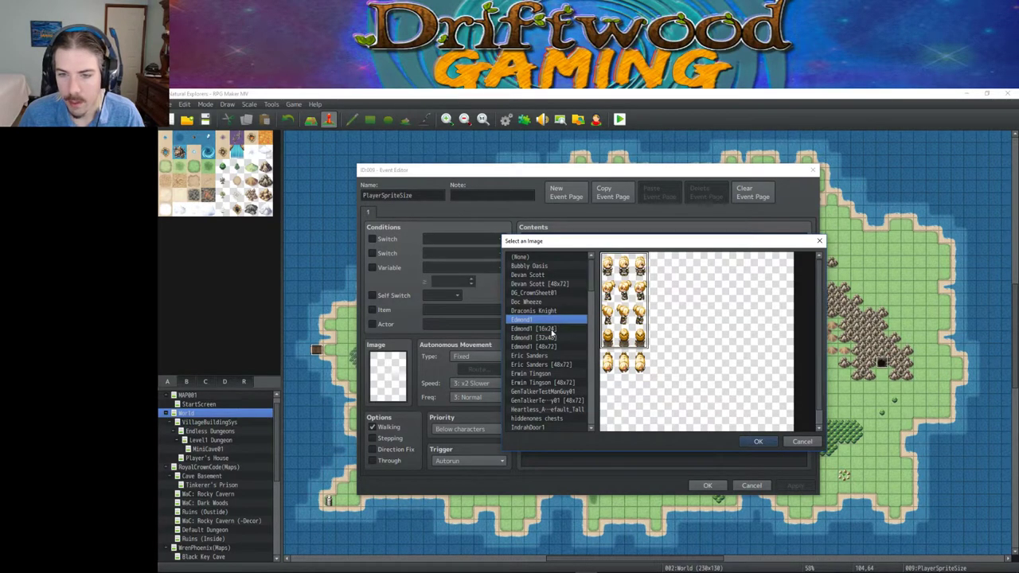
click(550, 347)
click(552, 338)
click(552, 328)
click(553, 319)
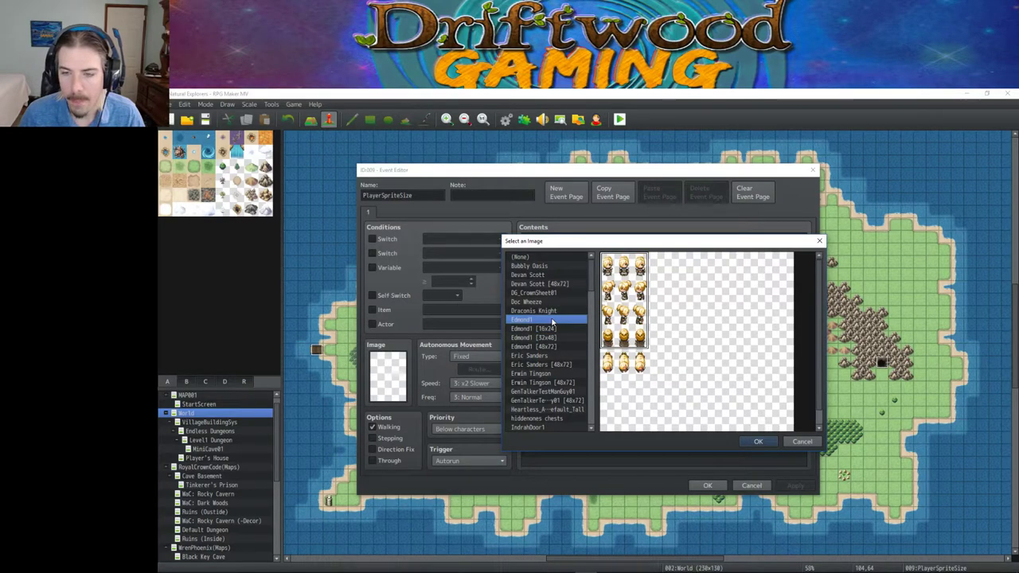
click(552, 328)
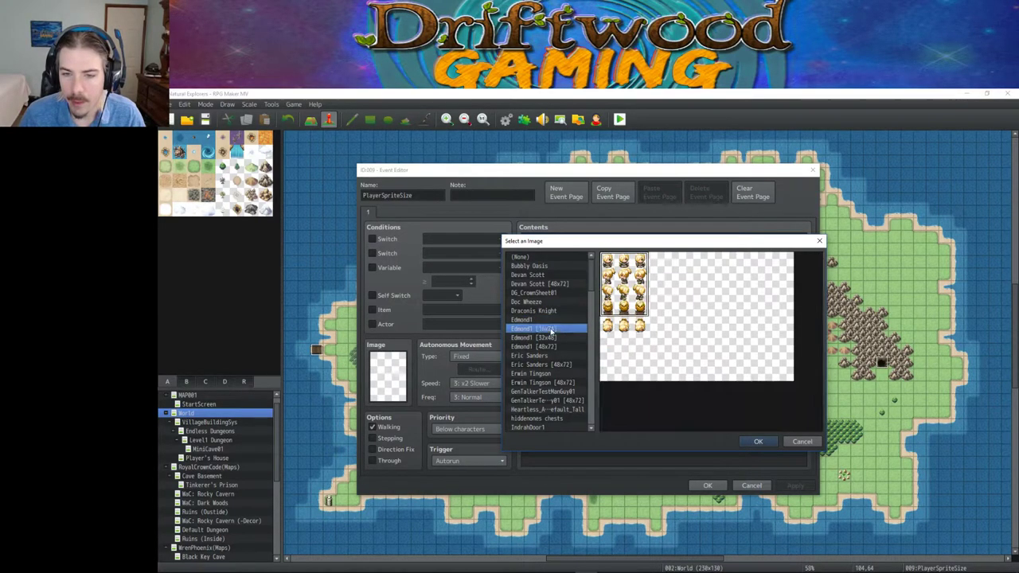
click(552, 319)
click(552, 328)
click(550, 320)
click(551, 328)
click(552, 320)
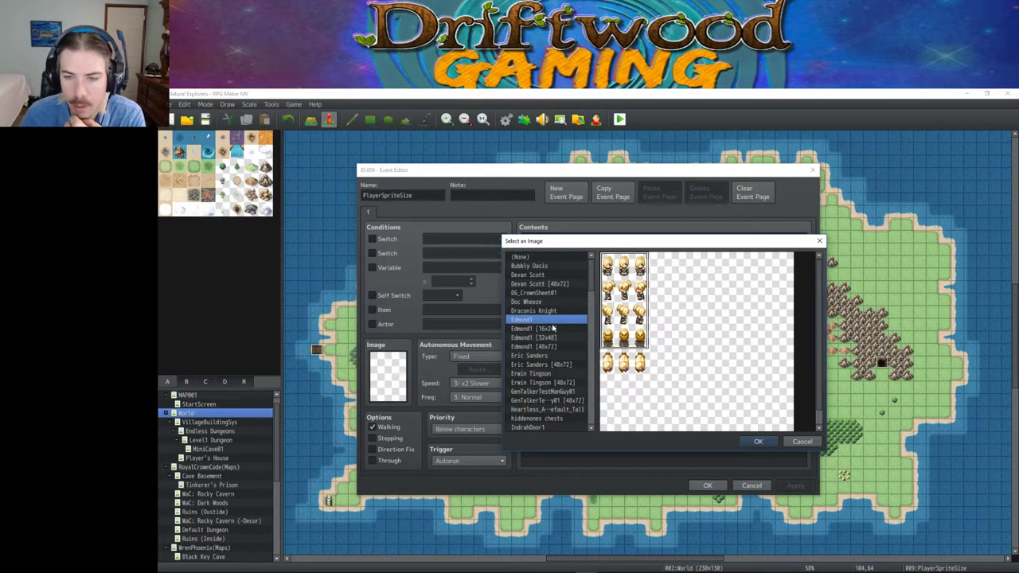
click(553, 328)
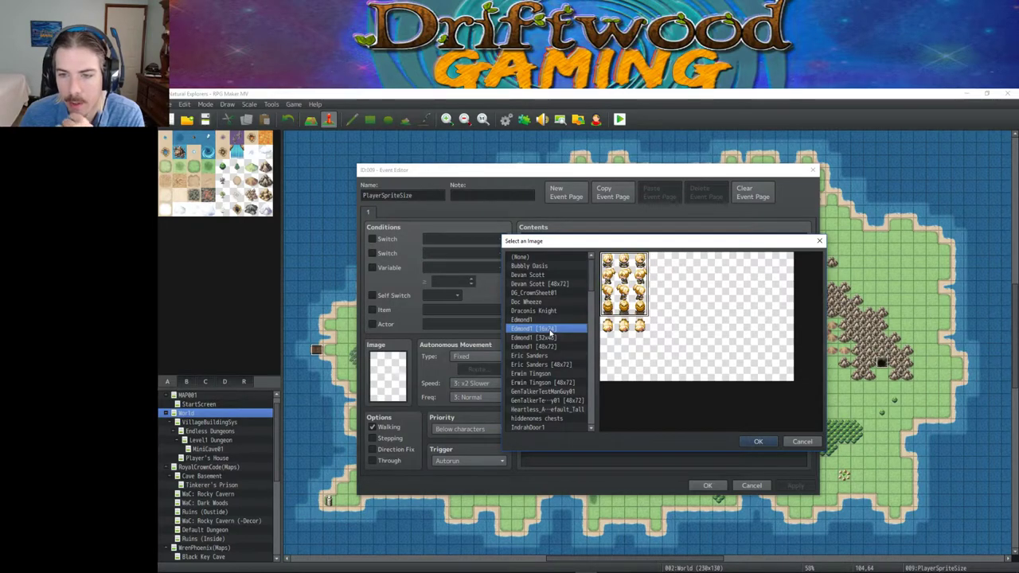
click(758, 441)
click(684, 401)
click(707, 485)
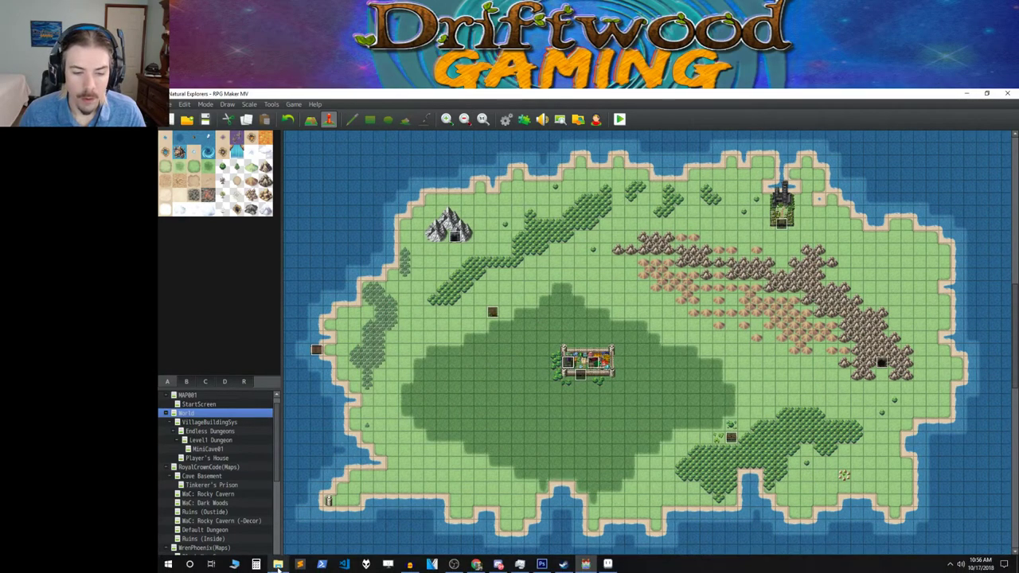
- Switch to File Explorer and delete Edmond1 [16x24].png from the project's characters folder
click(278, 564)
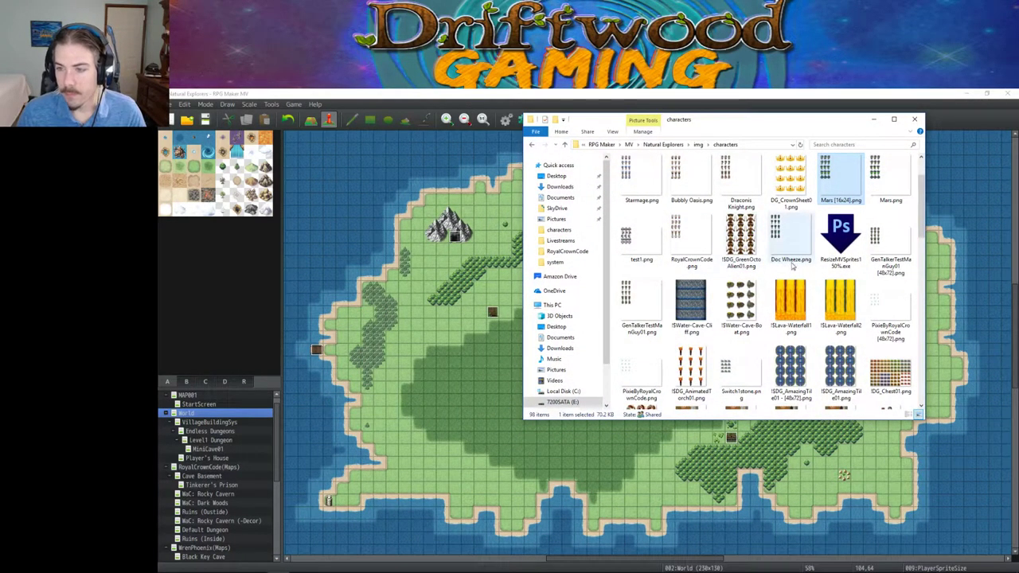
scroll(828, 255, up, 1)
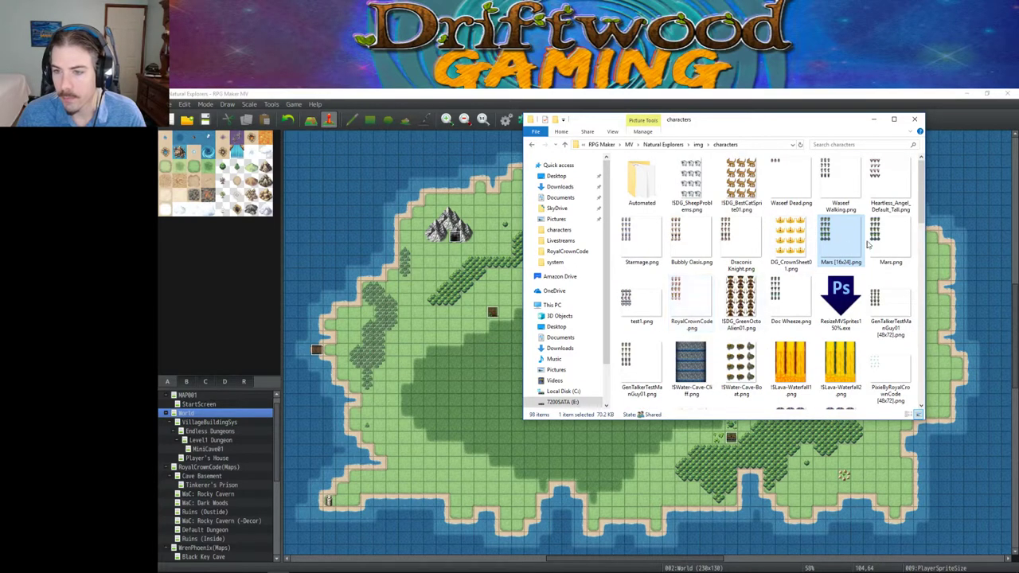
scroll(850, 263, down, 5)
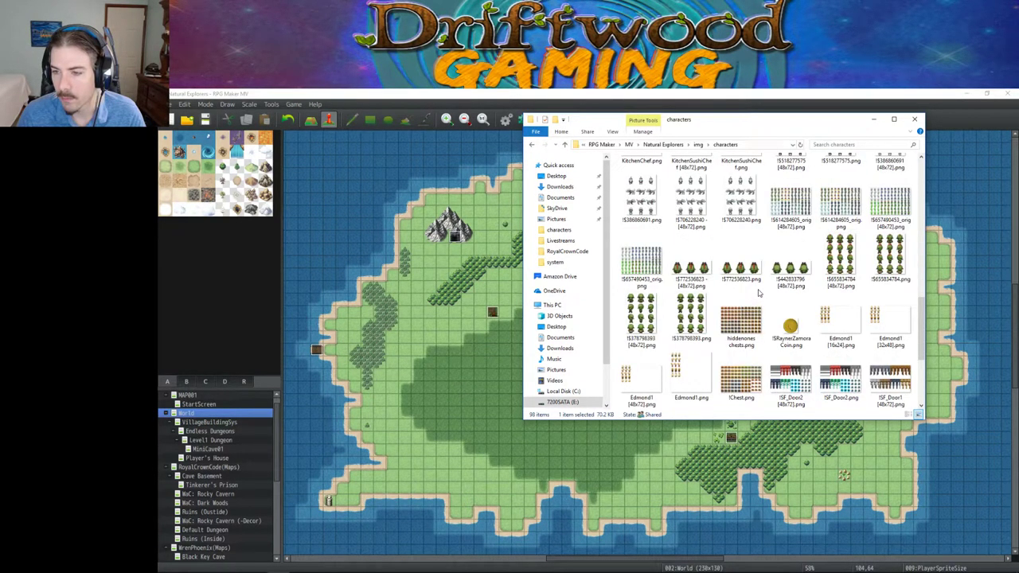
click(840, 326)
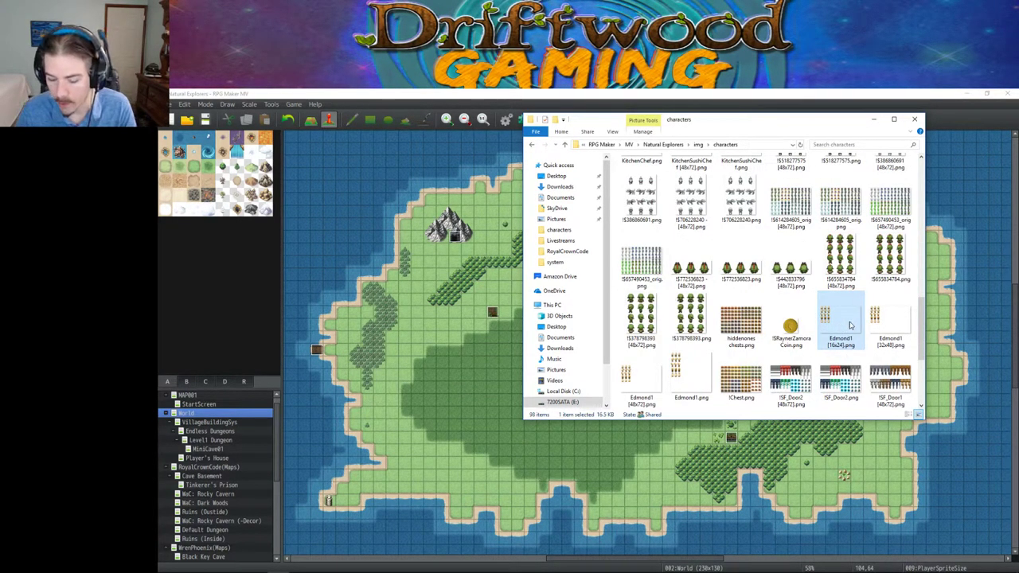
click(840, 342)
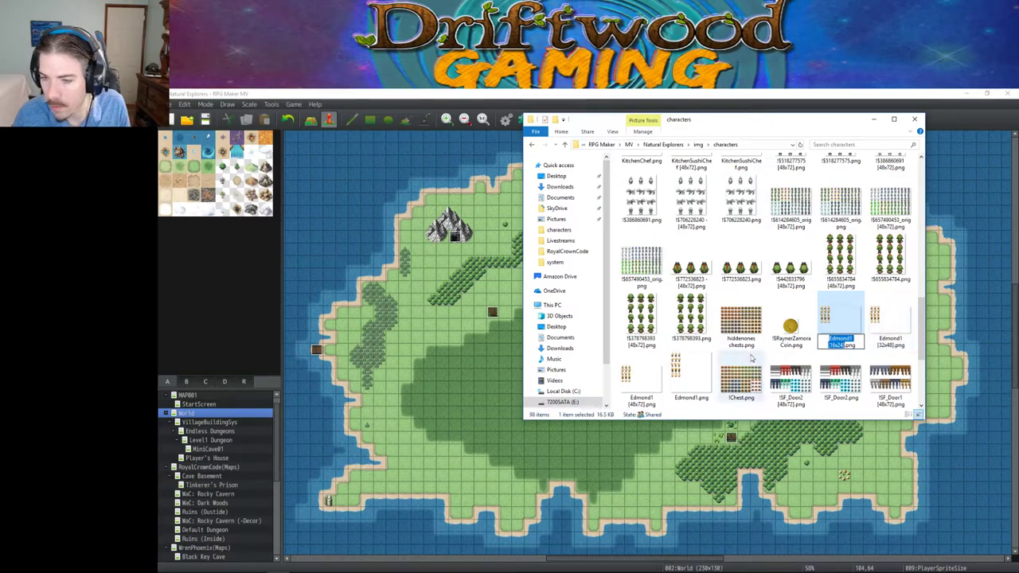
click(842, 329)
key(Delete)
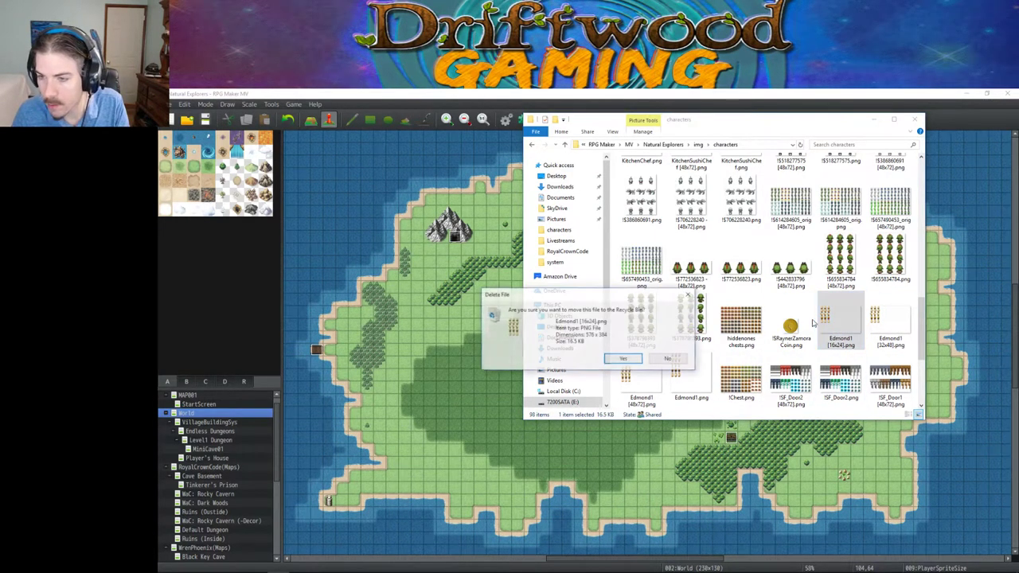
click(624, 359)
- Duplicate Edmond1.png in the characters folder, rename the copy Edmond1 [16x24].png, and return to RPG Maker MV
click(649, 379)
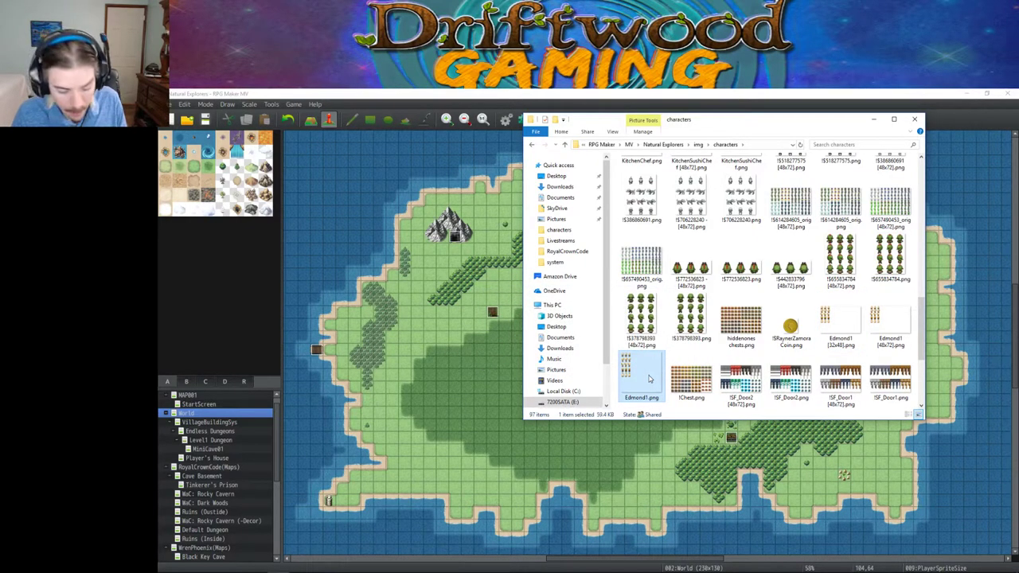
key(ctrl+c)
key(ctrl+v)
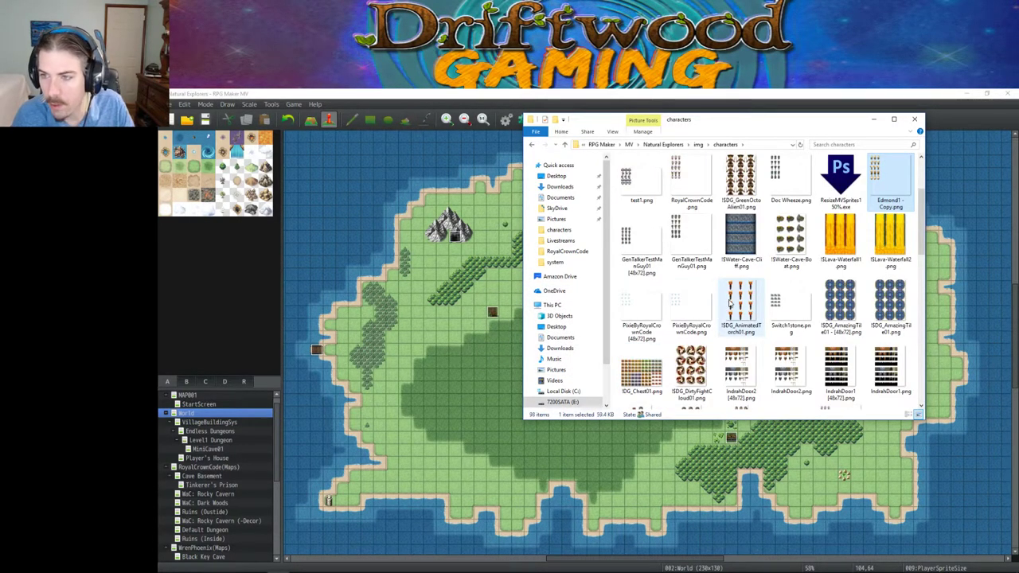
key(F2)
key(Home)
text(Edmond1)
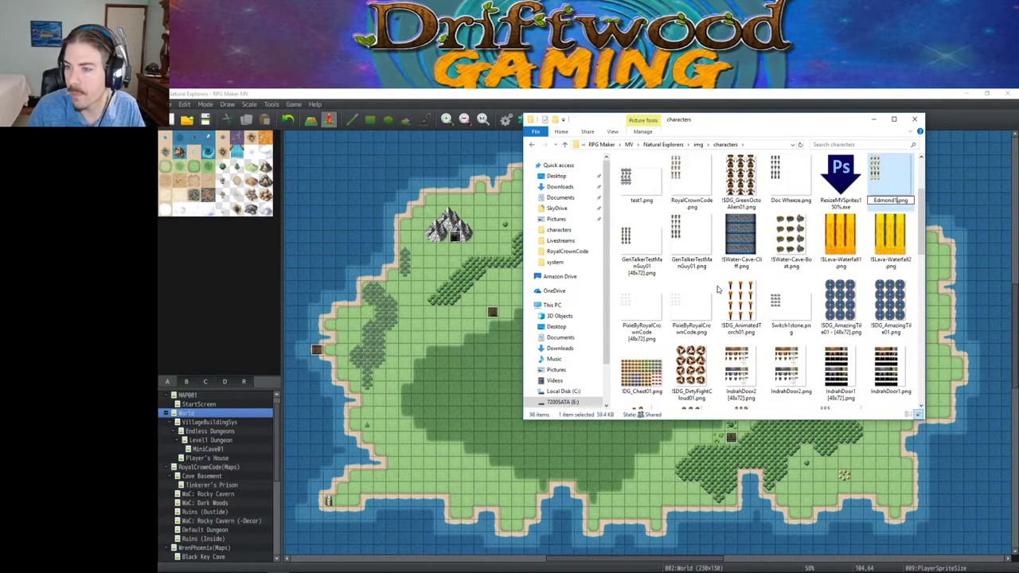
text([16x4])
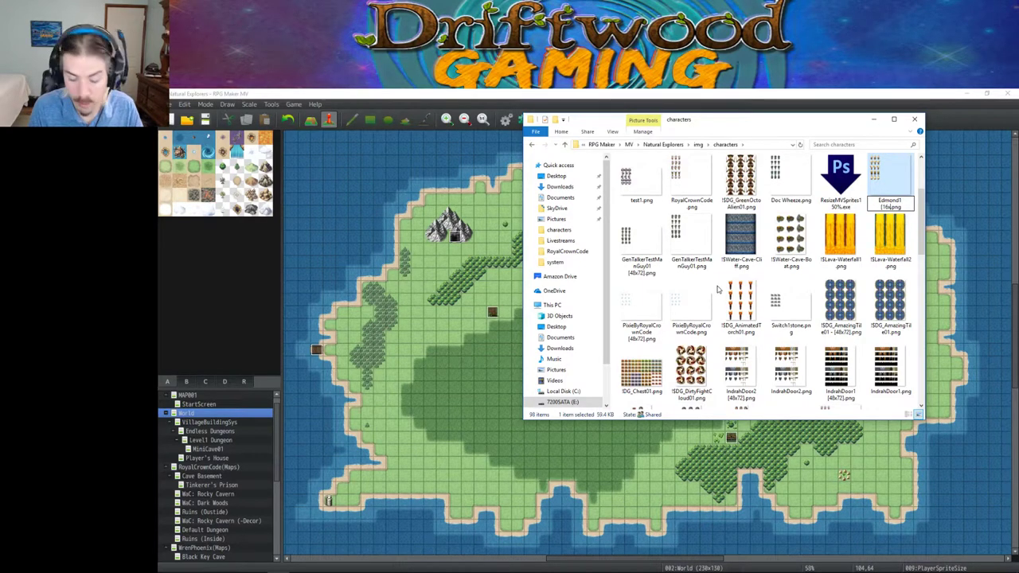
text(24])
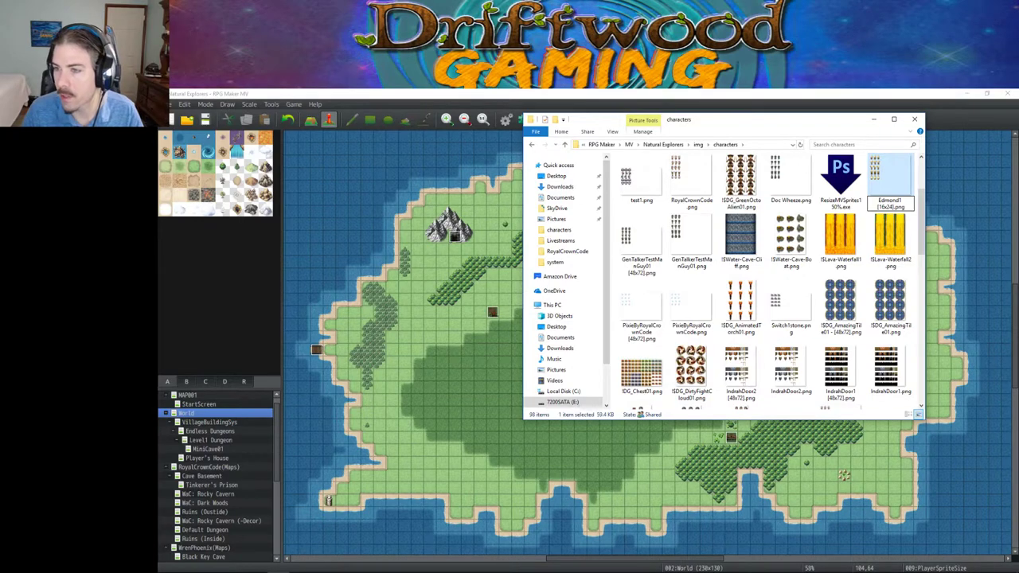
key(Return)
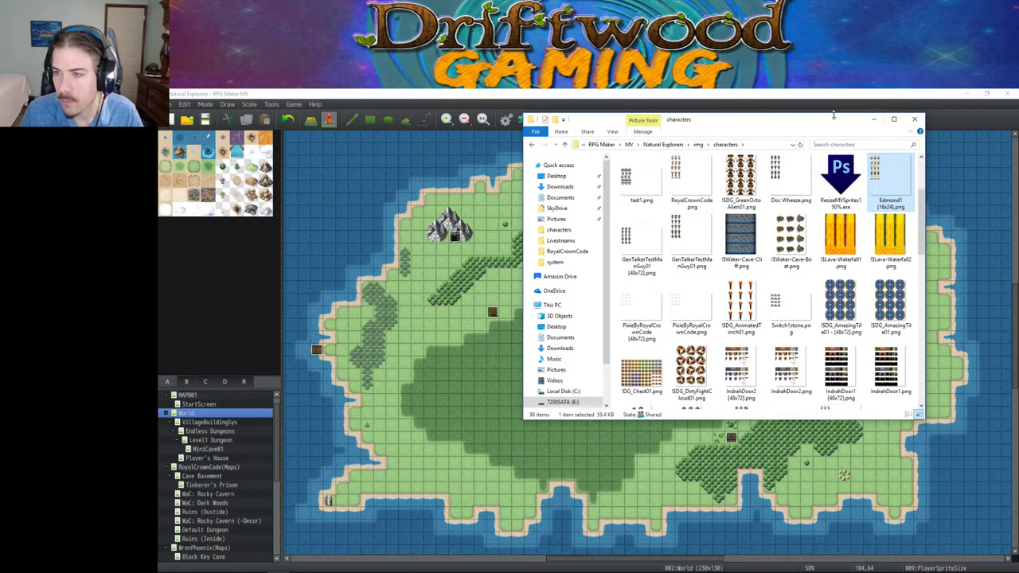
click(873, 119)
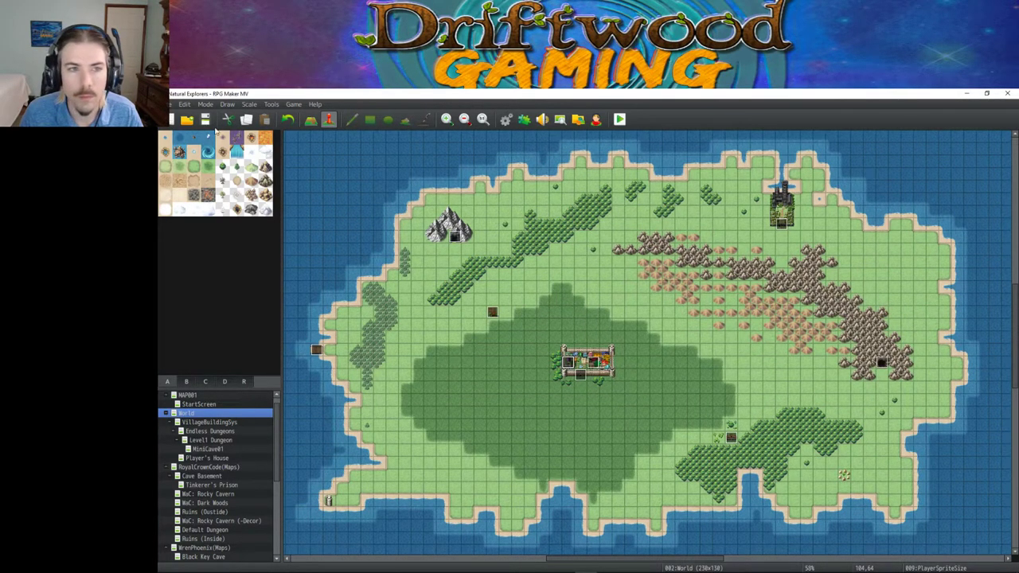
- Reapply the replaced Edmond1 [16x24] character image in the PlayerSpriteSize event's Edmond branch and save the project
double_click(567, 363)
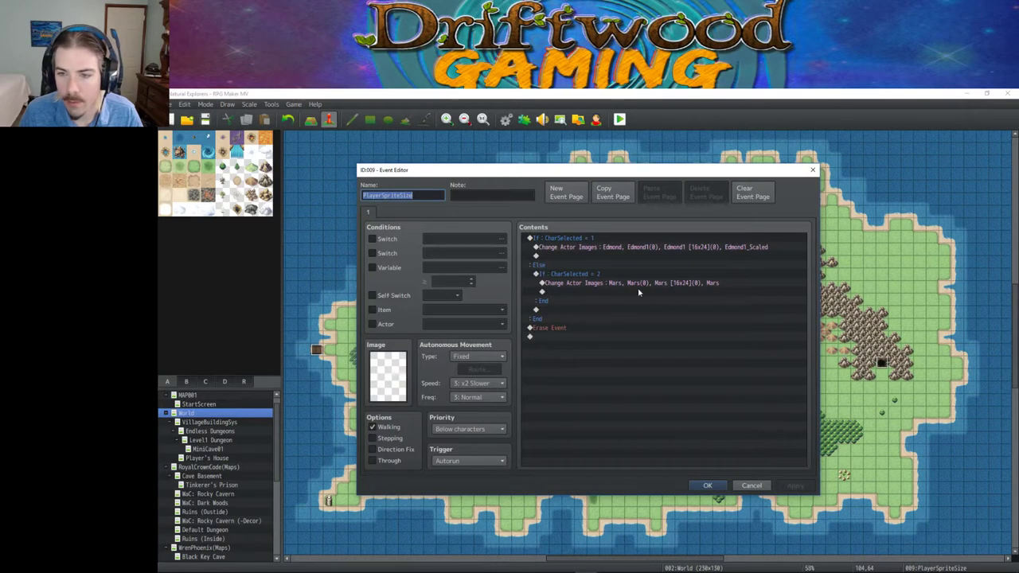
click(613, 239)
right_click(613, 244)
right_click(594, 247)
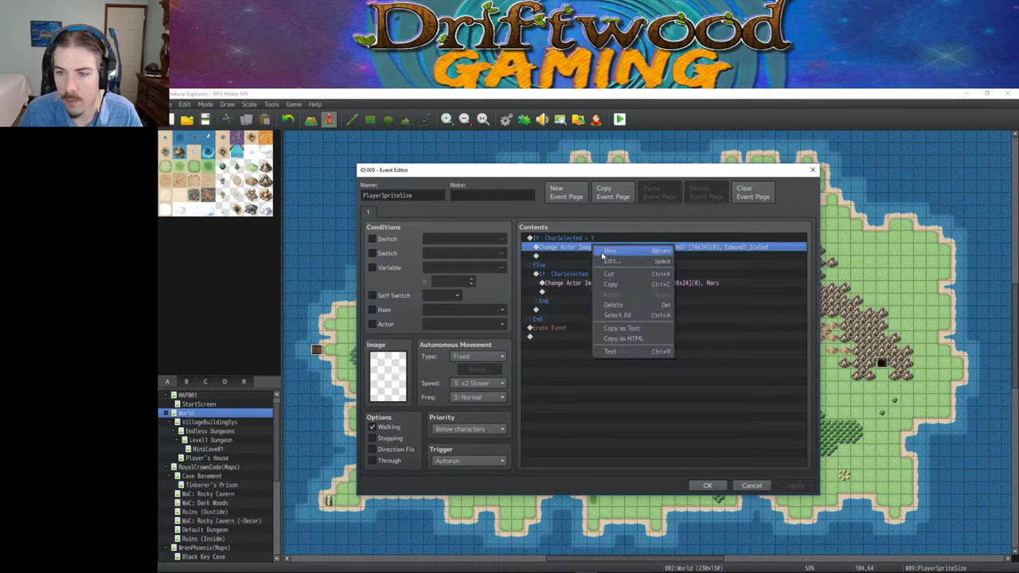
click(610, 262)
double_click(664, 363)
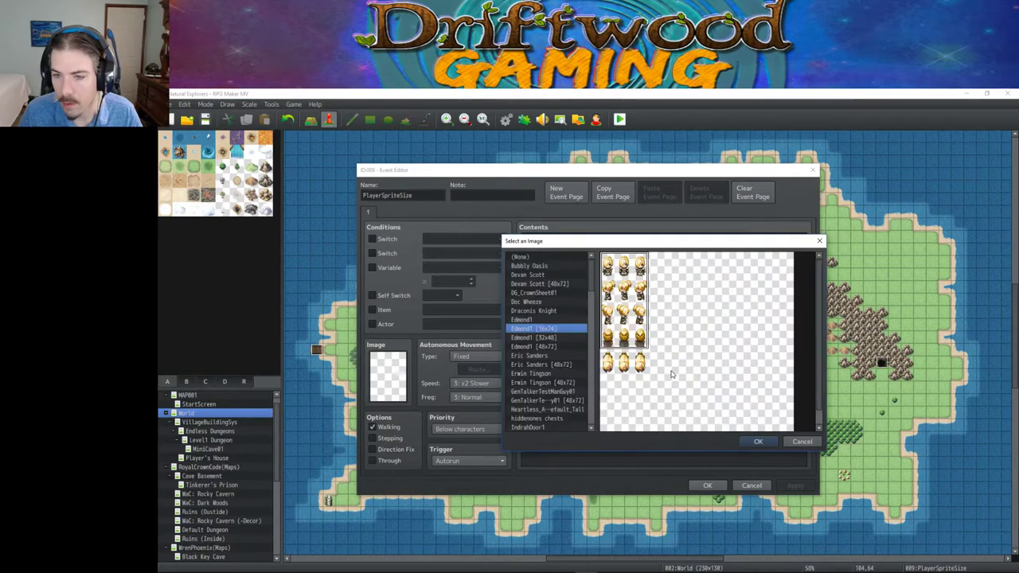
click(758, 441)
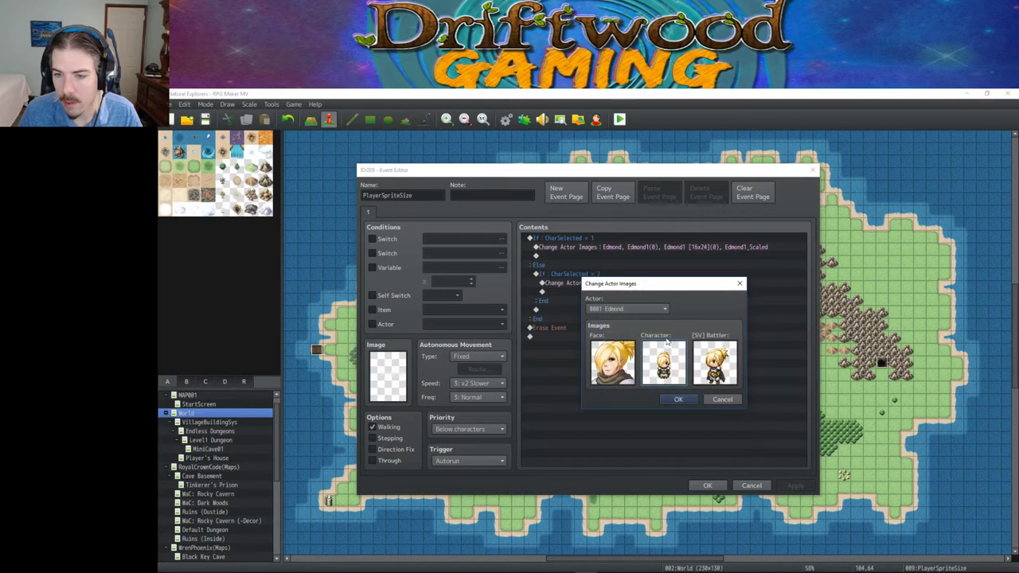
click(678, 398)
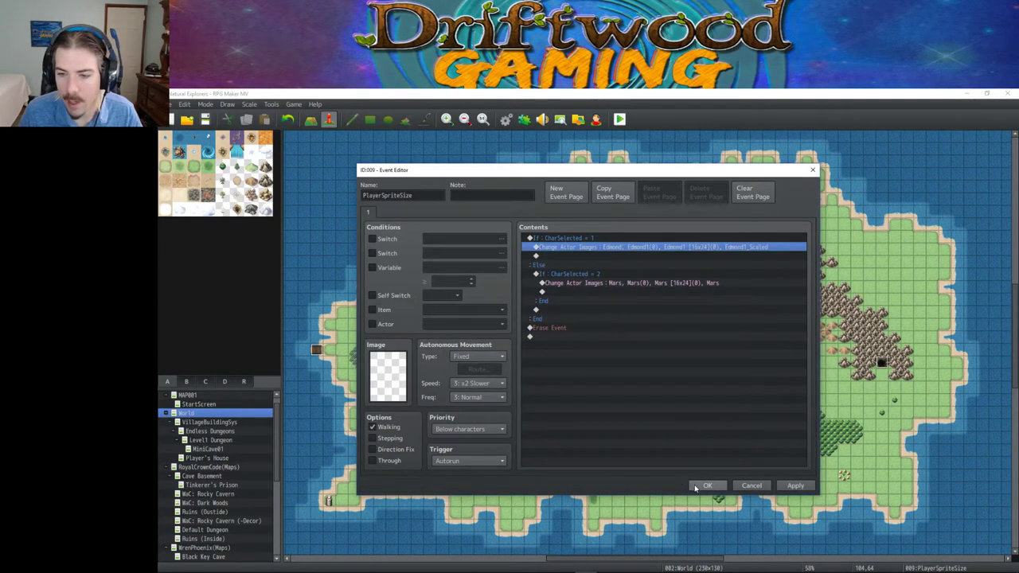
click(707, 486)
click(205, 119)
- Playtest the project, start a new game as the boy character, and keep the default name Edmond
click(619, 120)
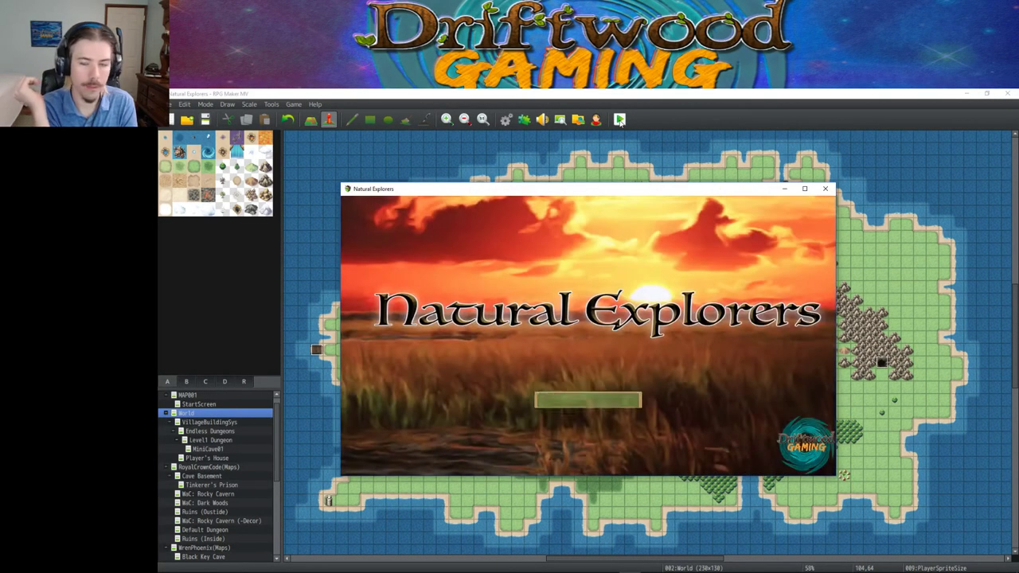
key(Return)
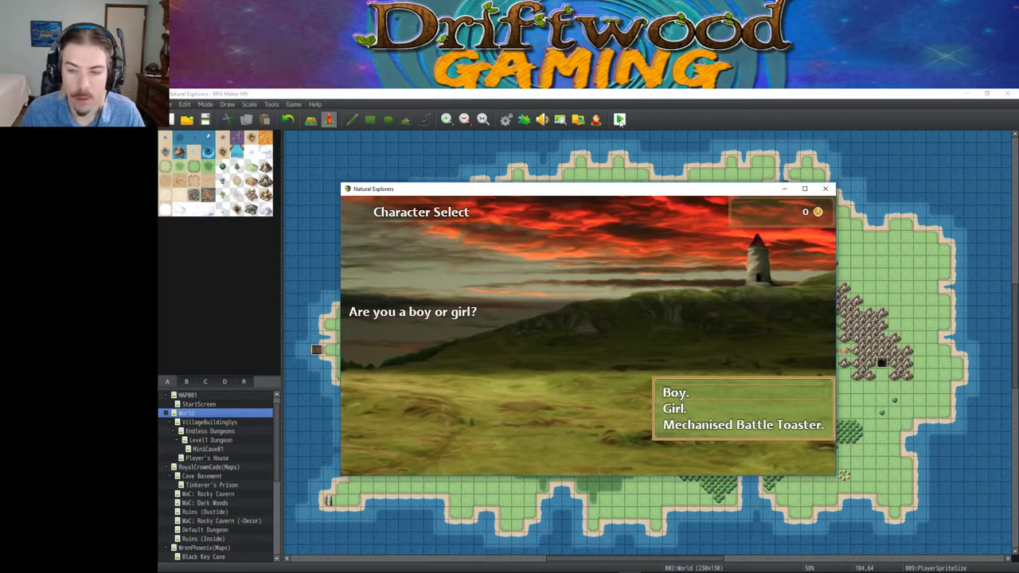
key(Return)
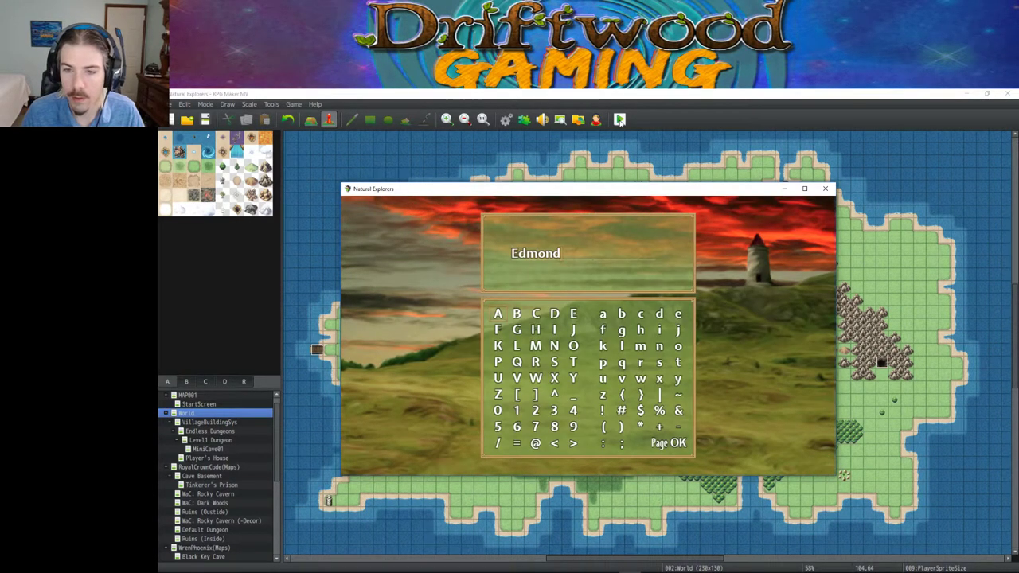
key(Return)
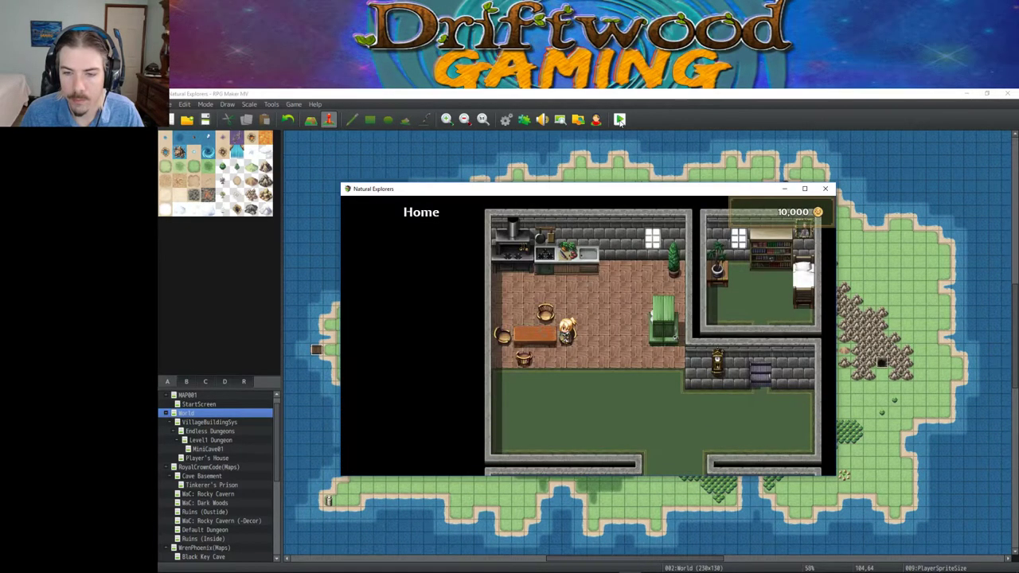
- Walk the character out of the home and south through the village to reach the World map
key(Down)
key(Right)
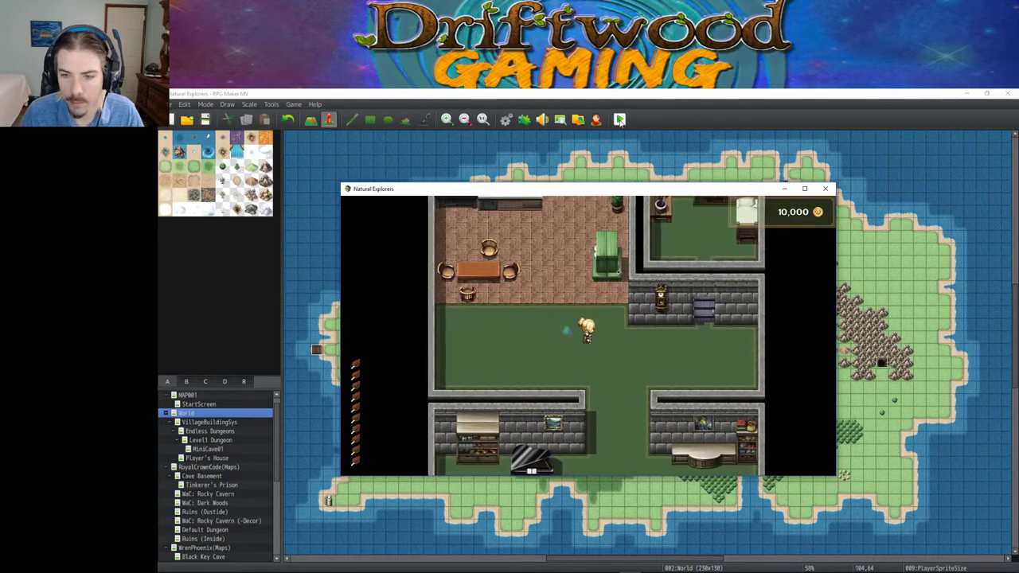
key(Down)
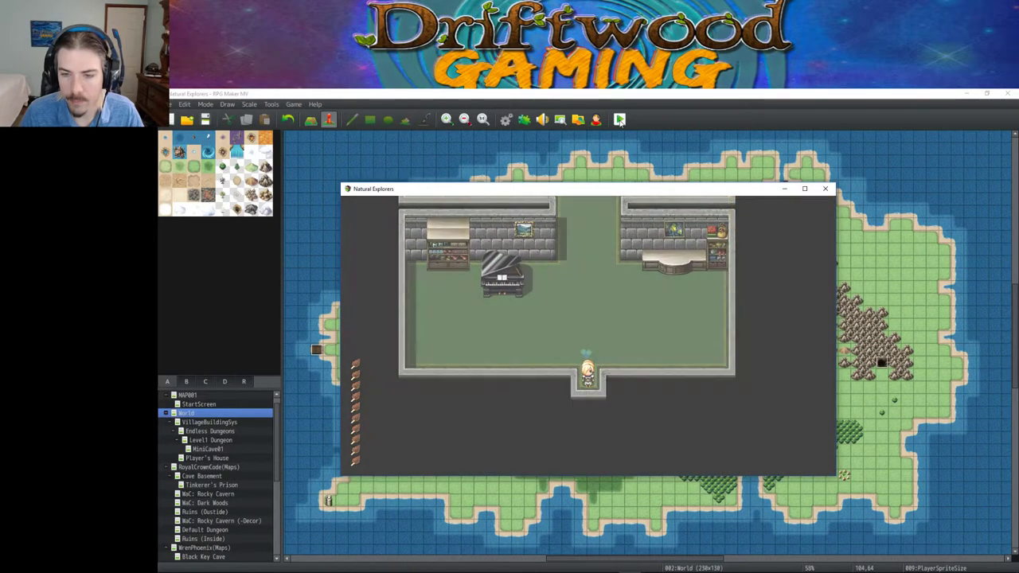
key(Left)
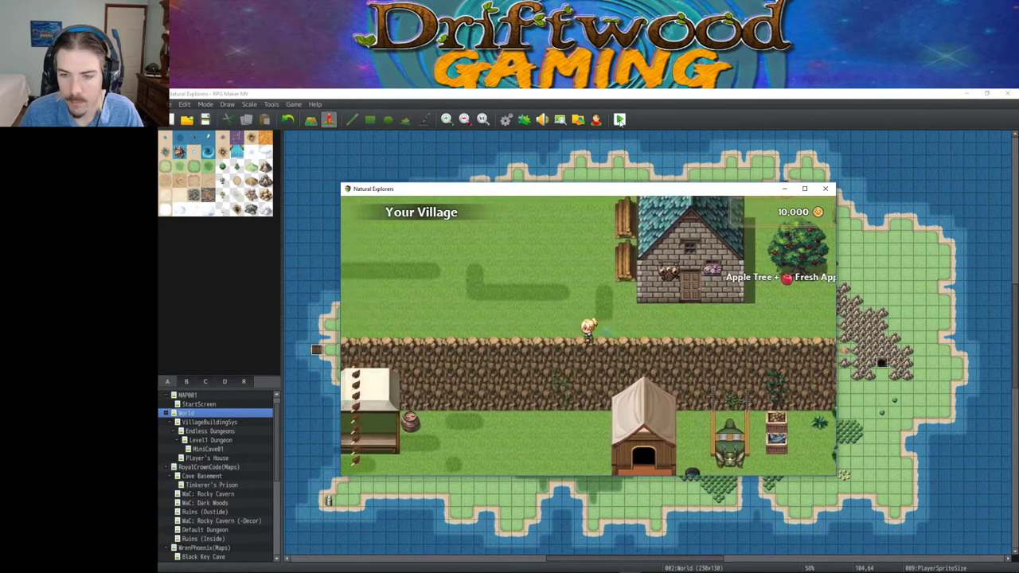
key(Down)
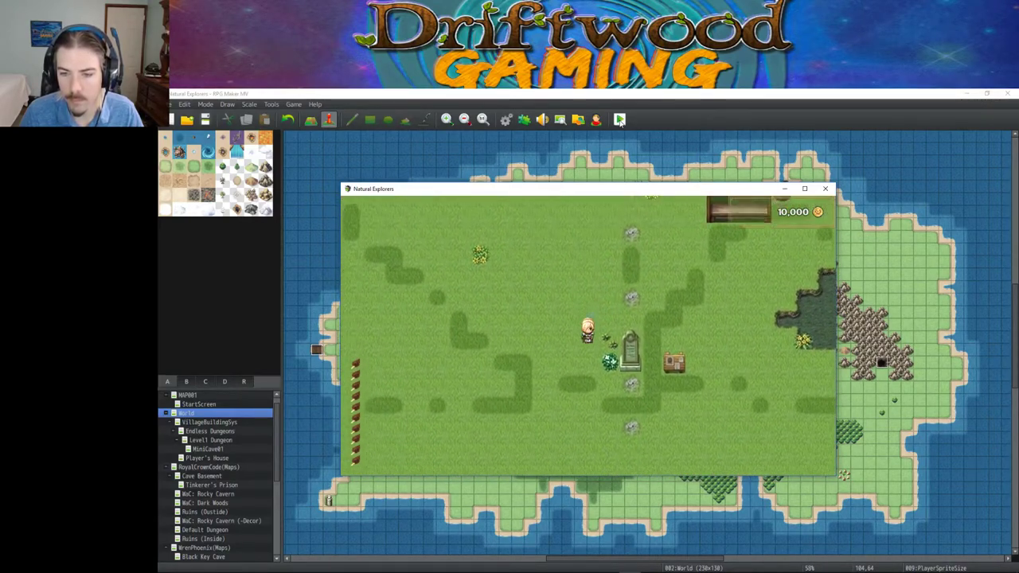
key(Down)
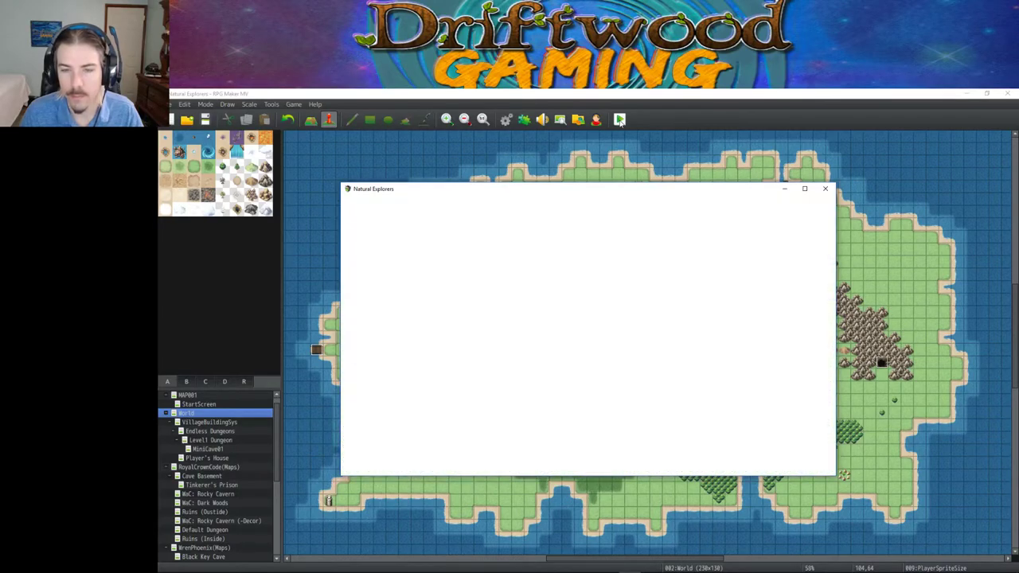
- Walk around Default Town on the World map to check the player's sprite size, and end the playtest
key(Left)
key(Up)
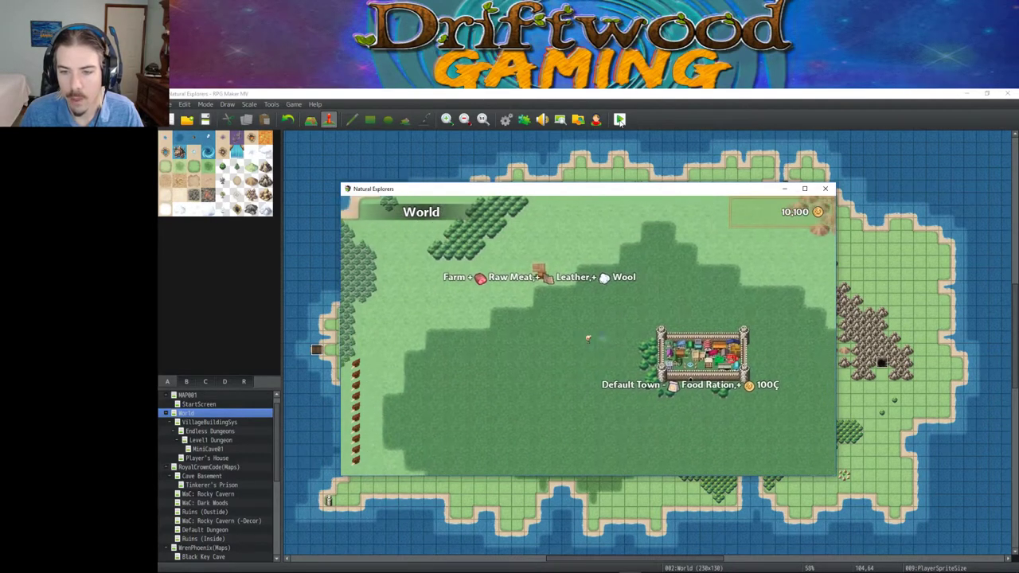
key(Left)
key(Right)
key(Down)
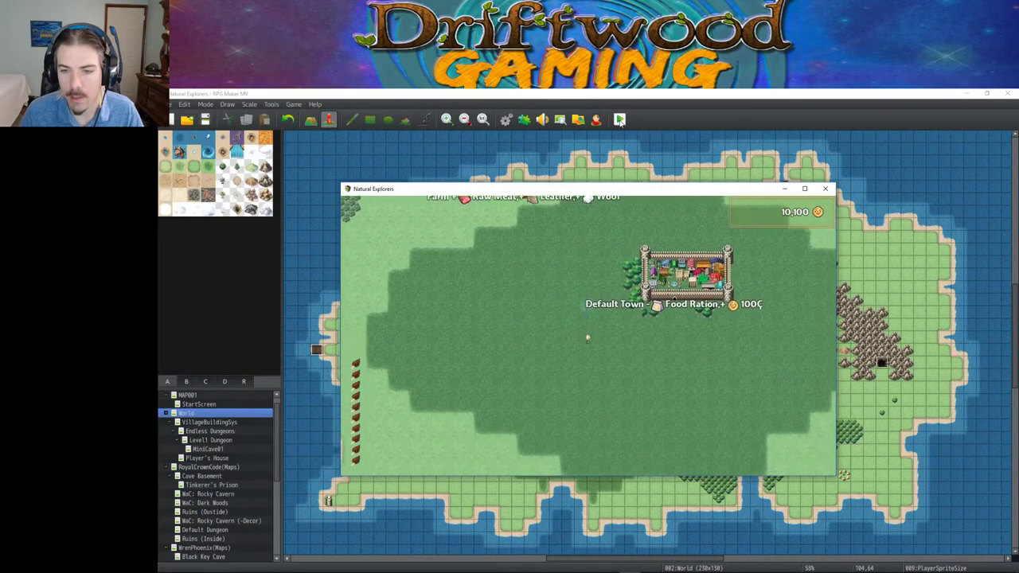
key(Right)
key(Up)
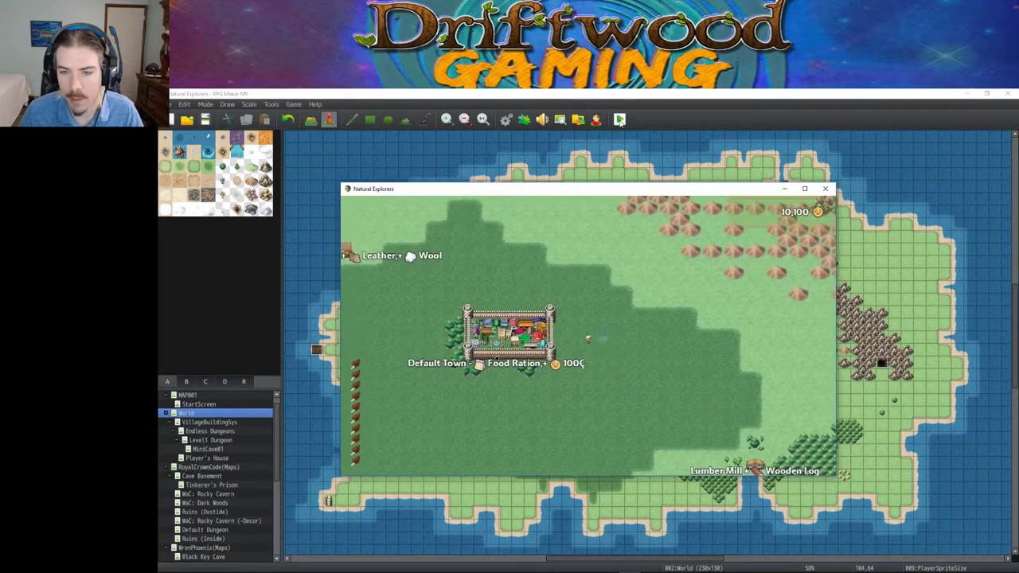
key(Left)
key(Up)
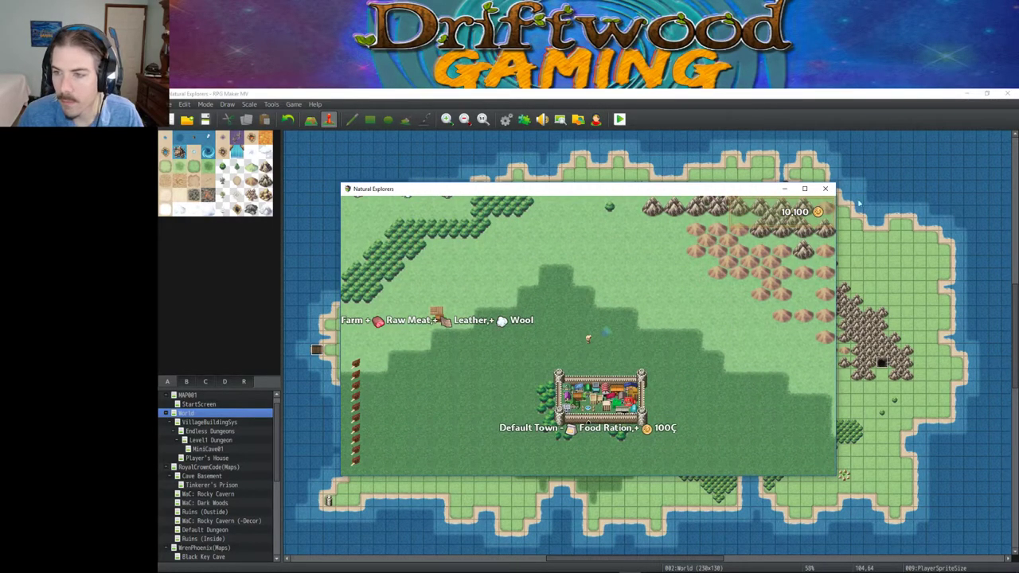
click(825, 188)
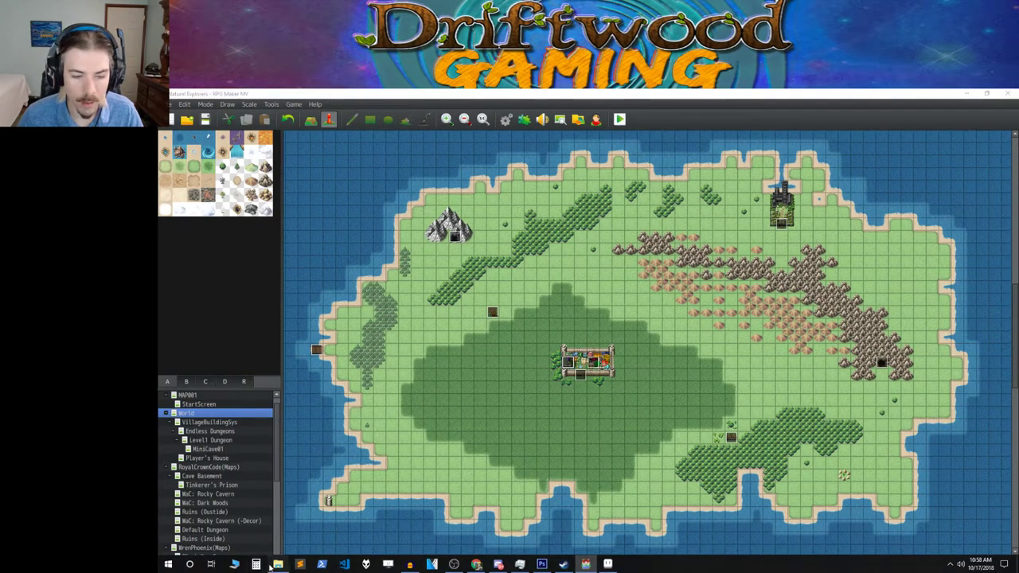
- Switch to File Explorer and duplicate PixieByRoyalCrownCode.png in the project's characters folder
click(275, 566)
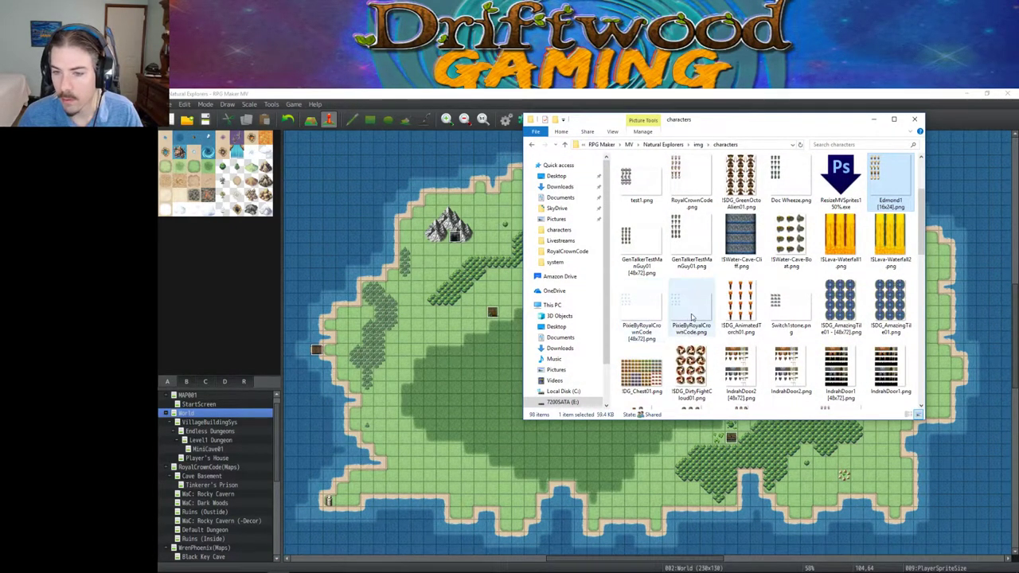
click(699, 316)
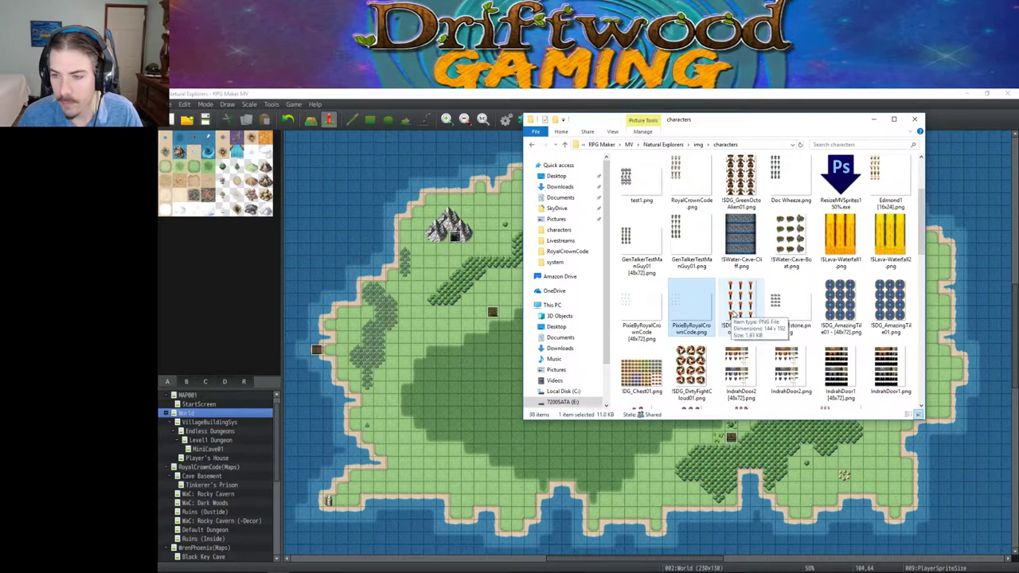
scroll(717, 311, up, 2)
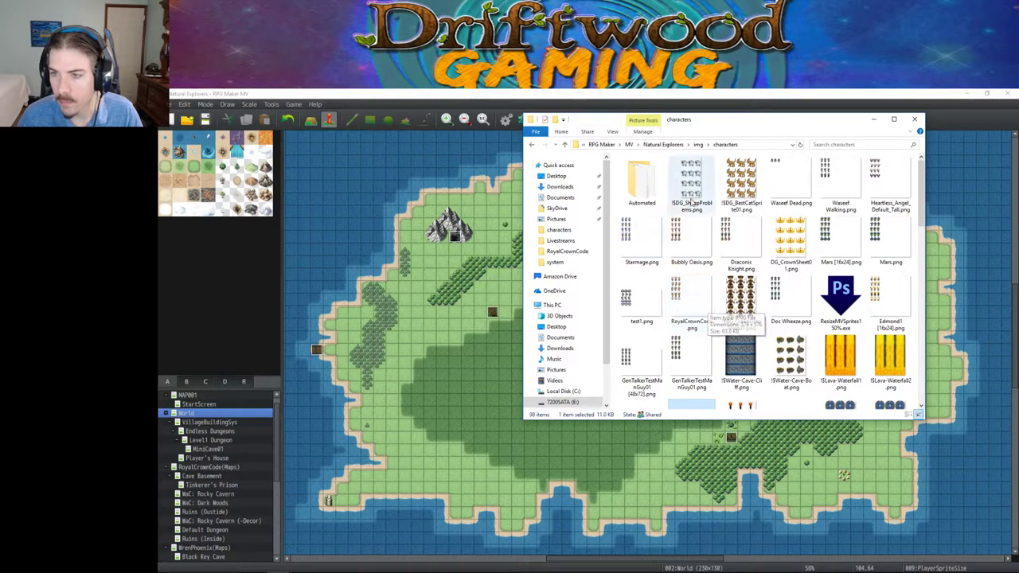
scroll(824, 262, down, 5)
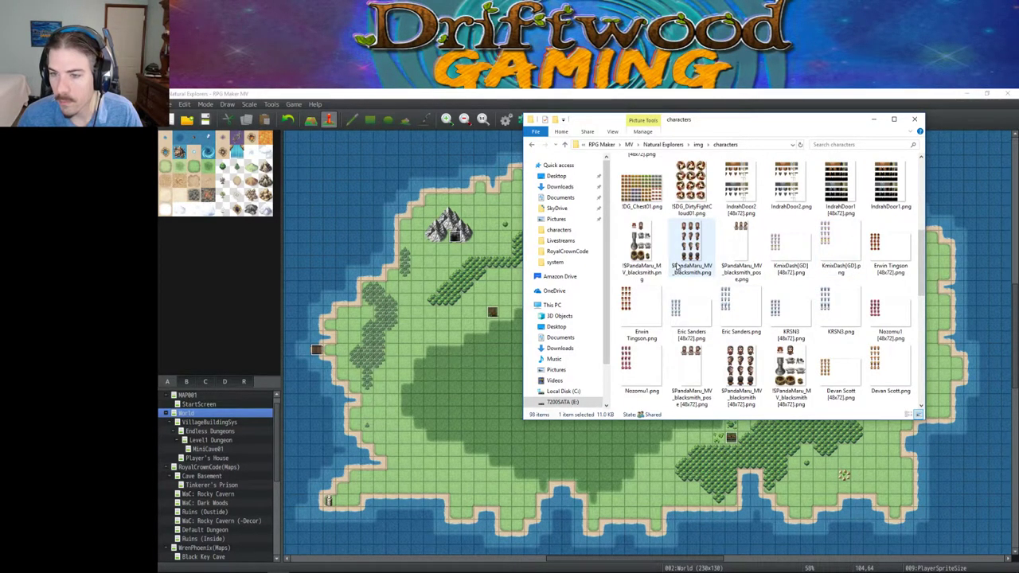
scroll(793, 296, down, 5)
scroll(794, 296, up, 6)
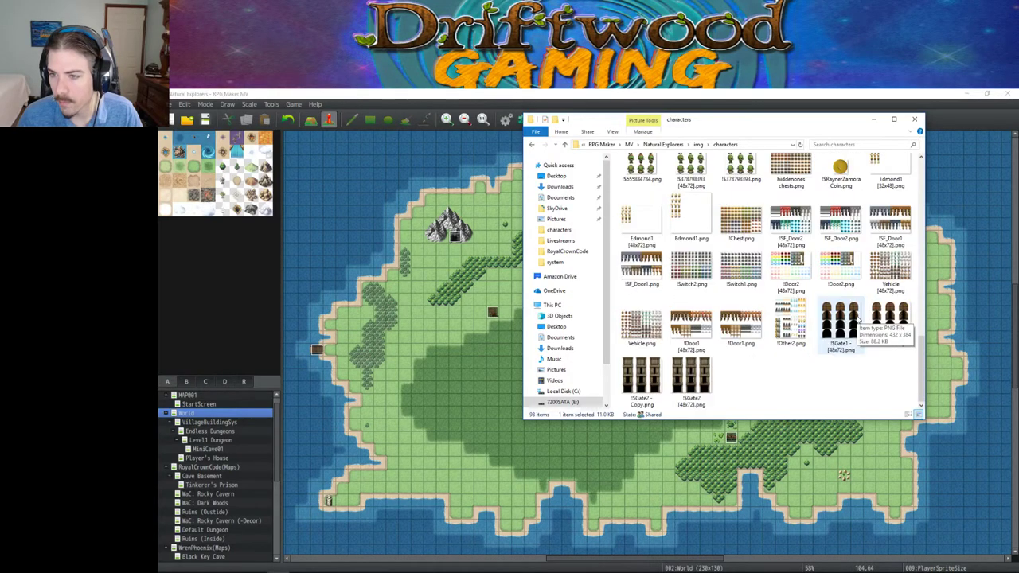
scroll(728, 276, up, 3)
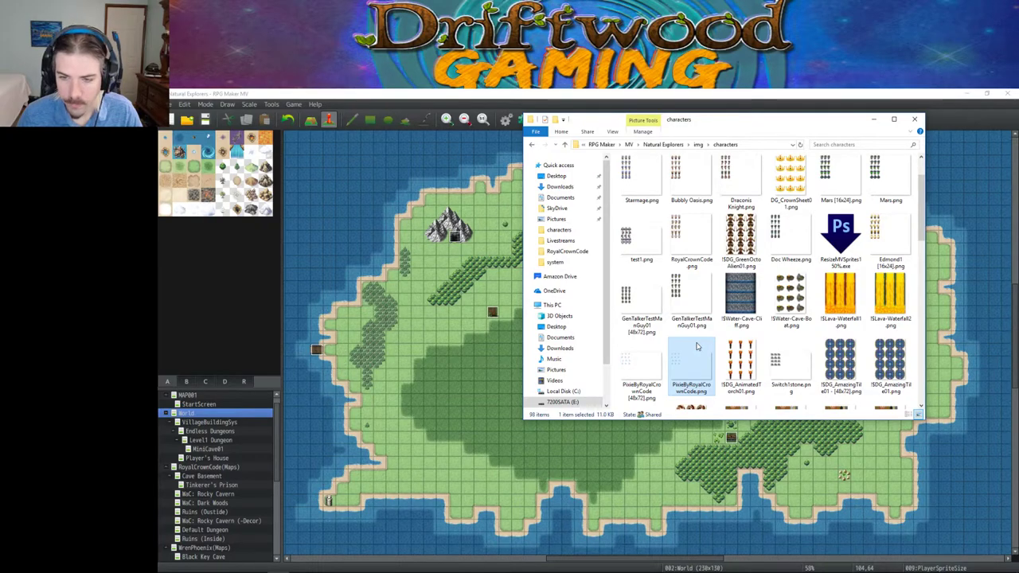
key(ctrl+c)
key(ctrl+v)
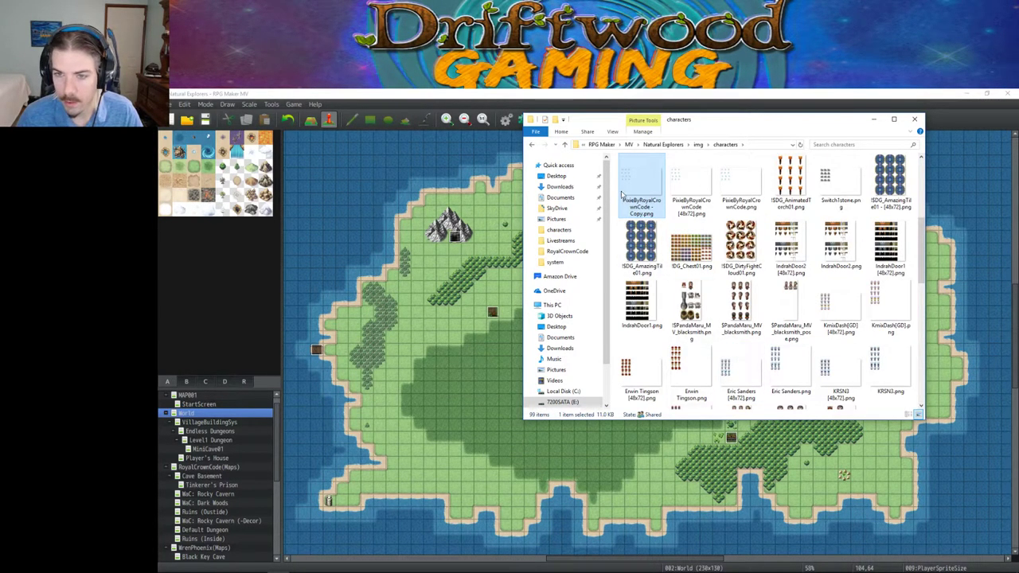
- Rename the duplicated pixie sheet PixieByRoyalCrownCode [16x24].png
click(657, 209)
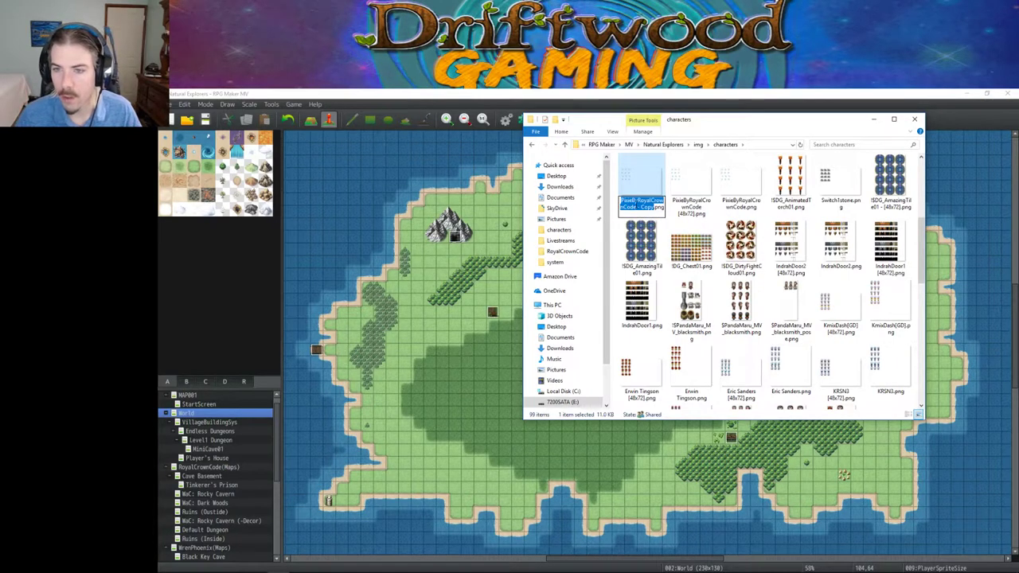
click(640, 206)
key(BackSpace)
key(BackSpace)
key(BackSpace)
key(BackSpace)
key(BackSpace)
key(BackSpace)
key(BackSpace)
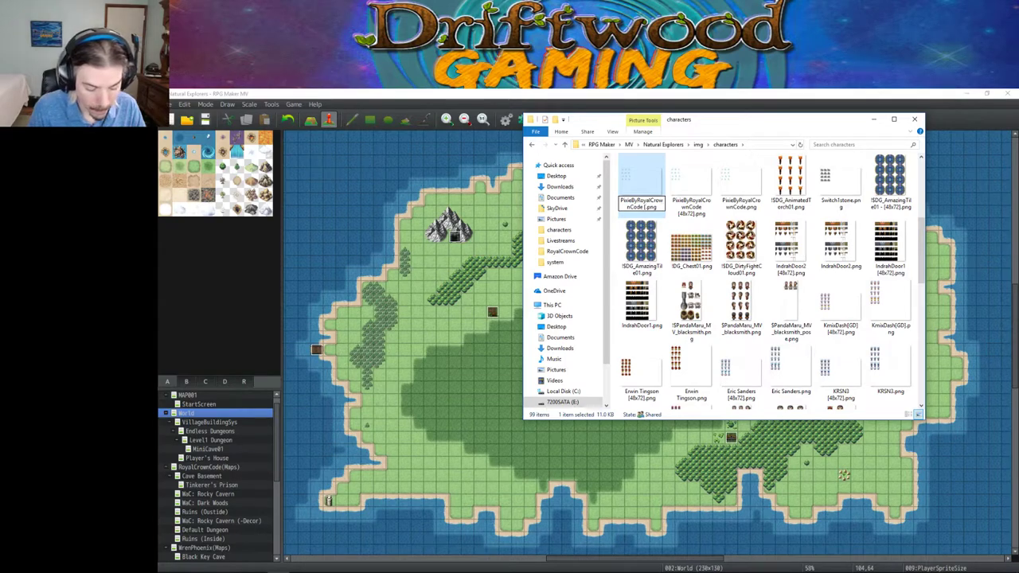
text([16x24])
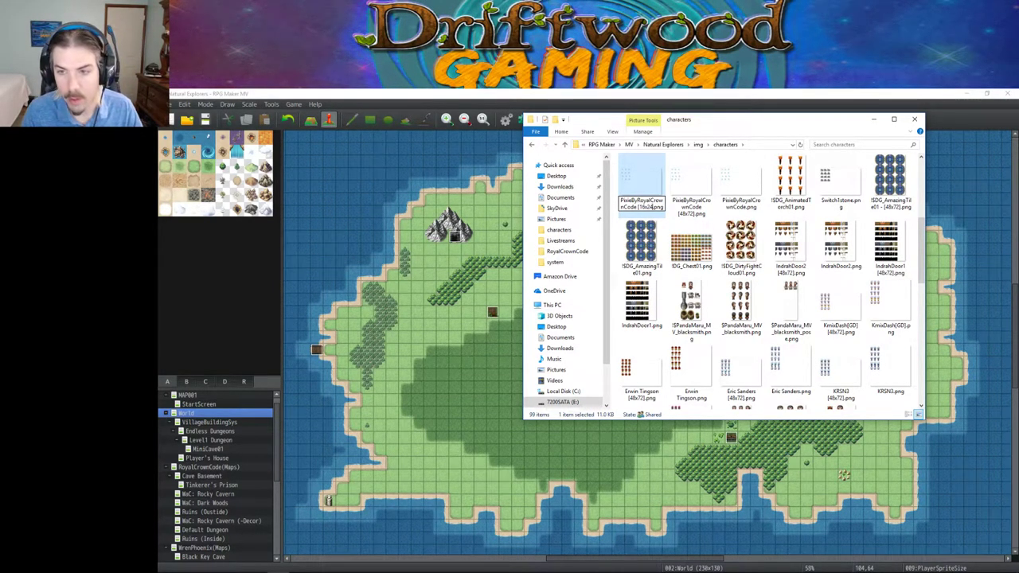
key(Return)
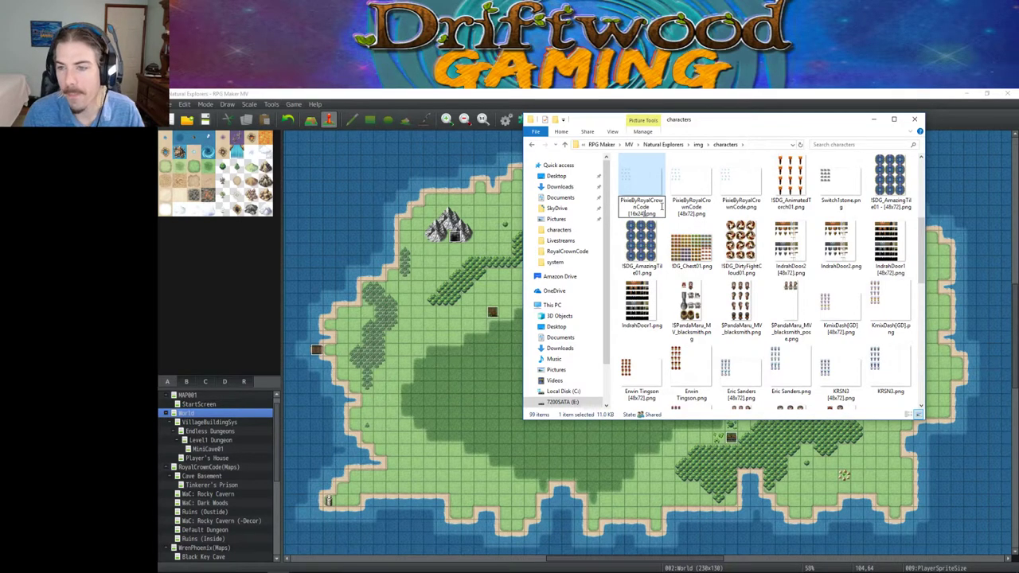
scroll(720, 207, up, 3)
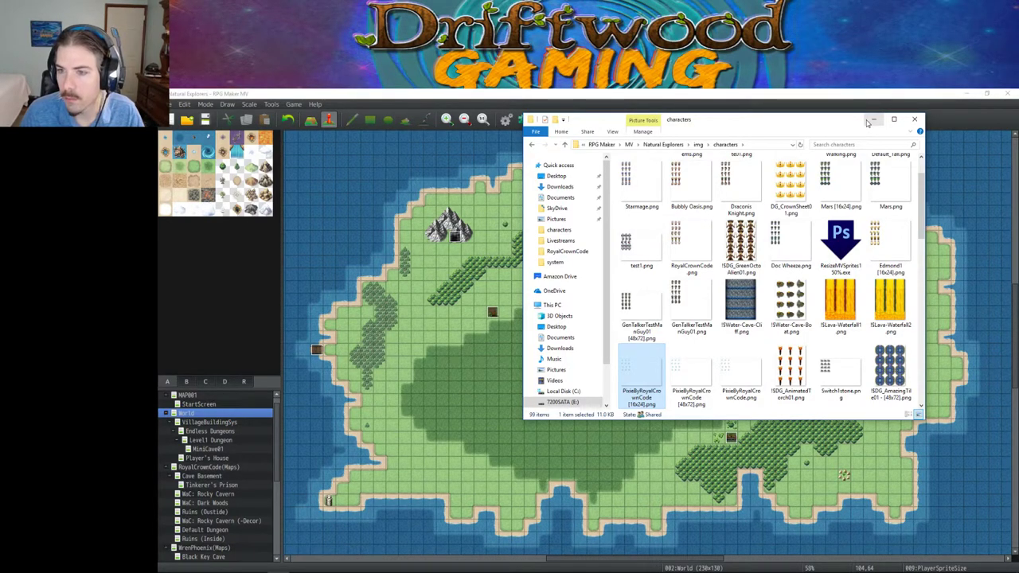
- Return to RPG Maker MV and, in the PlayerSpriteSize event, copy Mars's Change Actor Images command to just above Erase Event
click(870, 120)
double_click(571, 363)
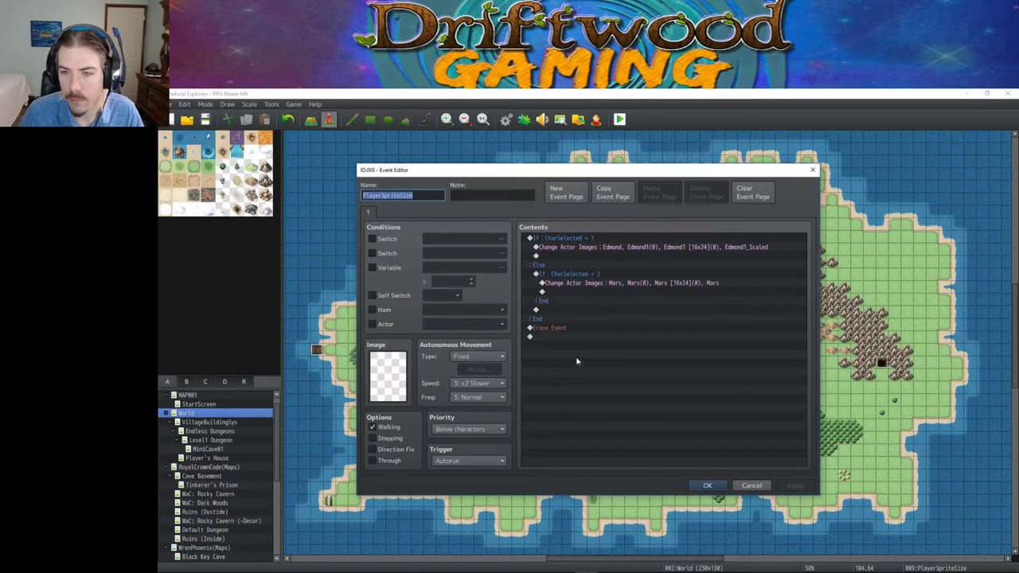
click(571, 256)
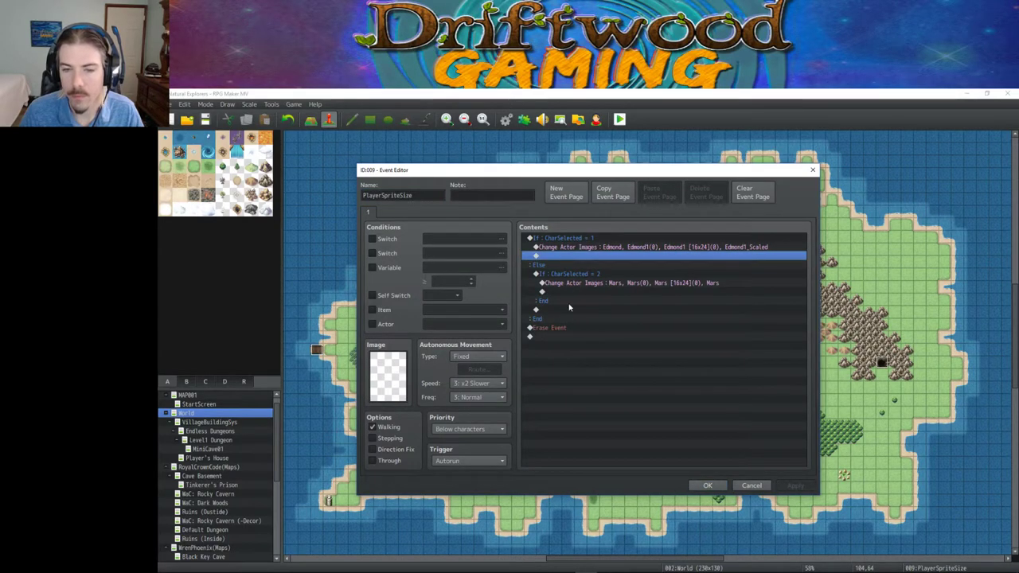
click(562, 264)
click(562, 283)
click(560, 301)
click(557, 318)
double_click(554, 333)
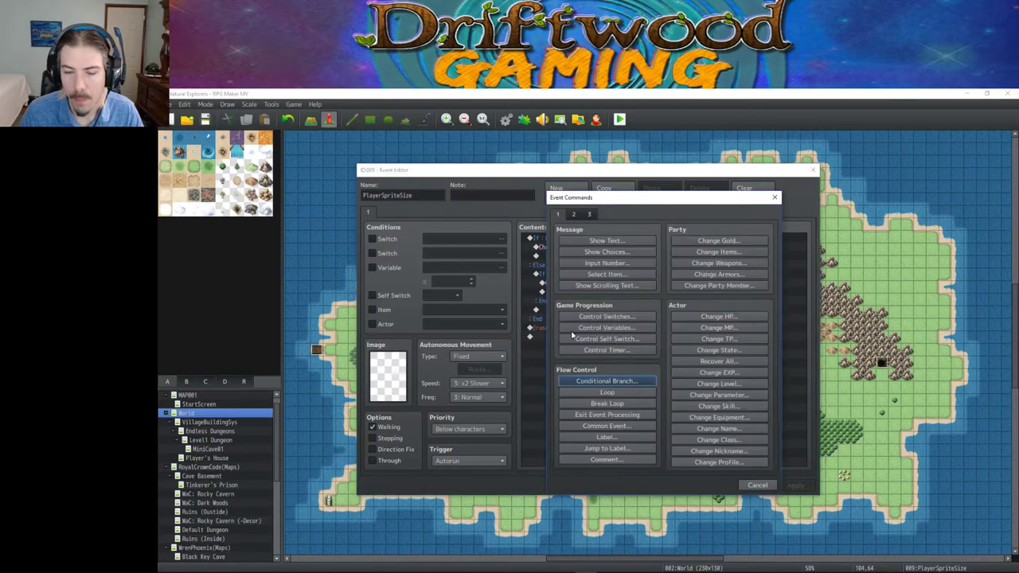
click(757, 485)
click(582, 282)
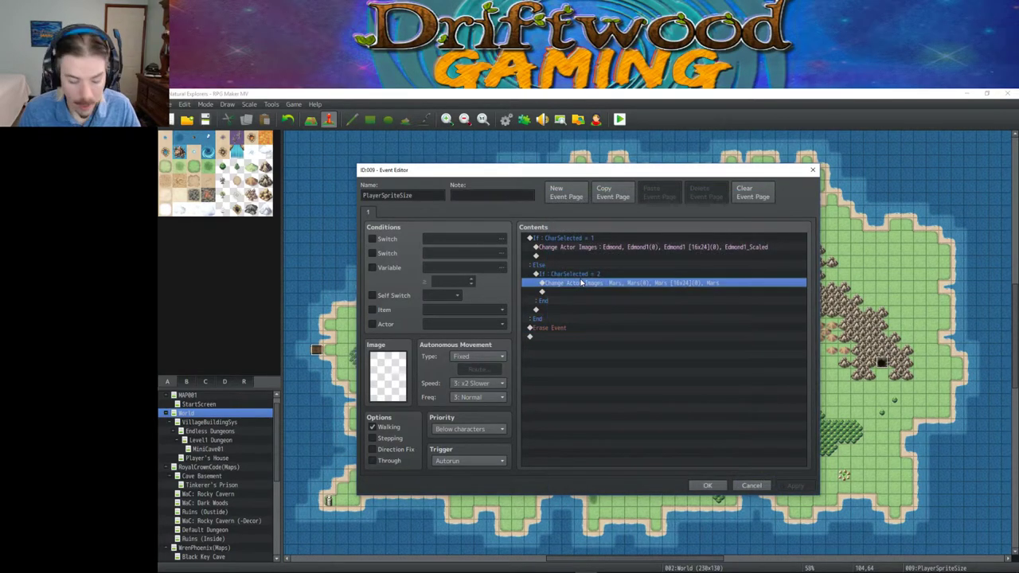
click(551, 327)
key(ctrl+v)
- Set the pasted Change Actor Images command to actor Jinx with the PixieByRoyalCrownCode [16x24] character image
right_click(559, 329)
click(571, 348)
click(627, 308)
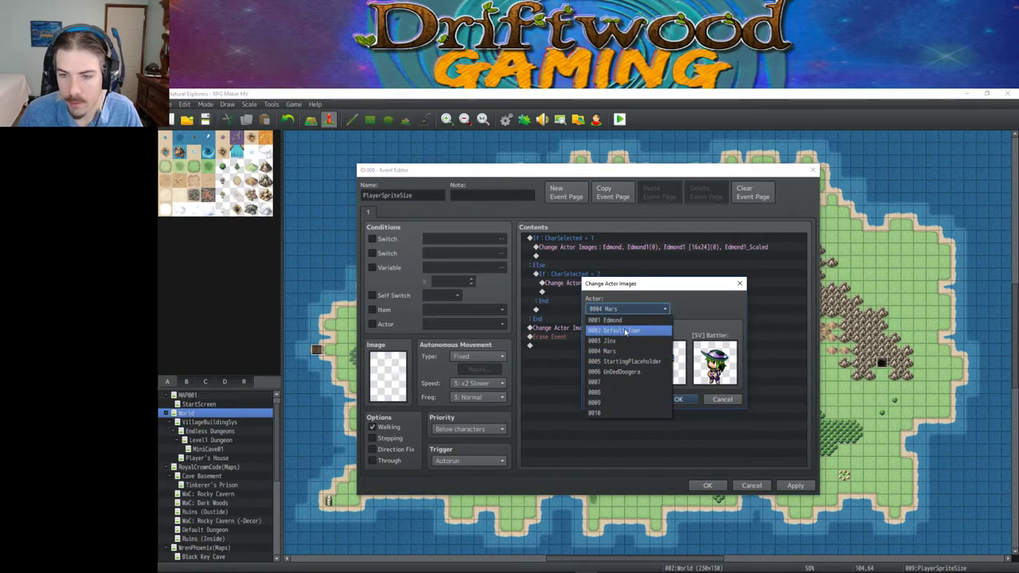
click(613, 335)
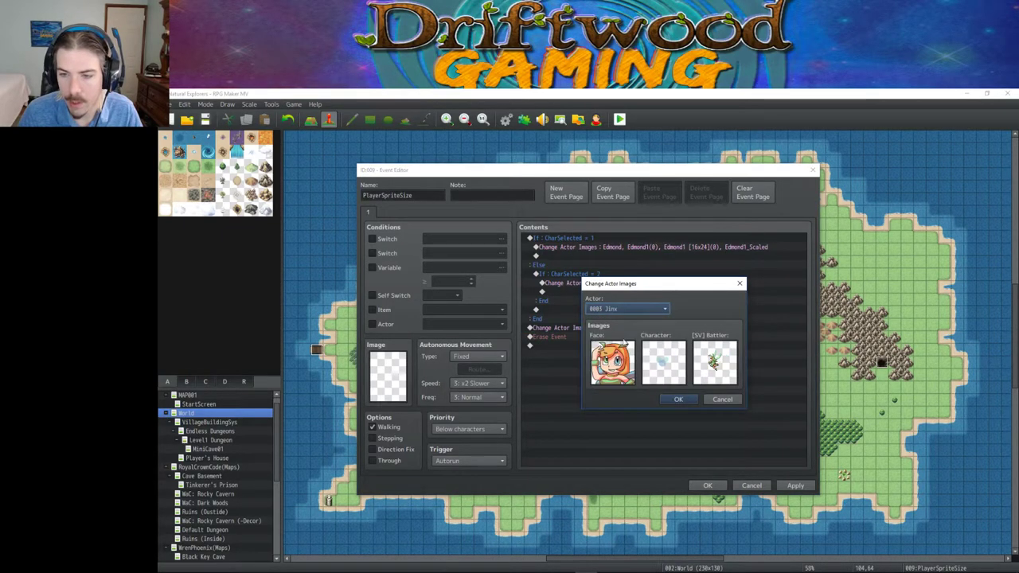
double_click(661, 358)
click(563, 351)
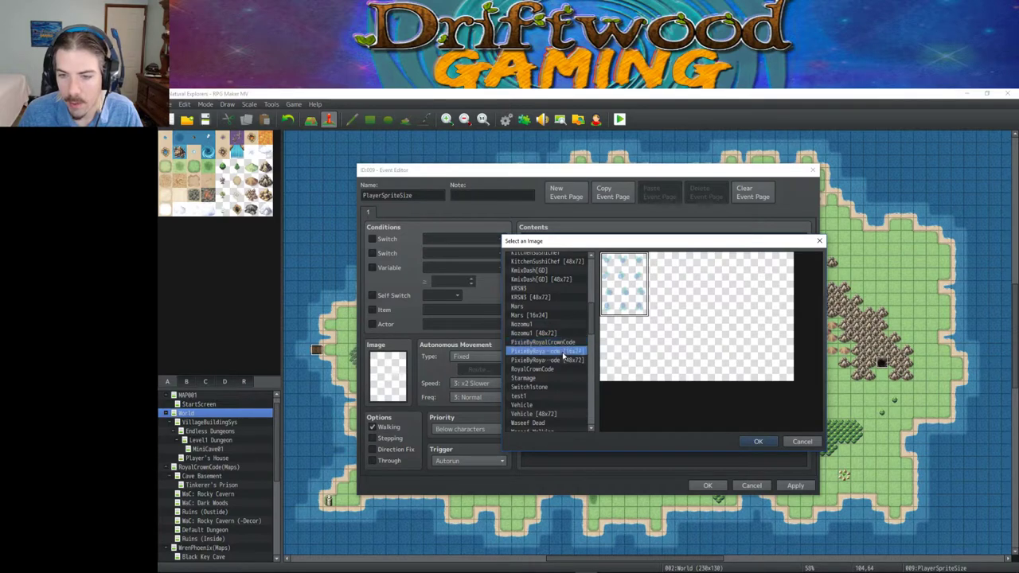
click(756, 442)
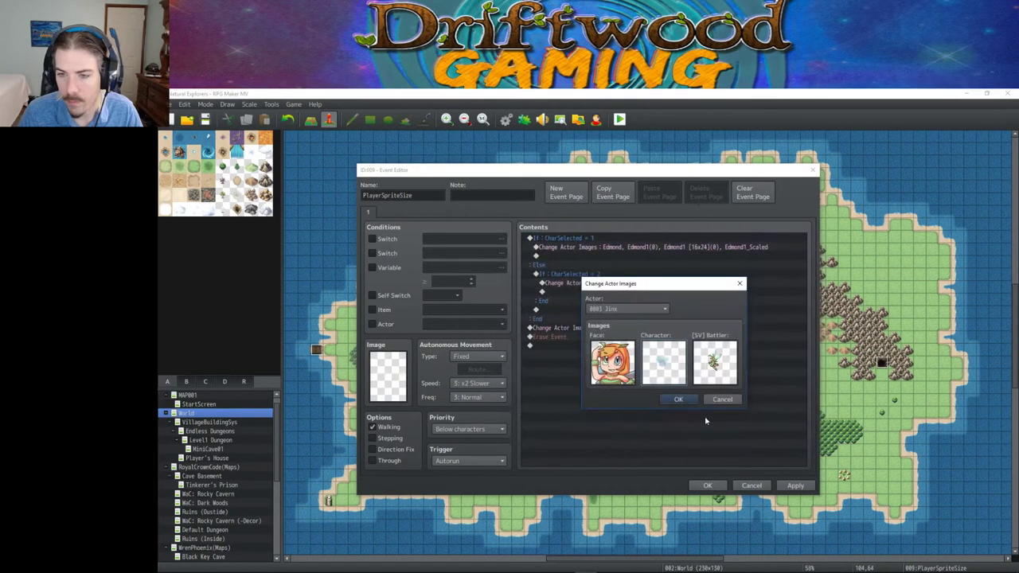
click(676, 399)
- Copy all commands from the first conditional branch through Erase Event, and accept the PlayerSpriteSize event changes
click(612, 336)
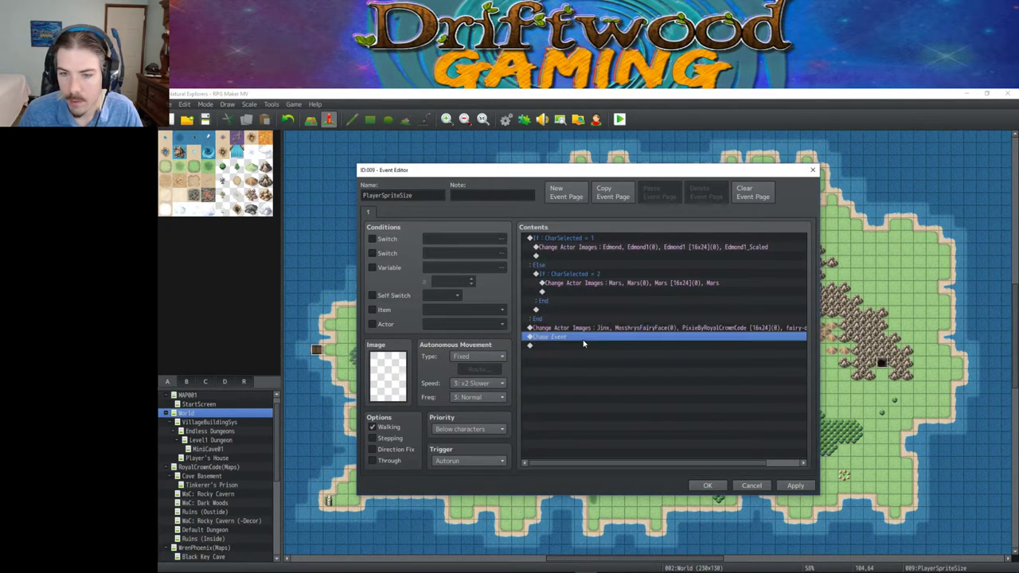
shift+click(582, 238)
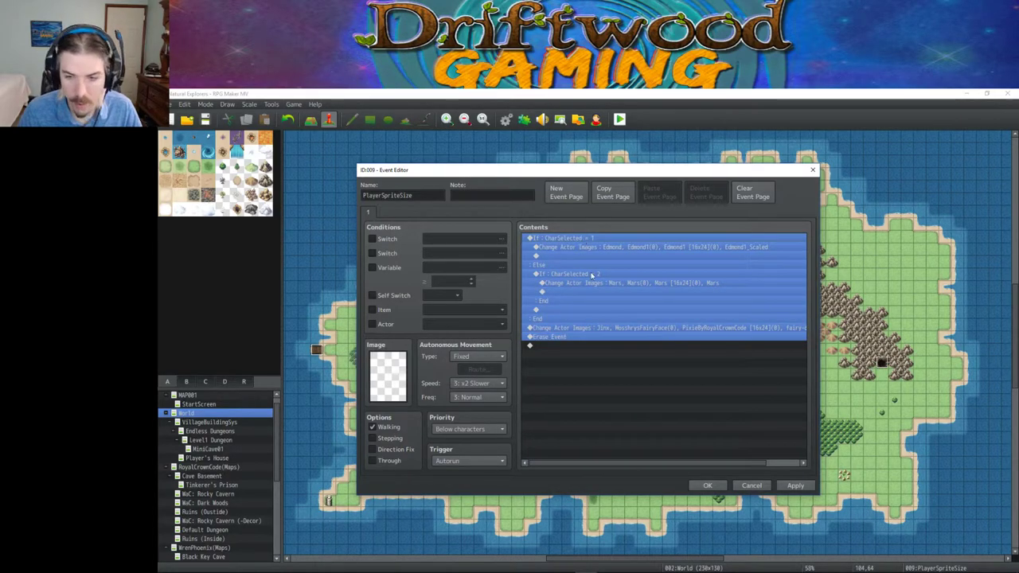
click(708, 486)
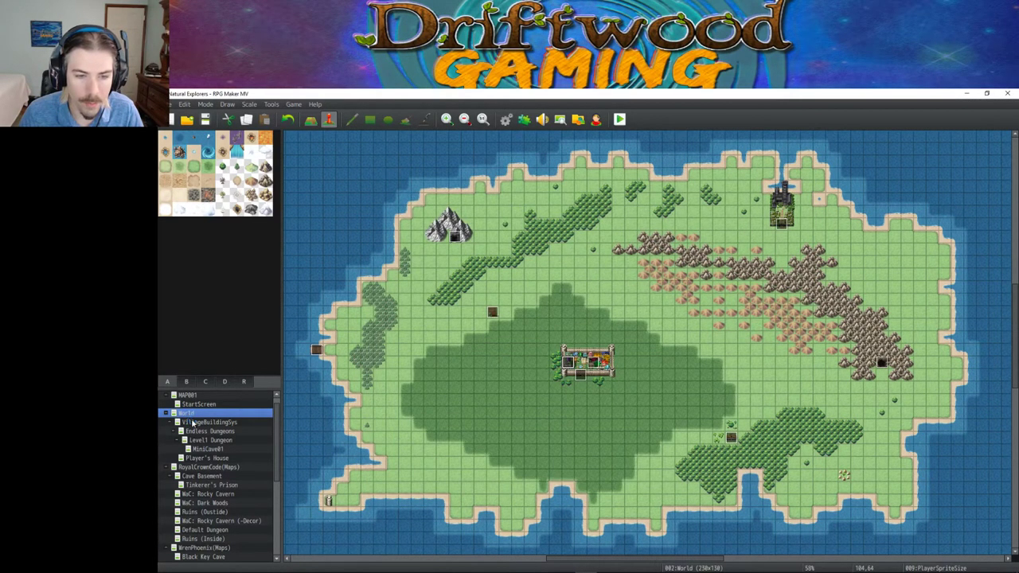
- In the VillageBuildingSys map's EV002 event, replace the Edmond image command with the copied CharSelected commands, removing the duplicate Erase Event
click(192, 422)
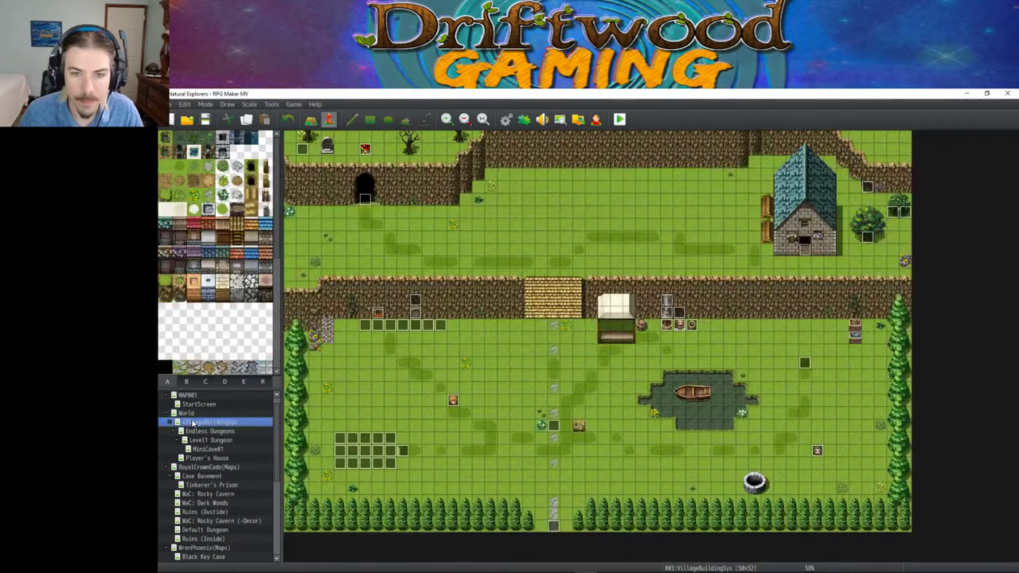
double_click(305, 152)
click(570, 239)
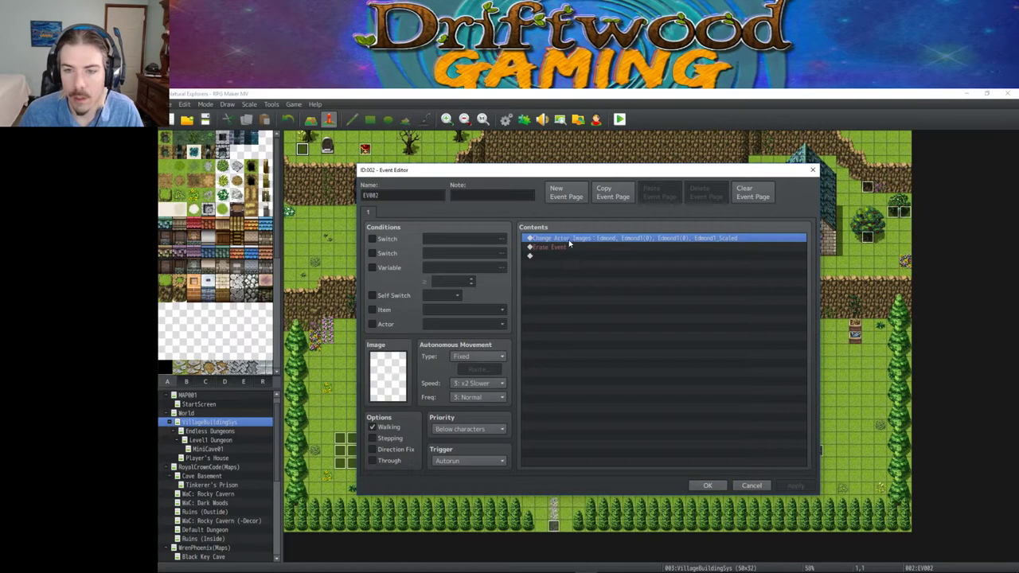
key(Delete)
key(ctrl+v)
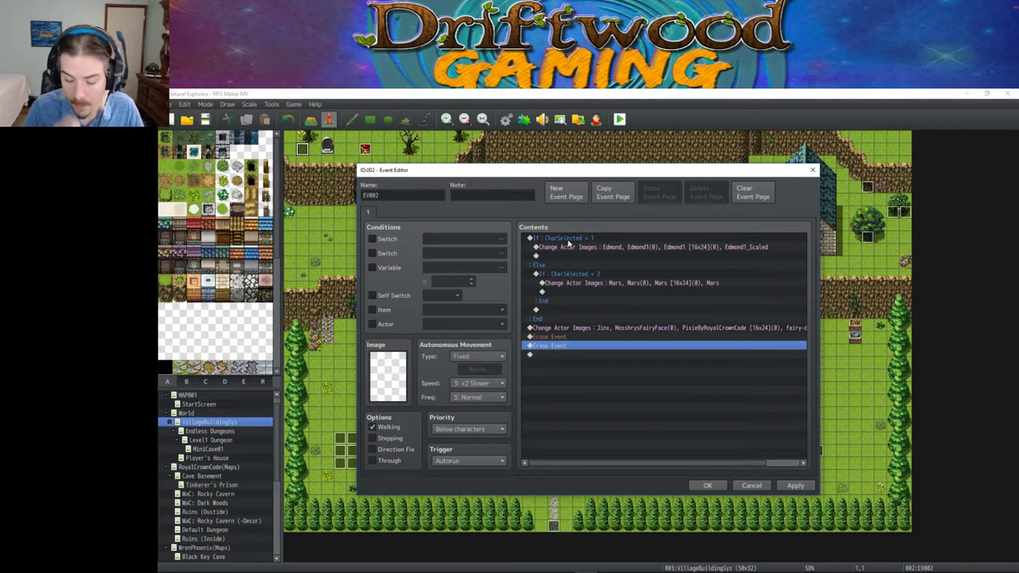
key(Delete)
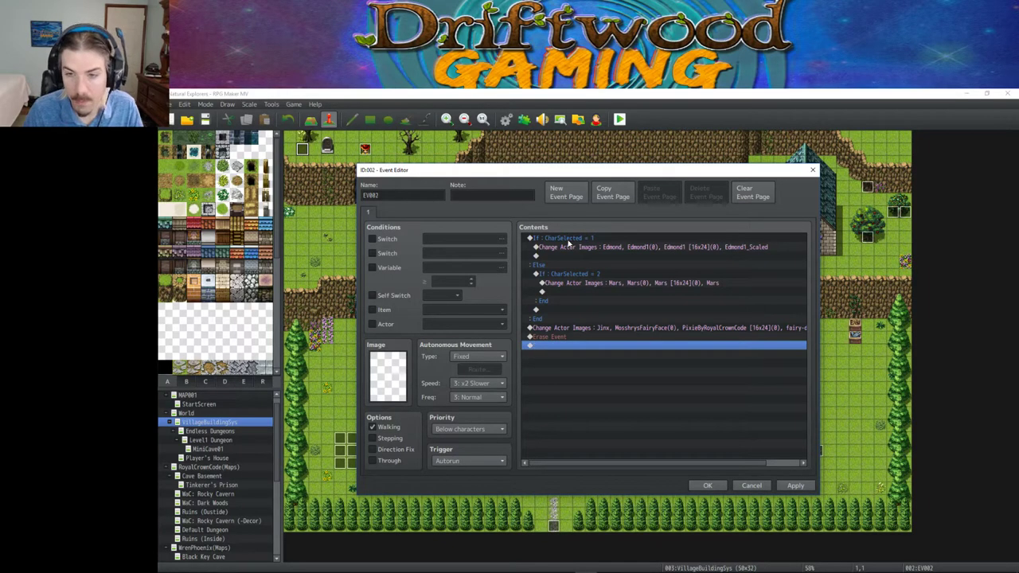
- Set Edmond's Change Actor Images command in the CharSelected = 1 branch to the full-size Edmond1 character image
click(643, 246)
right_click(643, 248)
click(656, 266)
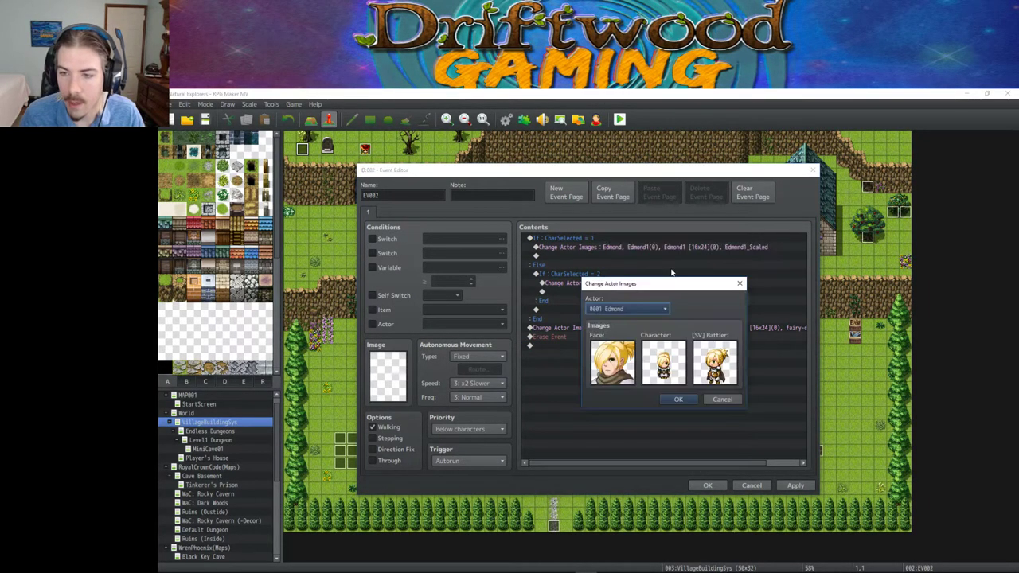
double_click(663, 362)
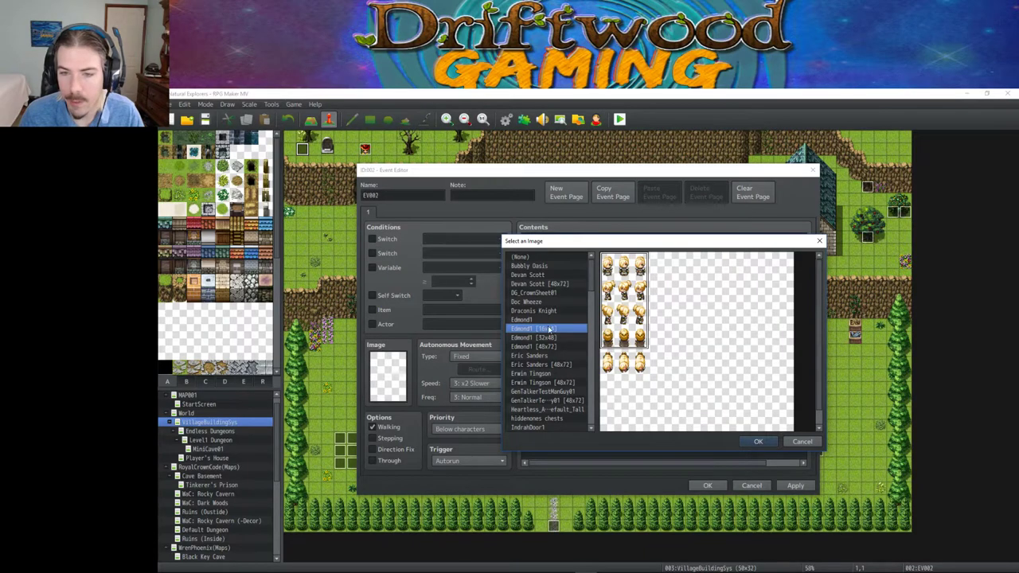
click(758, 441)
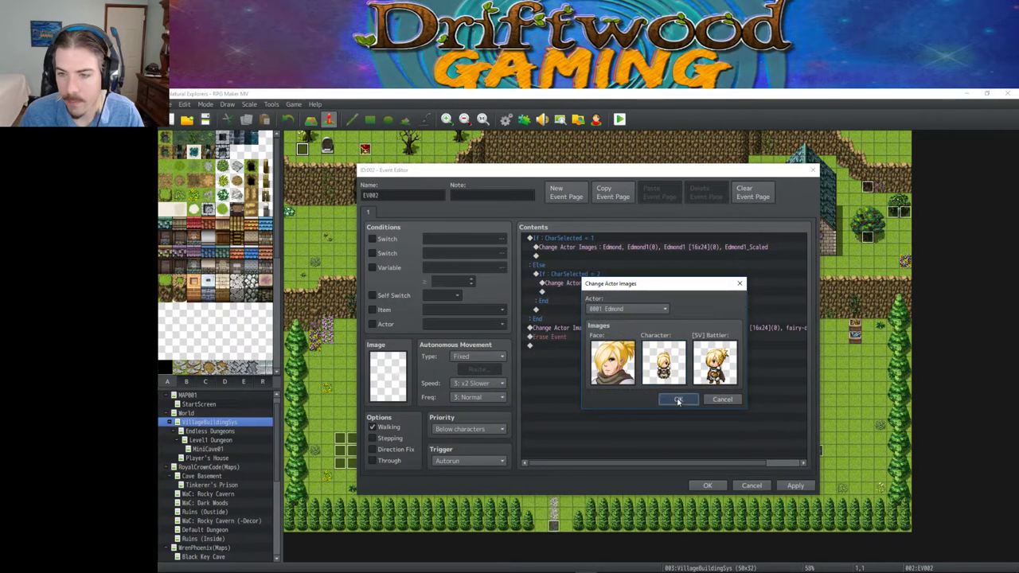
click(676, 400)
- Set Mars's Change Actor Images command to the full-size Mars character image and accept the EV002 event changes
click(646, 285)
right_click(647, 285)
click(660, 302)
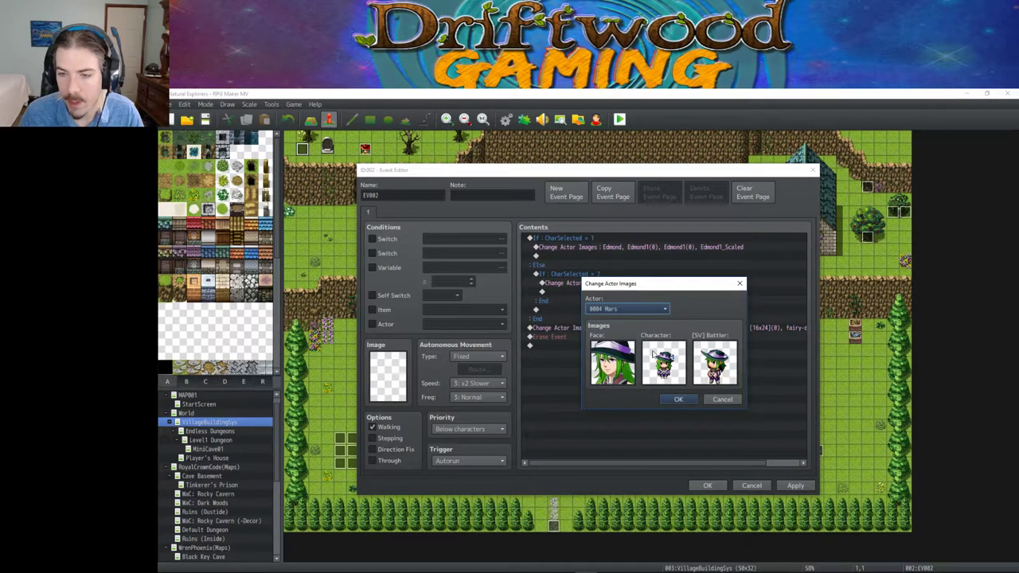
double_click(663, 362)
click(543, 337)
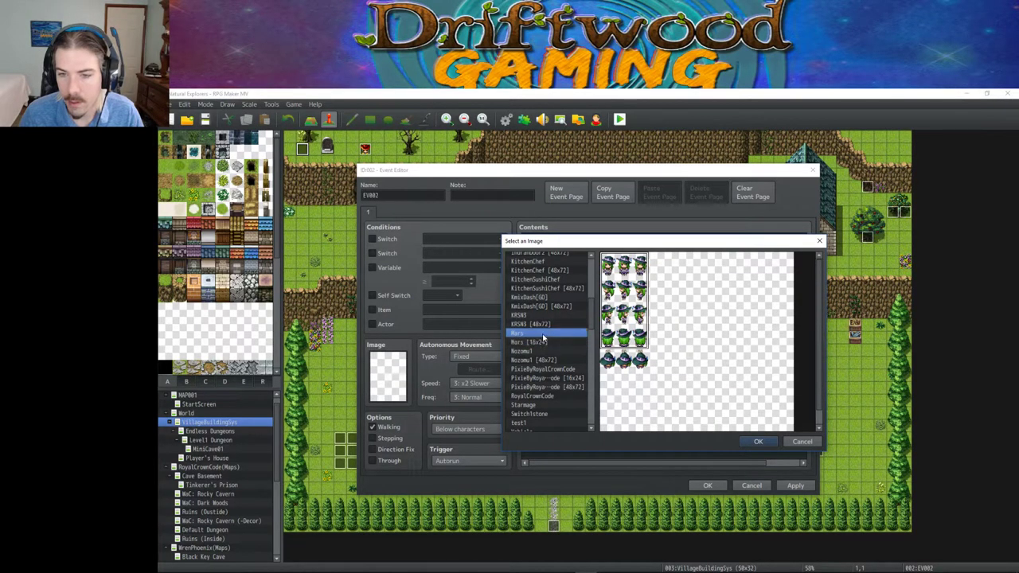
click(756, 441)
click(679, 399)
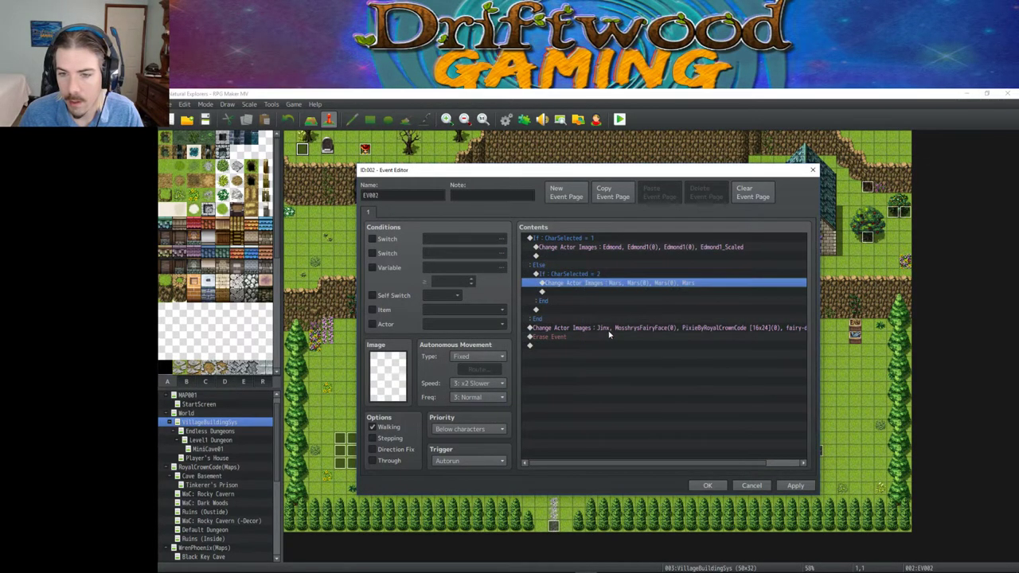
click(603, 329)
right_click(605, 329)
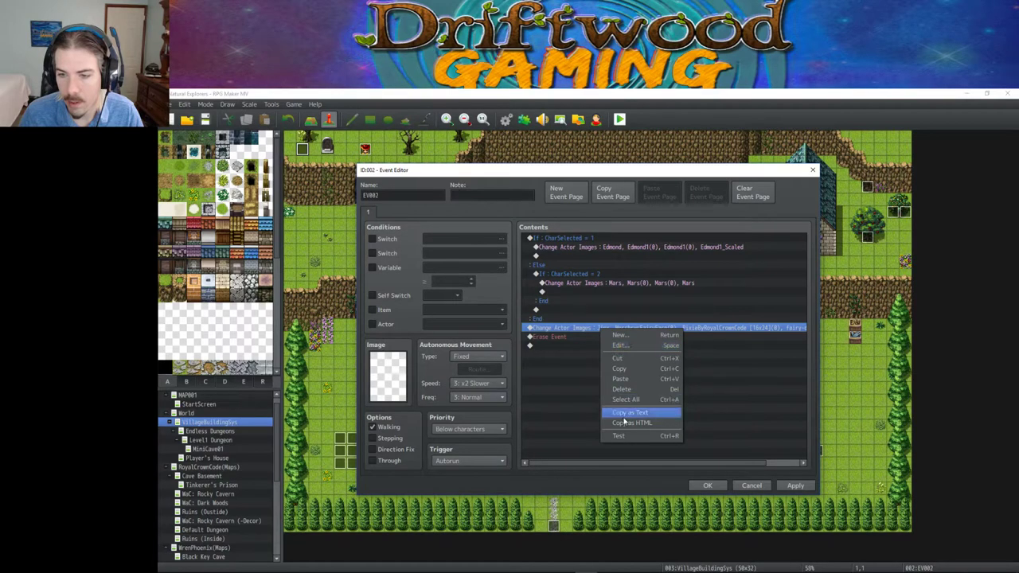
click(746, 429)
click(707, 486)
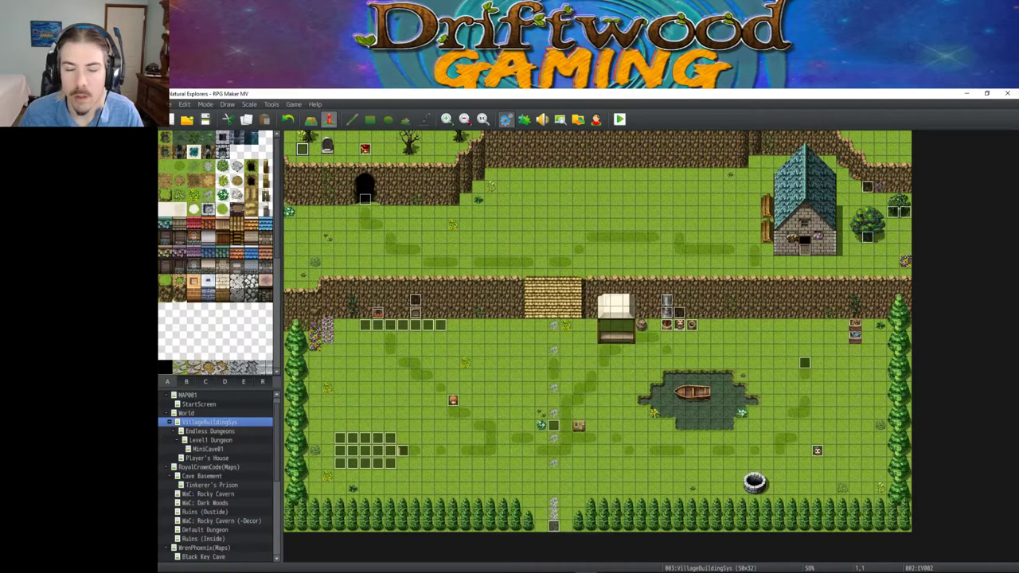
- Check which character image sheet the actor Jinx uses in the database
click(506, 119)
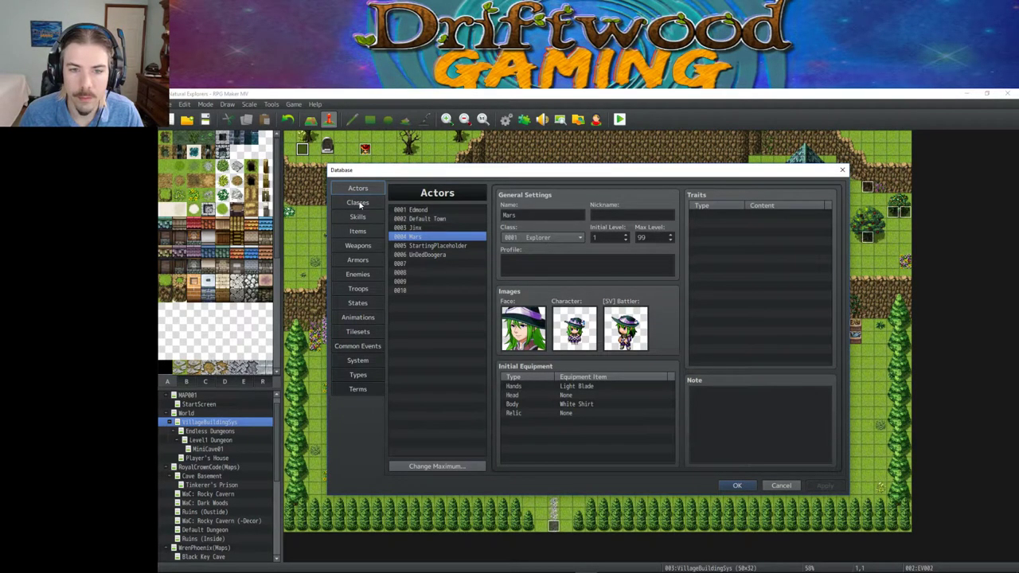
click(423, 229)
double_click(576, 334)
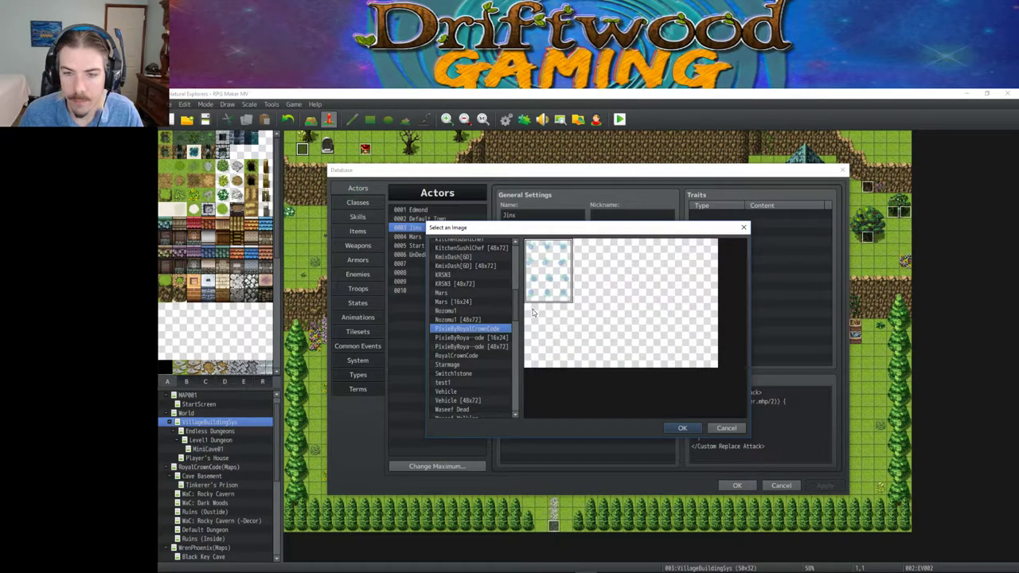
click(717, 426)
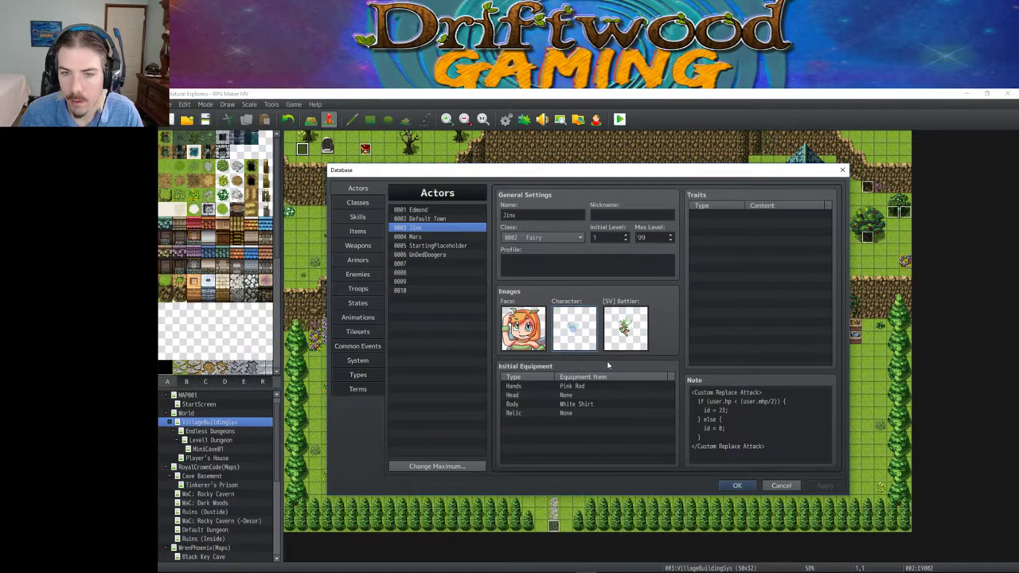
click(738, 485)
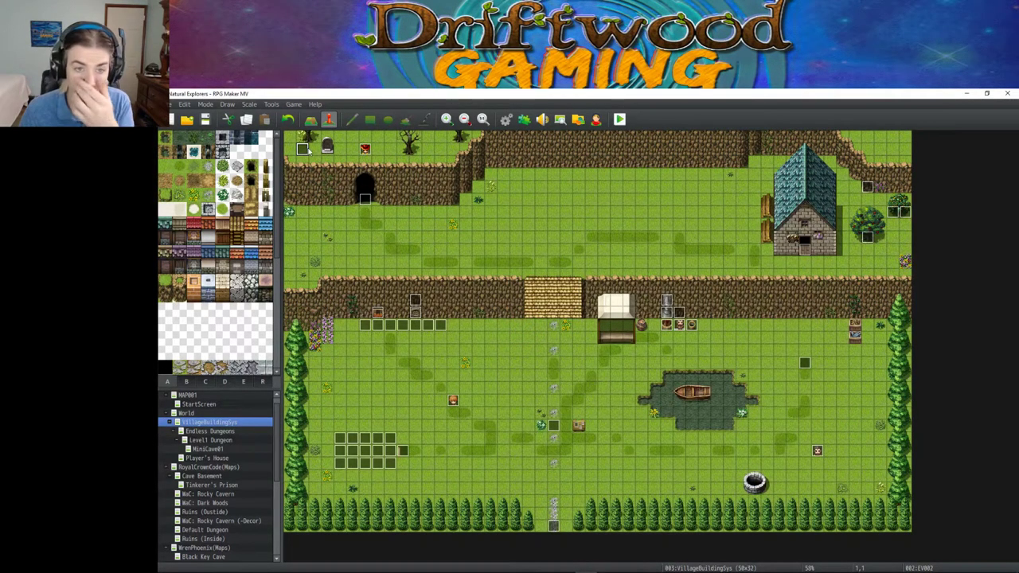
- In the EV002 event, try the PixieByRoyalCrownCode character image in Jinx's Change Actor Images command
double_click(305, 150)
click(648, 328)
right_click(648, 329)
click(669, 336)
double_click(660, 348)
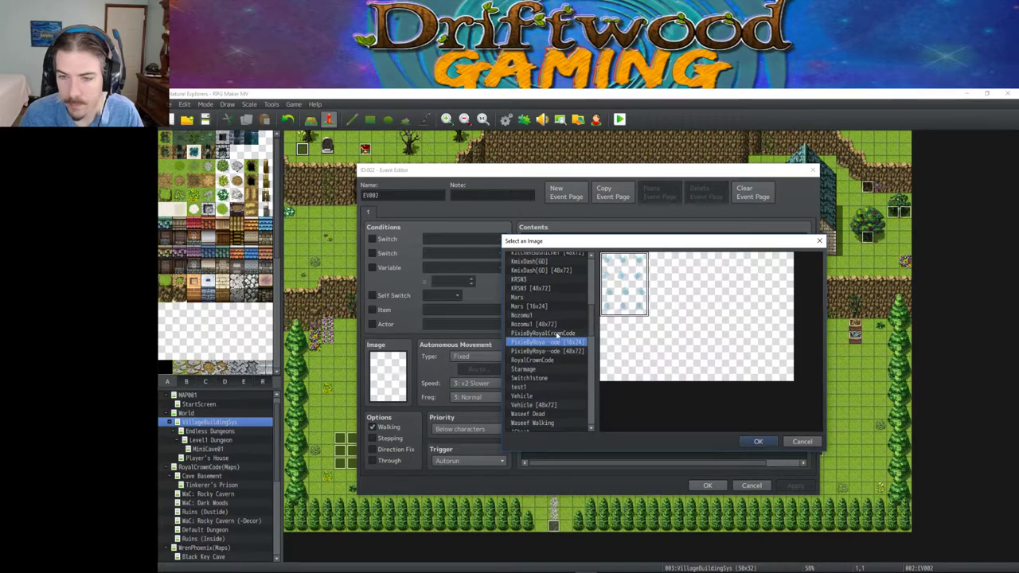
click(756, 441)
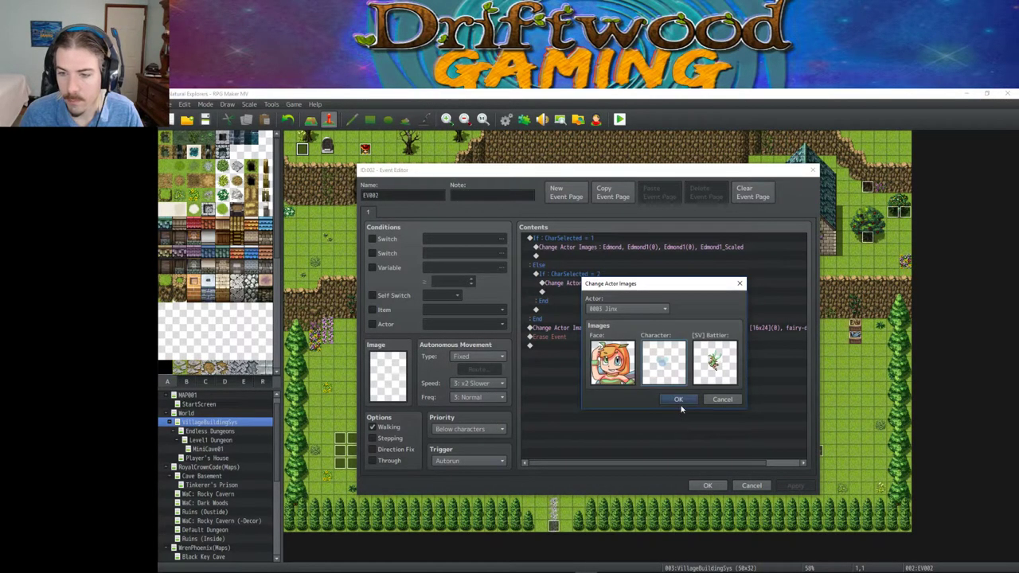
- Set Jinx's character image in the command to PixieByRoyalCrownCode [16x24] and accept the EV002 event
double_click(663, 359)
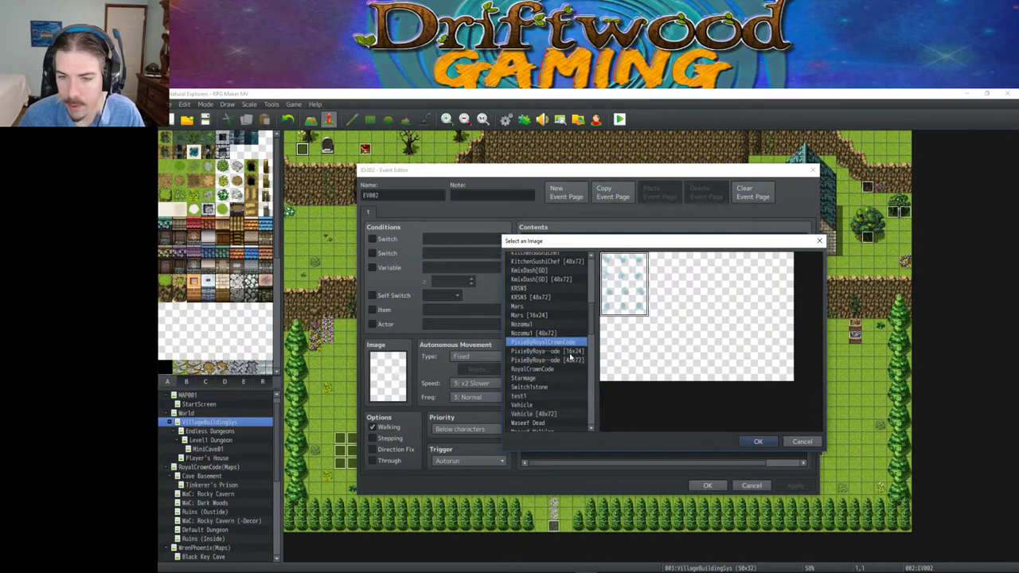
click(570, 353)
click(758, 441)
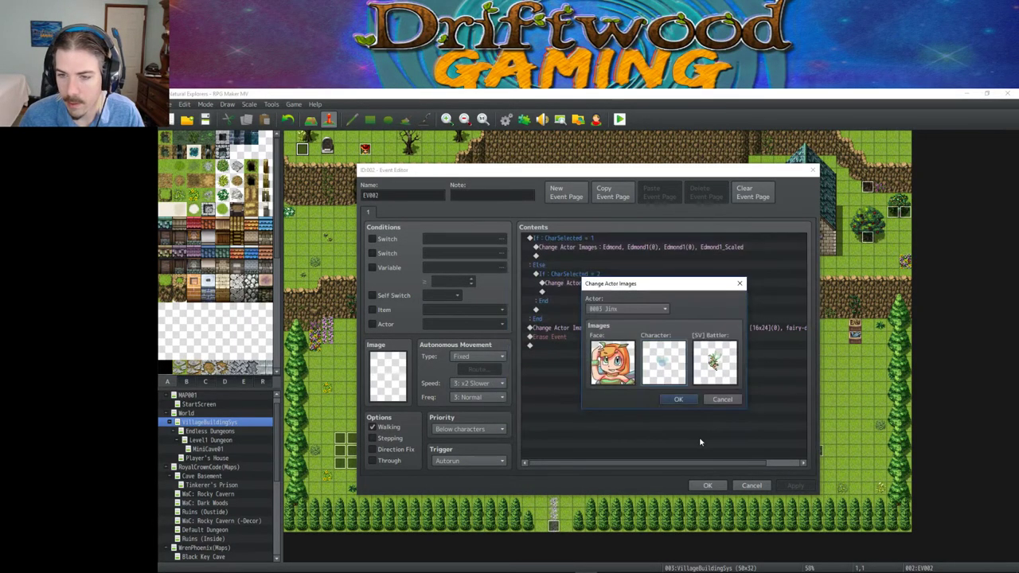
click(679, 399)
click(714, 485)
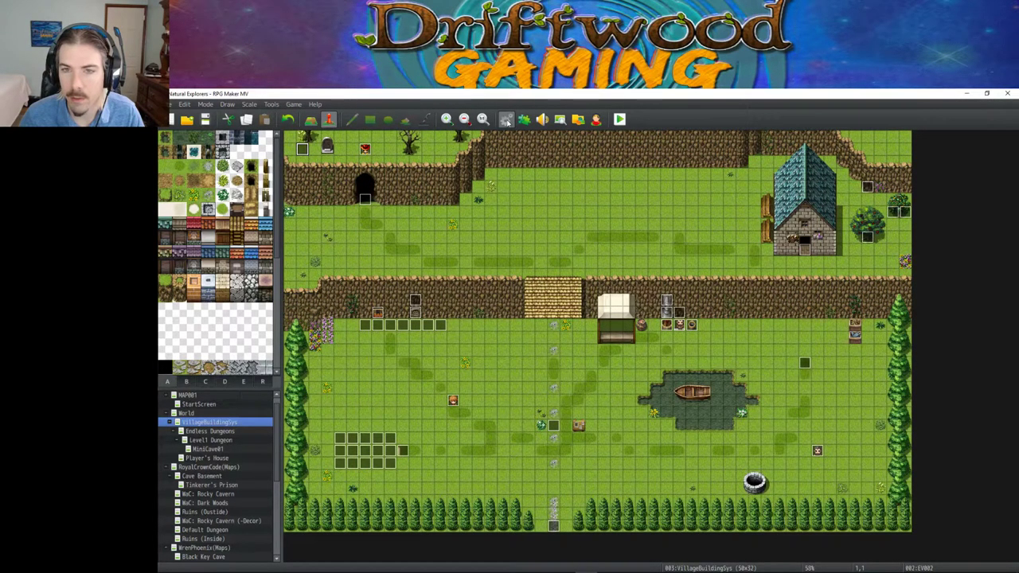
- In the actor database, set Jinx's character image to PixieByRoyalCrownCode [16x24] and accept the change
click(506, 120)
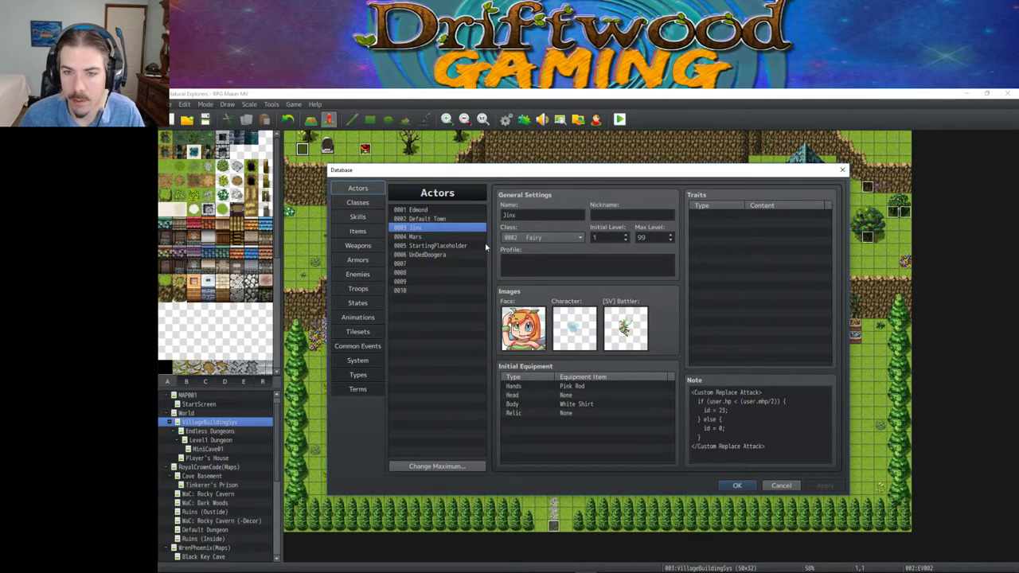
double_click(575, 327)
click(504, 337)
click(681, 429)
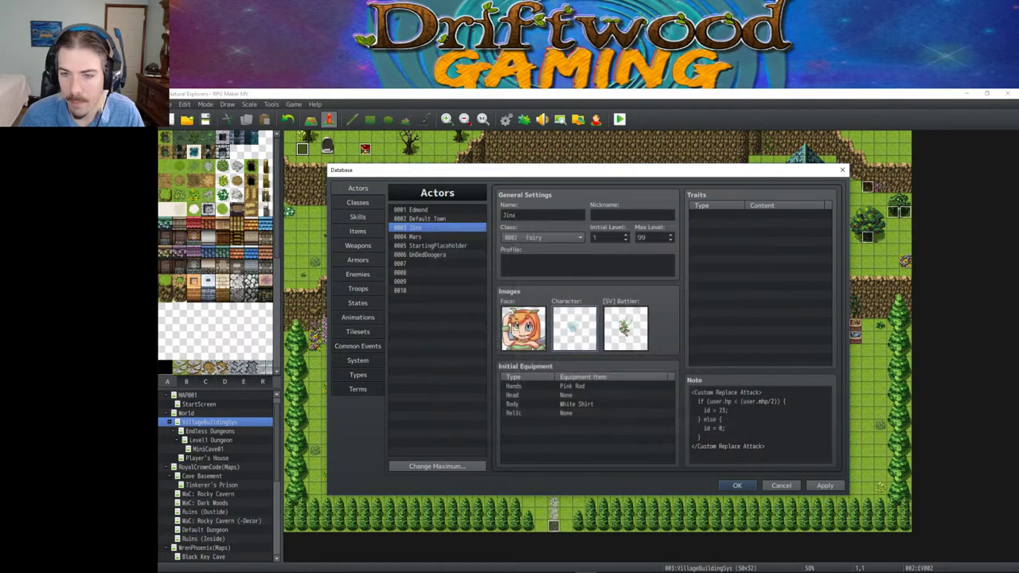
click(737, 485)
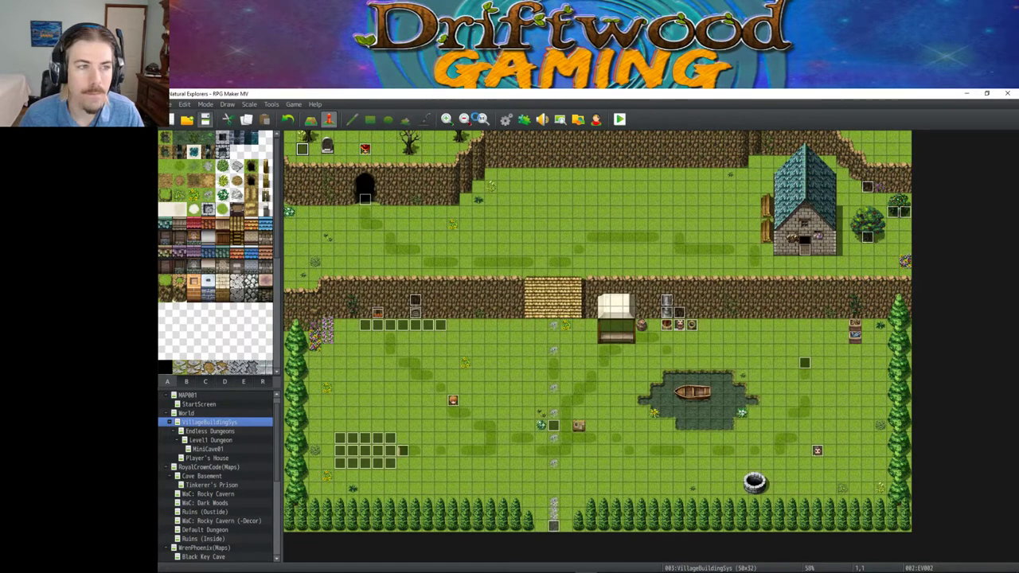
- Playtest the project, starting a new game as Boy with the default character name
click(620, 120)
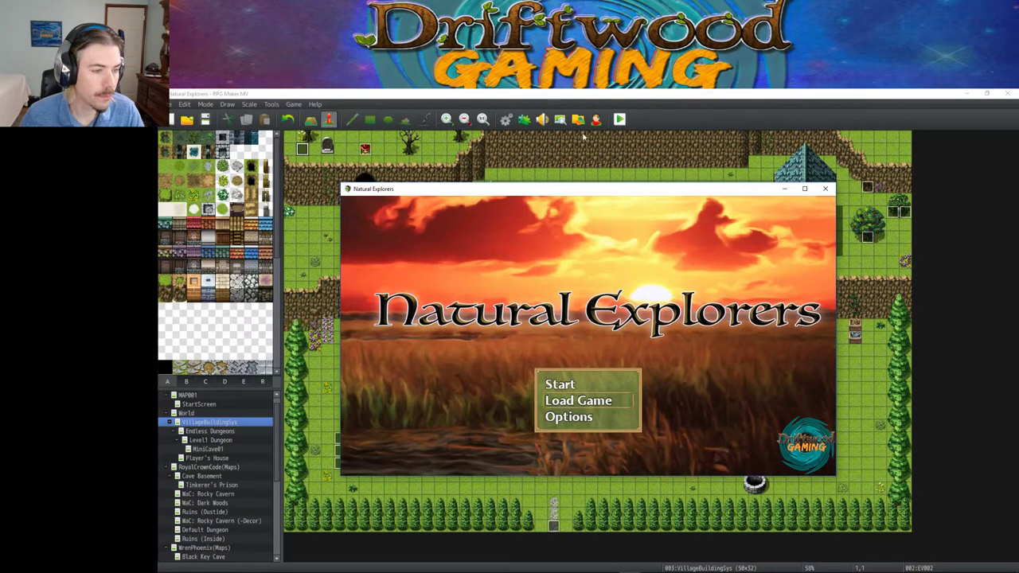
click(568, 389)
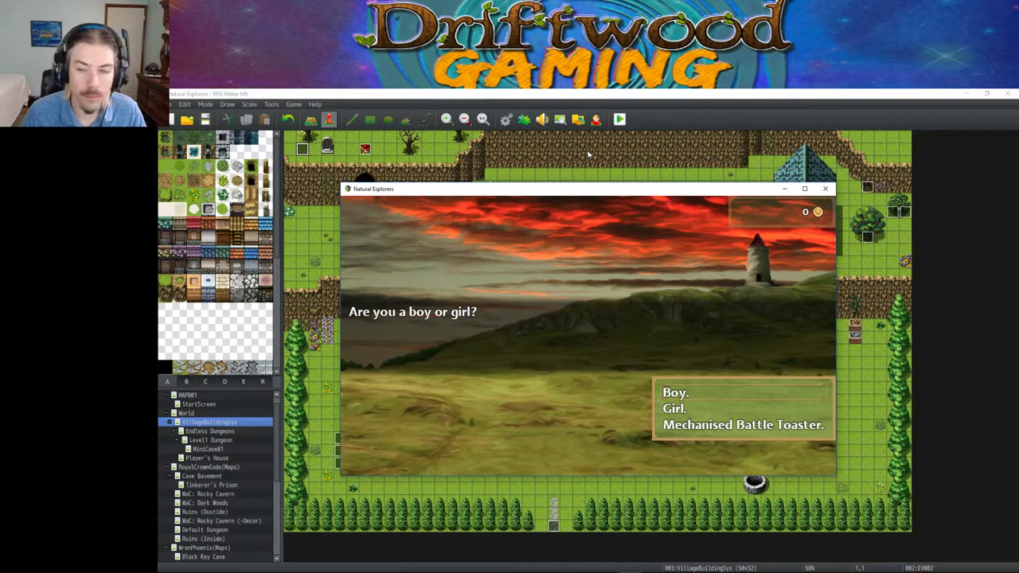
key(Return)
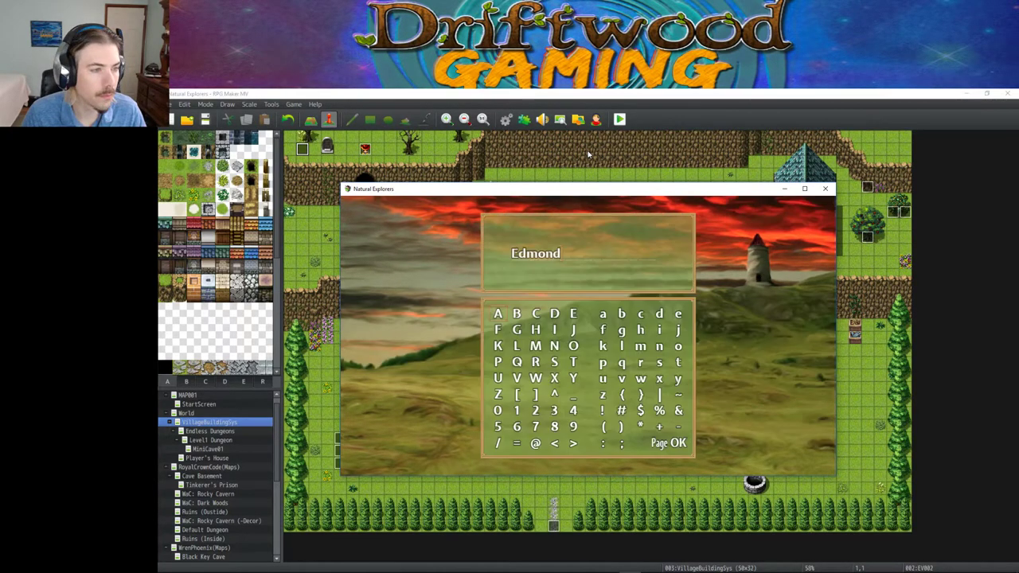
key(Return)
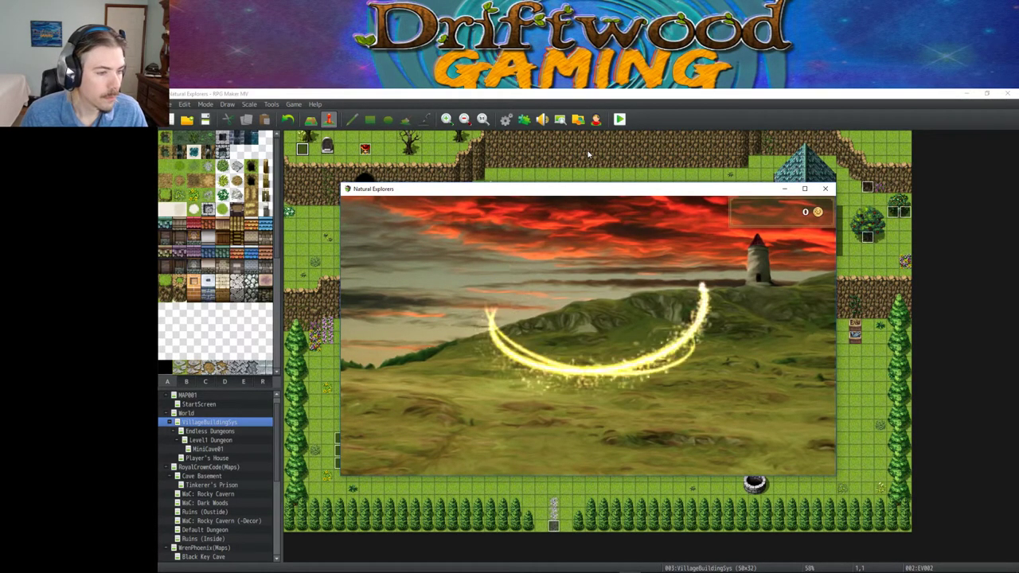
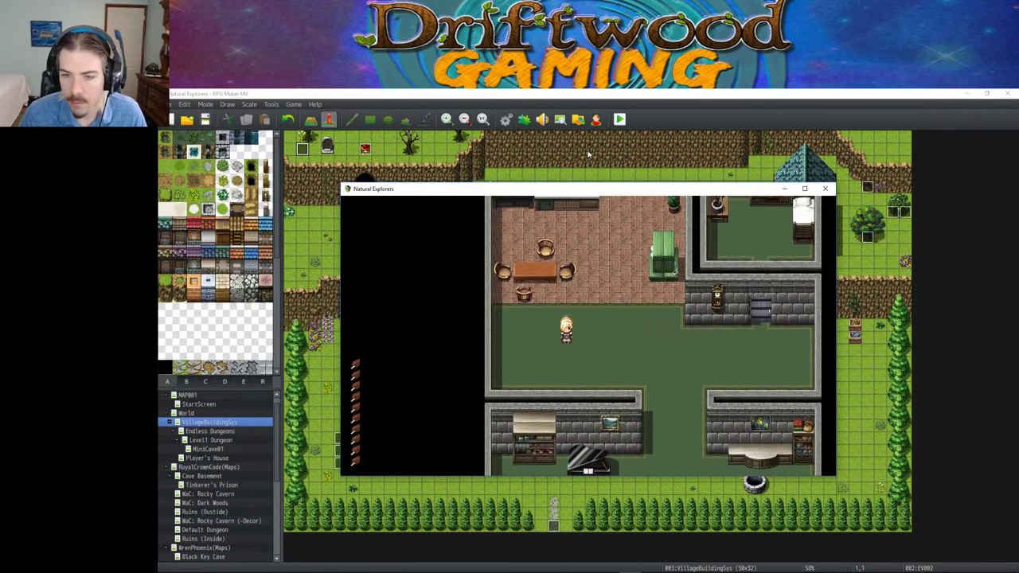
- Check the party in the game menu, and walk Edmond around the house to examine Jinx's sprite size behind him
key(Escape)
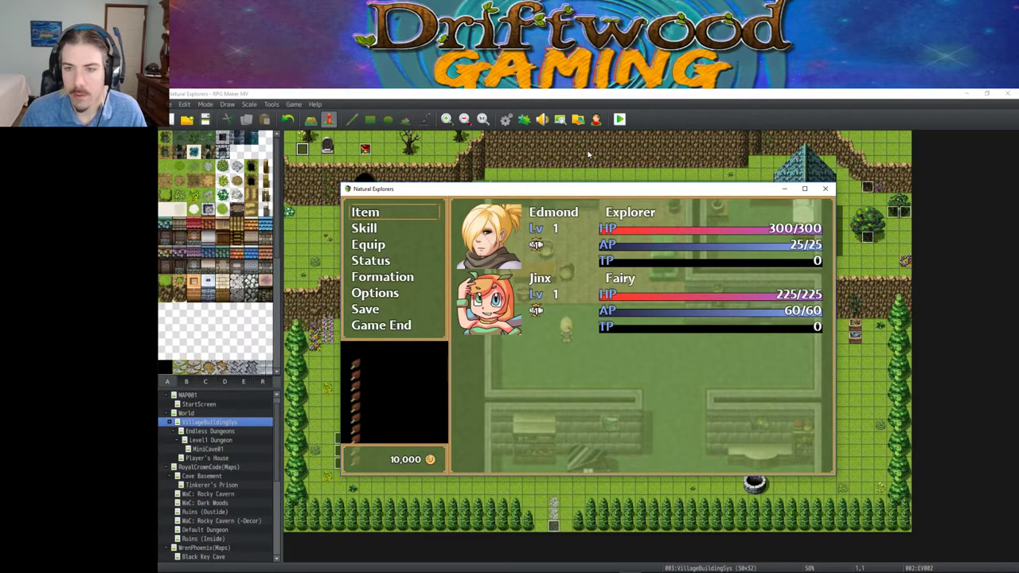
key(Escape)
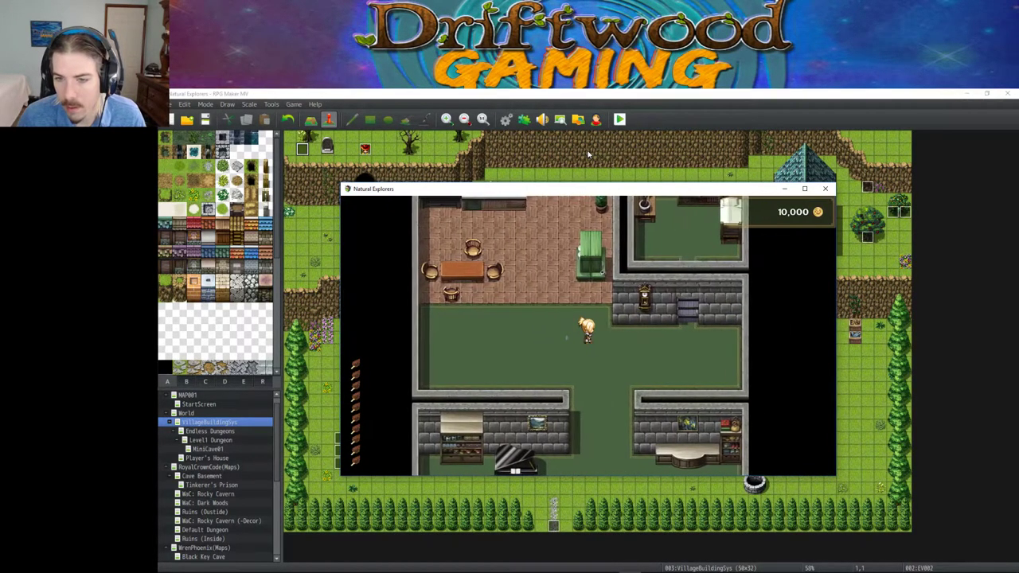
key(Down)
key(Up)
key(Left)
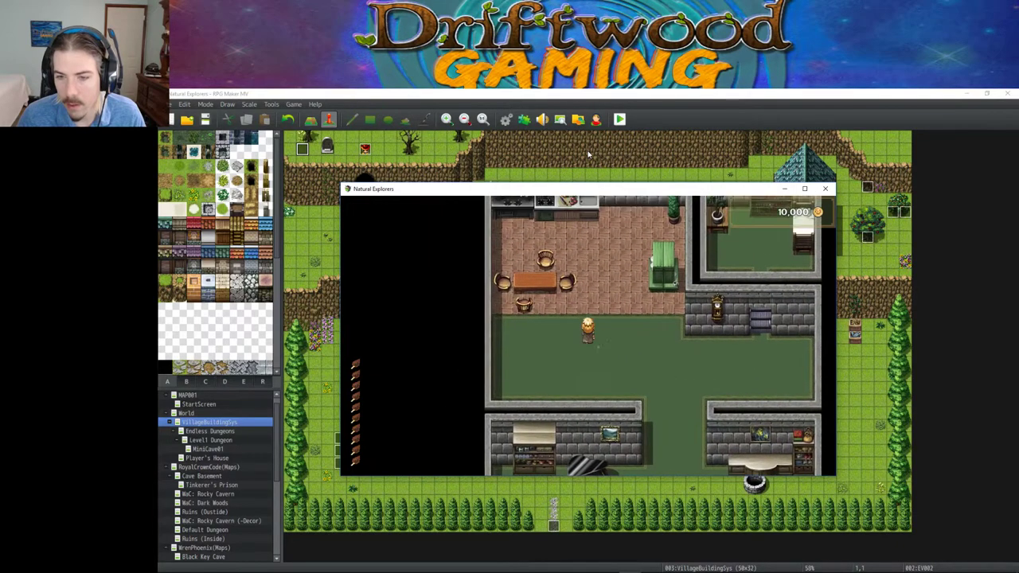
key(Right)
key(Down)
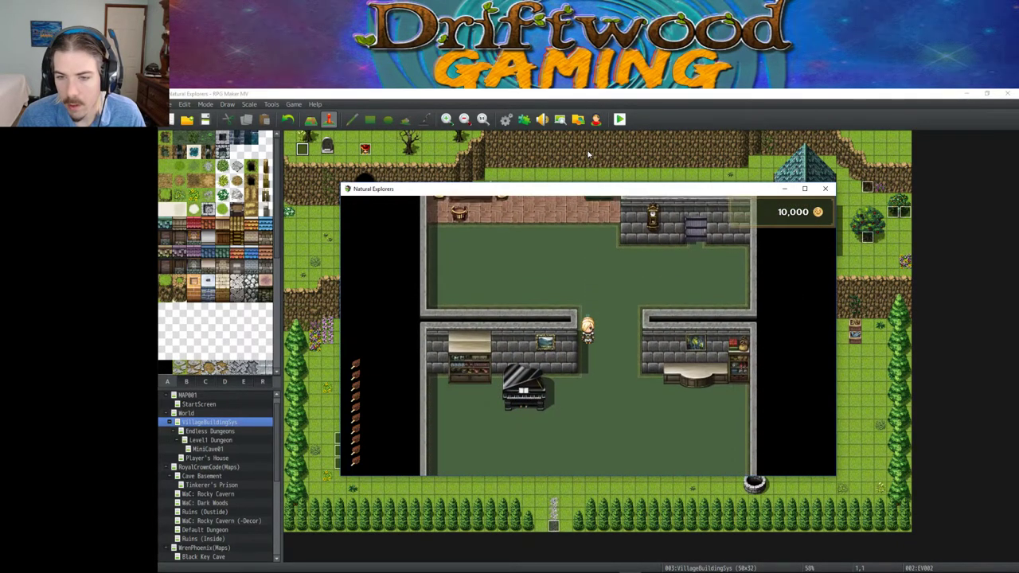
key(Down)
key(Left)
key(Up)
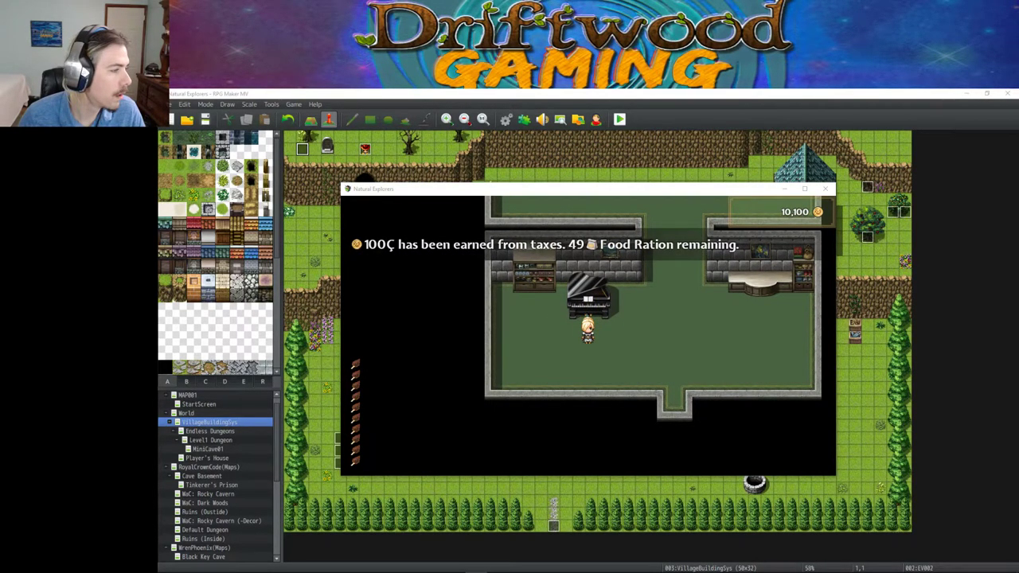
drag(716, 379, 650, 348)
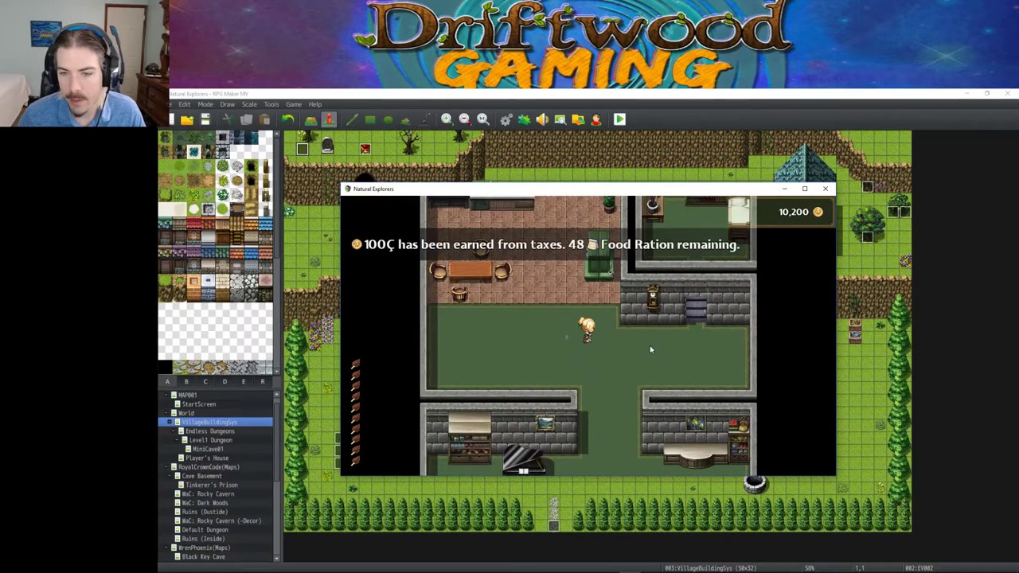
- Walk Edmond around the house to compare Jinx's sprite size with his, and end the playtest
key(Left)
key(Up)
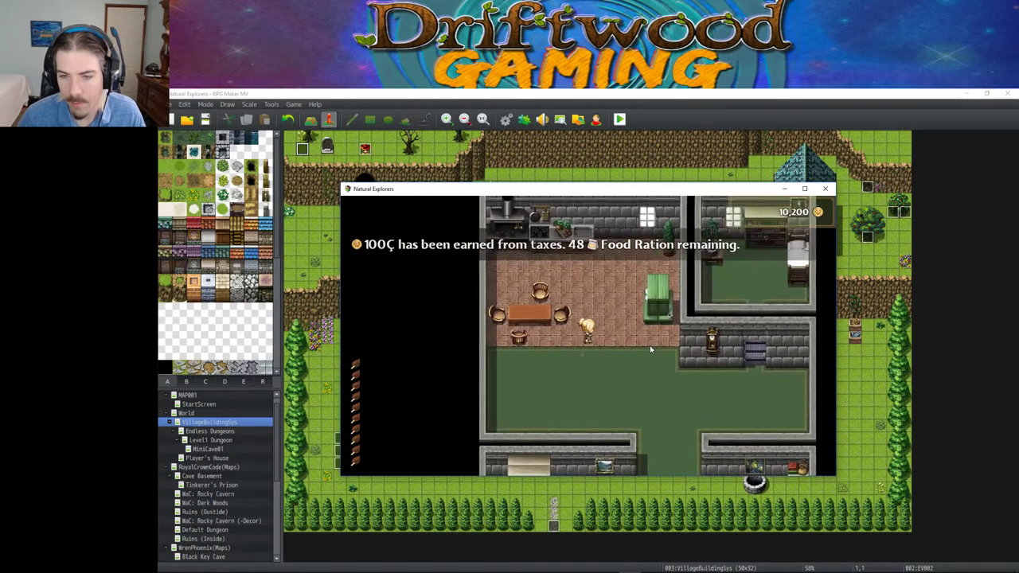
key(Down)
key(Right)
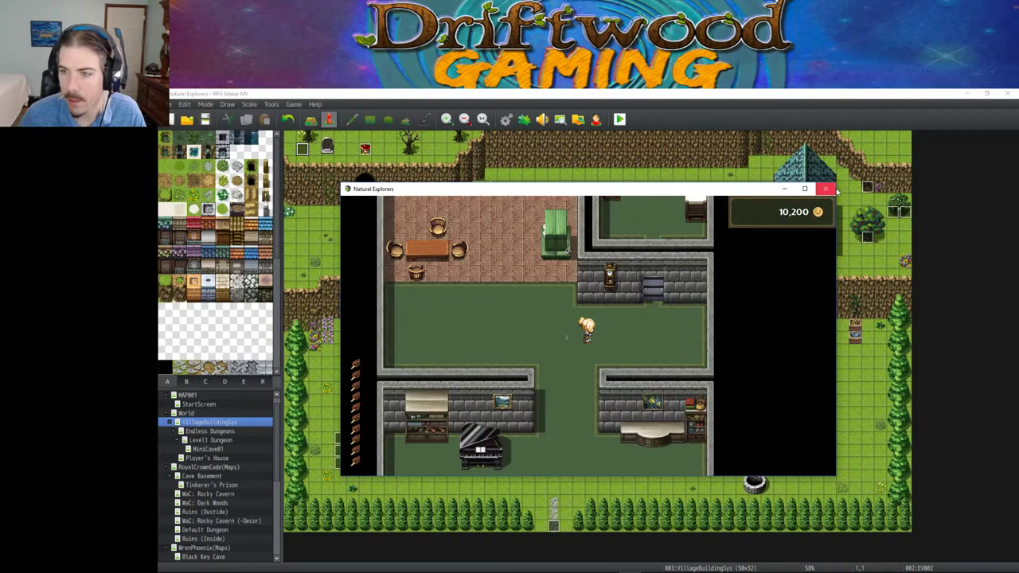
click(832, 190)
- Reselect Jinx's character image in the actor database and accept the change
click(506, 120)
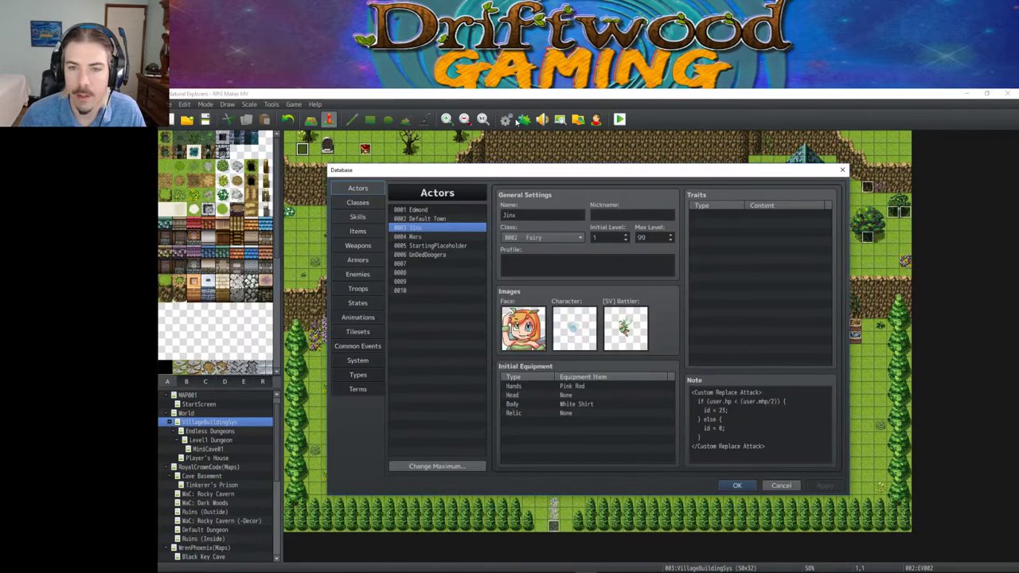
double_click(574, 331)
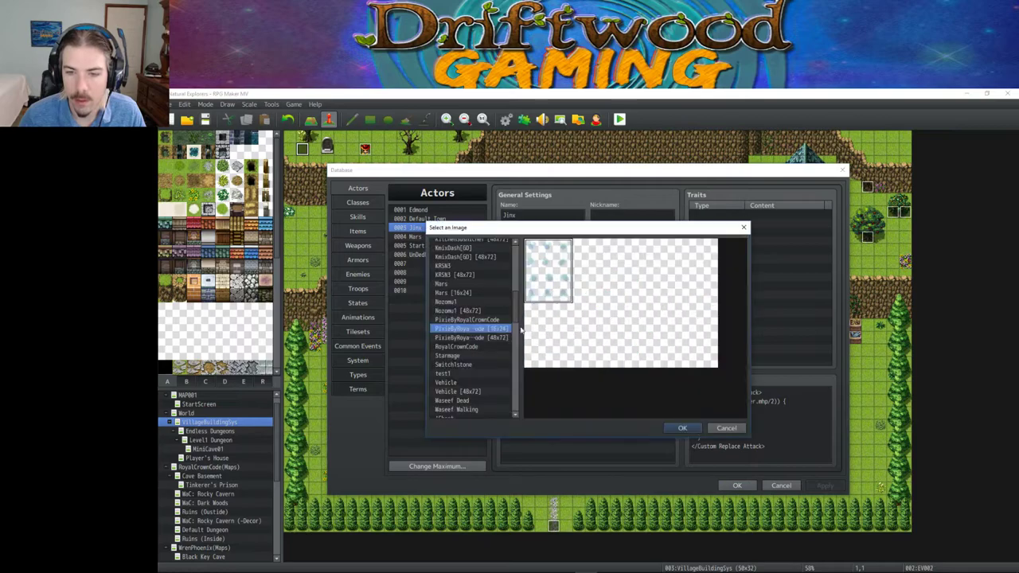
click(677, 421)
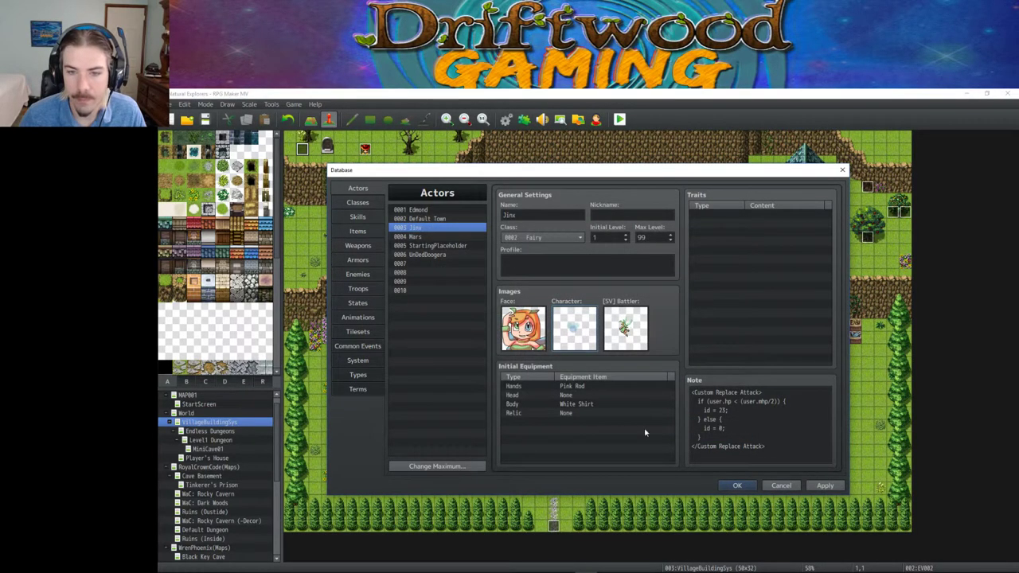
click(737, 485)
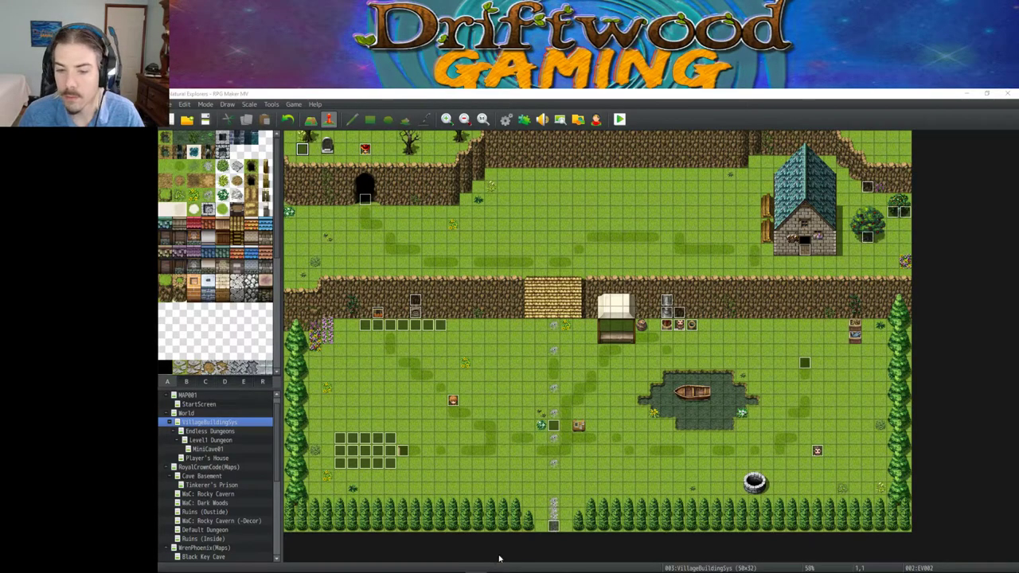
- Save the project and playtest it, starting a new game as Boy with the default character name and dismissing Jinx's introduction
click(205, 120)
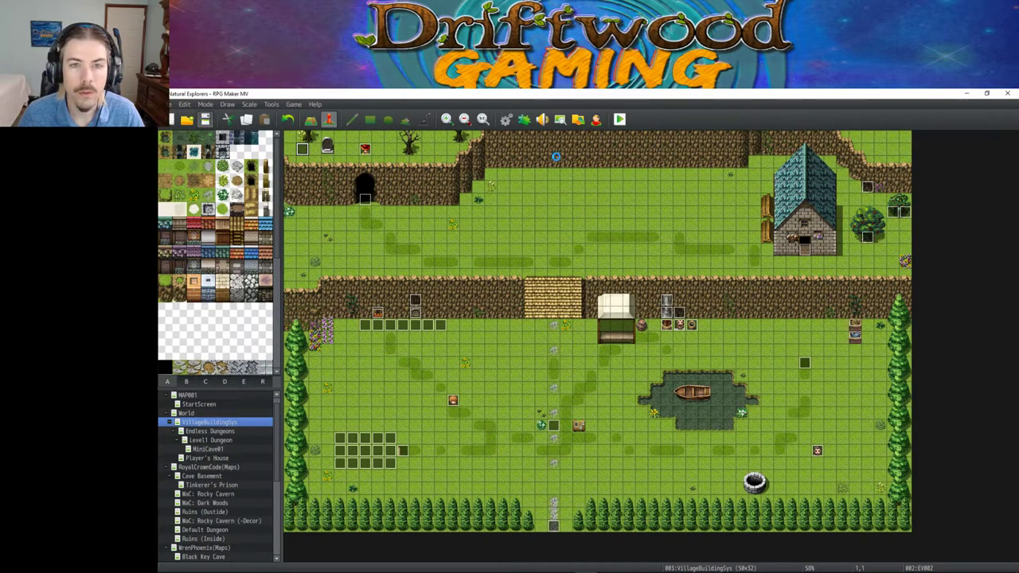
click(616, 121)
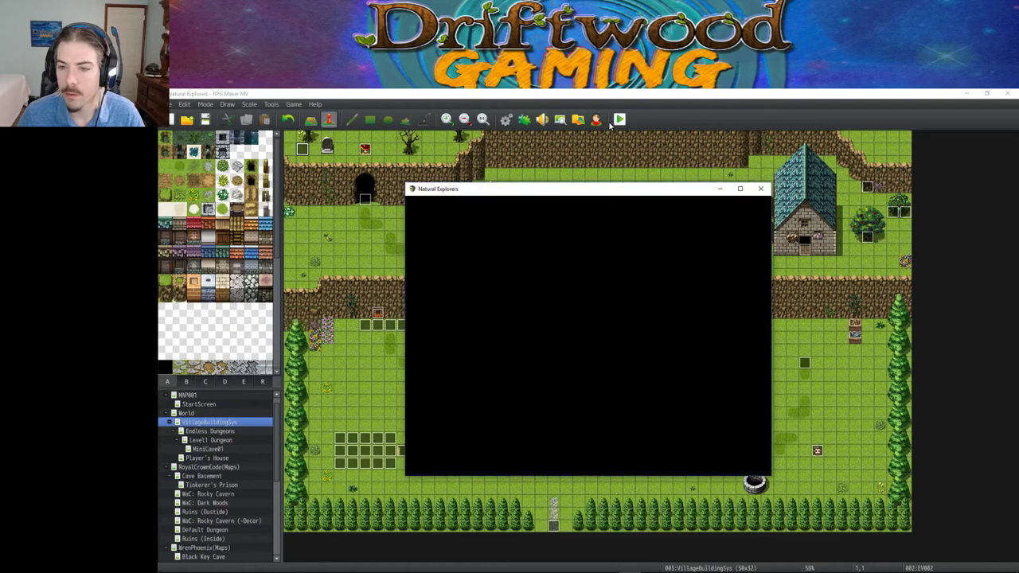
key(Return)
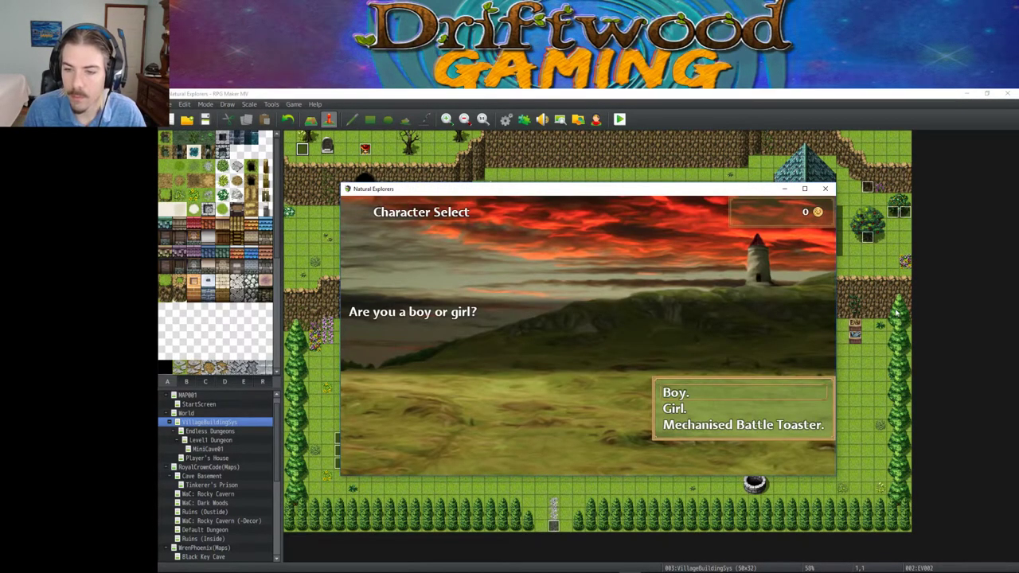
key(Return)
key(Return)
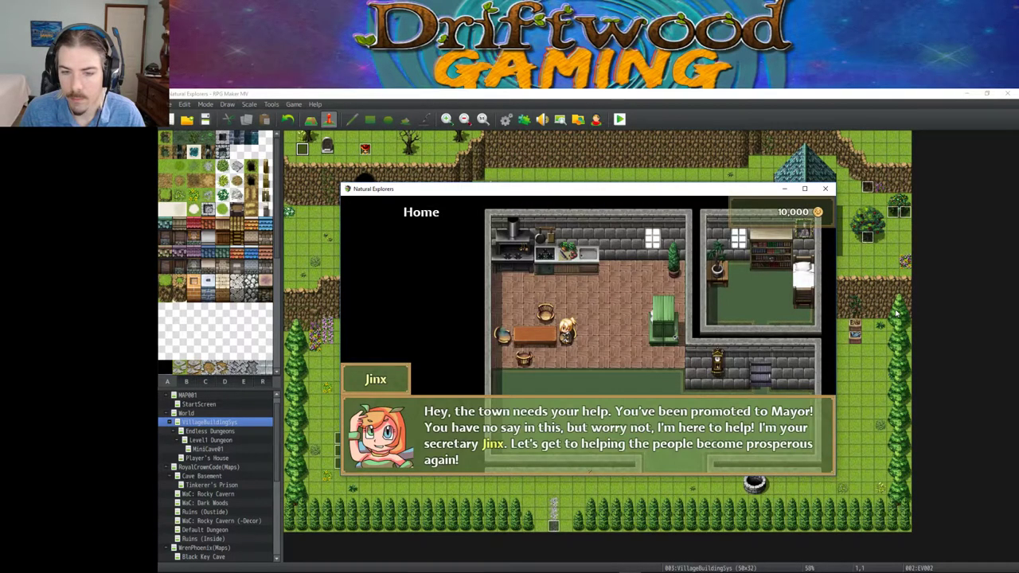
key(Return)
- Walk Edmond through the house and out into the village to examine Jinx's sprite, and end the playtest
key(Down)
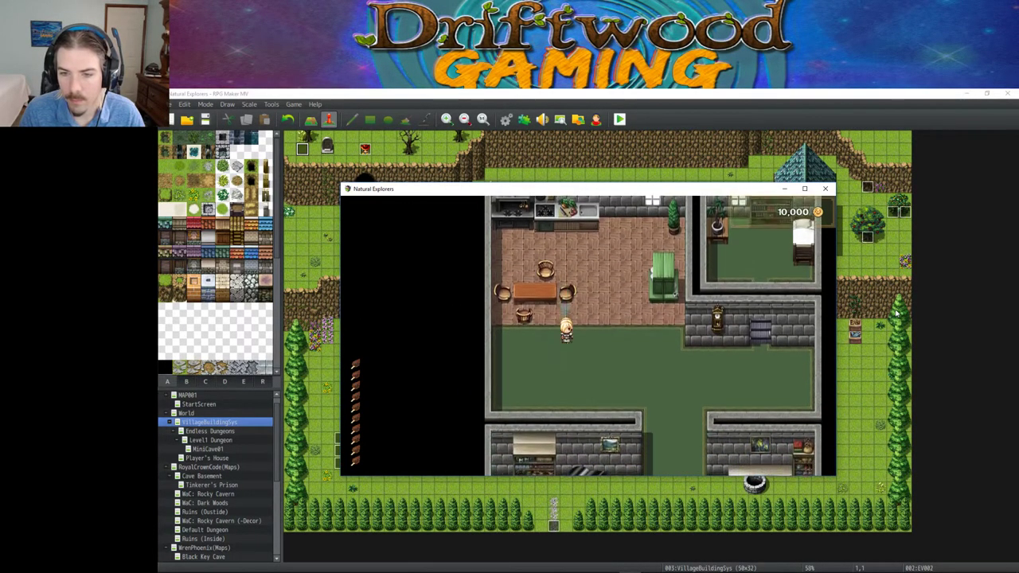
key(Down)
key(Right)
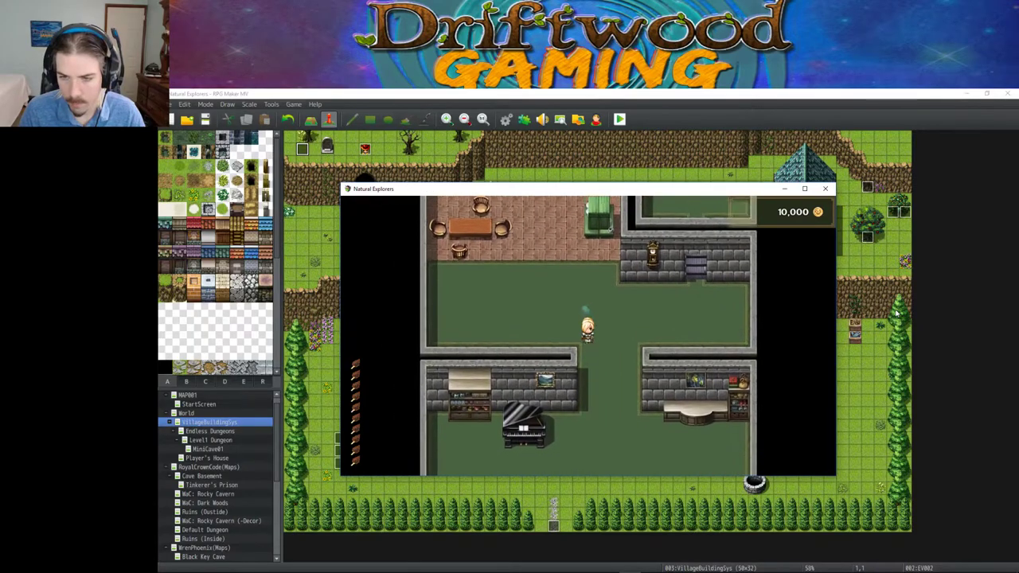
key(Down)
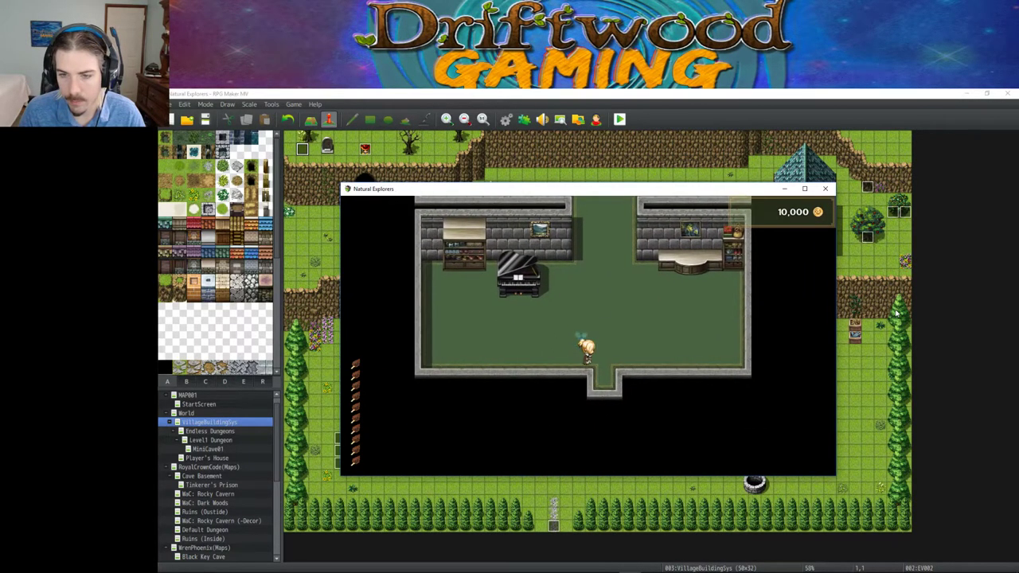
key(Left)
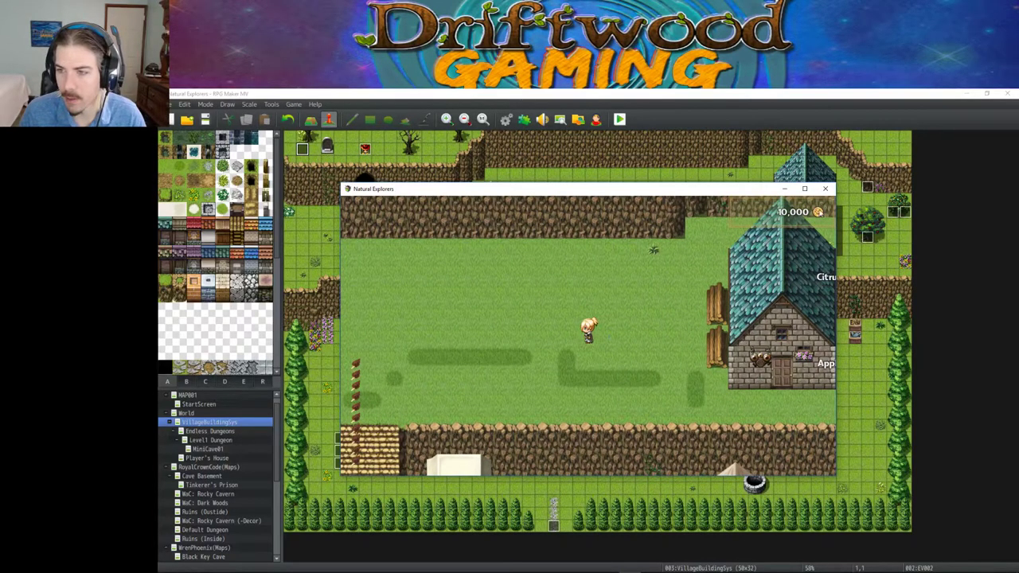
click(825, 189)
- In the village's EV002 event, set Jinx's character image to PixieByRoyalCrownCode in the Change Actor Images command and apply the change
double_click(301, 148)
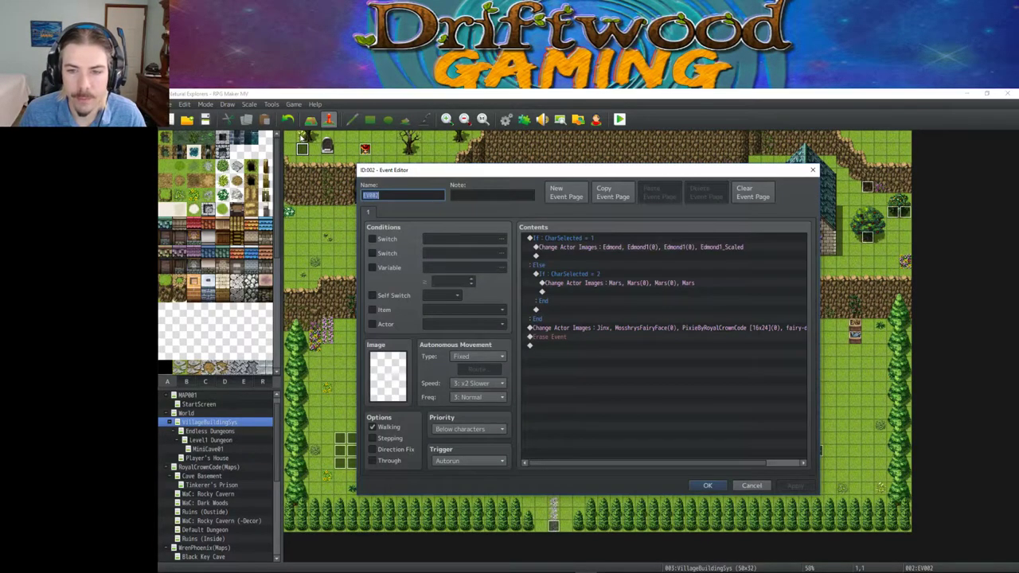
click(584, 330)
right_click(587, 329)
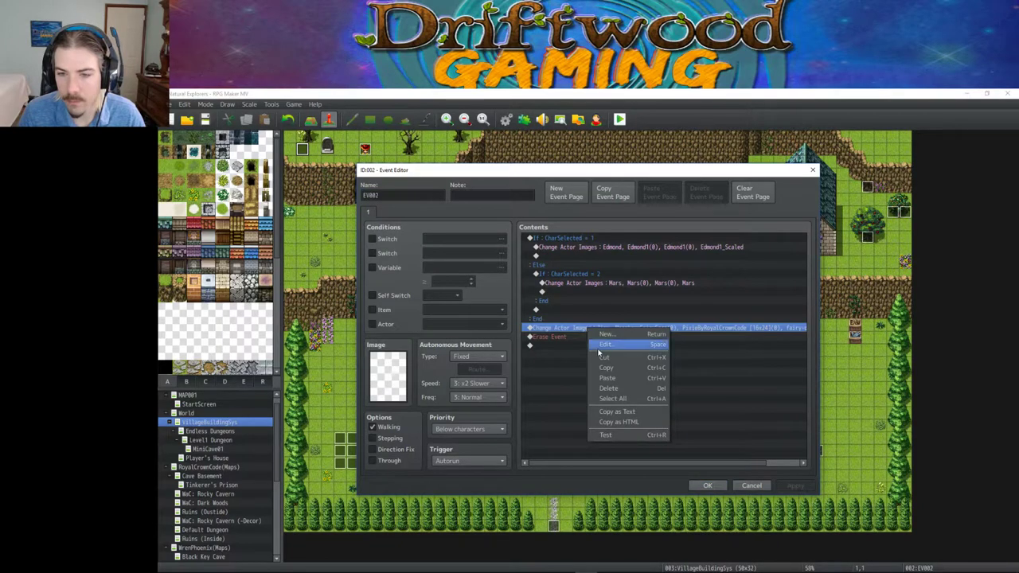
click(602, 345)
double_click(664, 363)
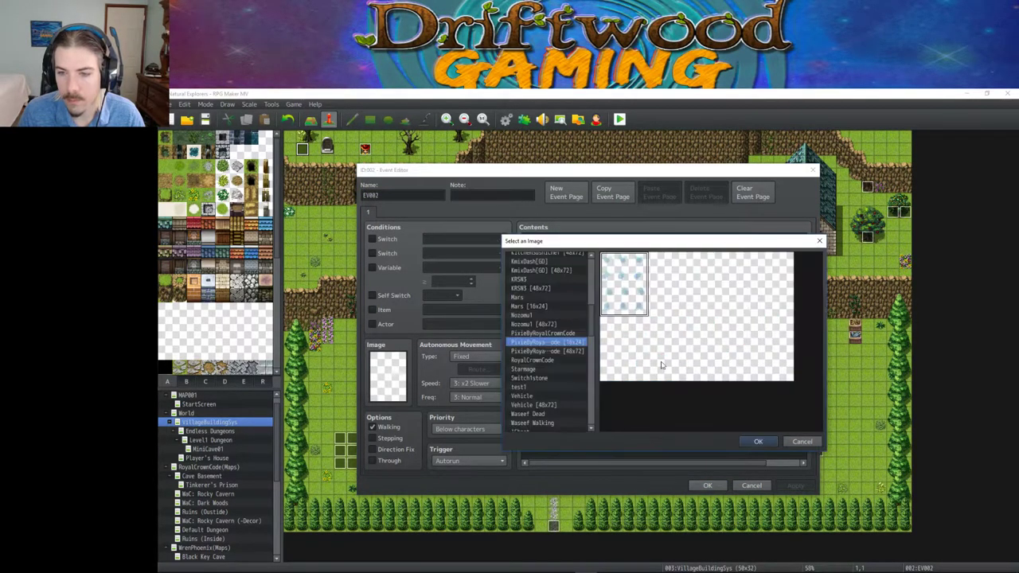
click(562, 333)
click(758, 441)
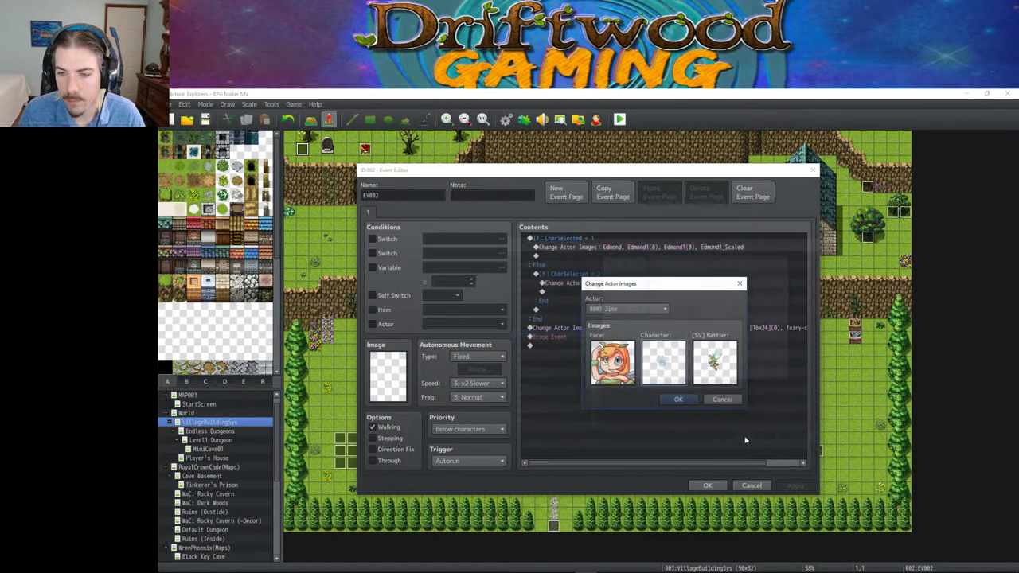
click(677, 400)
click(797, 484)
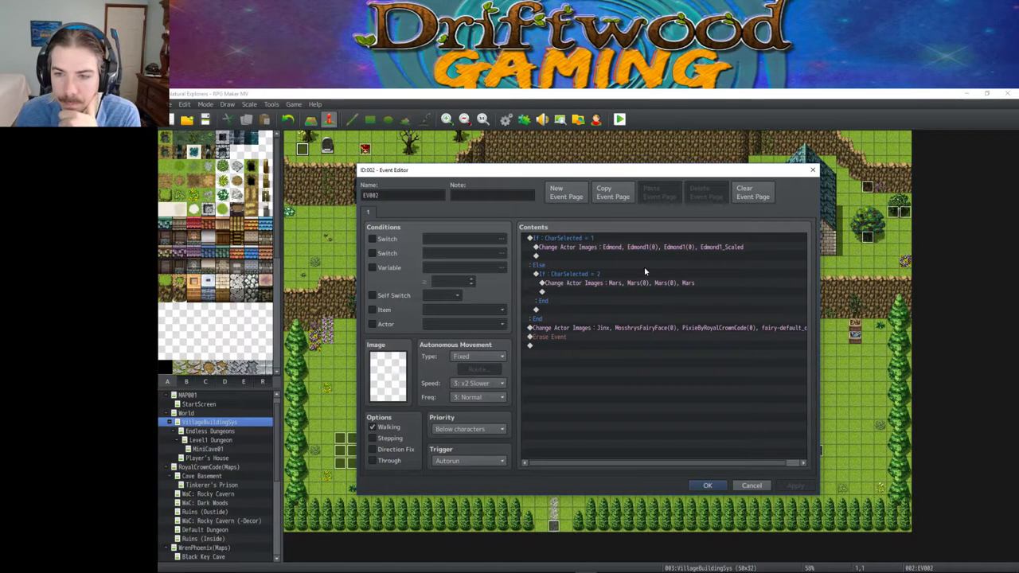
- Review the Change Actor Images commands for Edmond and Mars in EV002, checking Edmond's face image, and accept the event
click(617, 247)
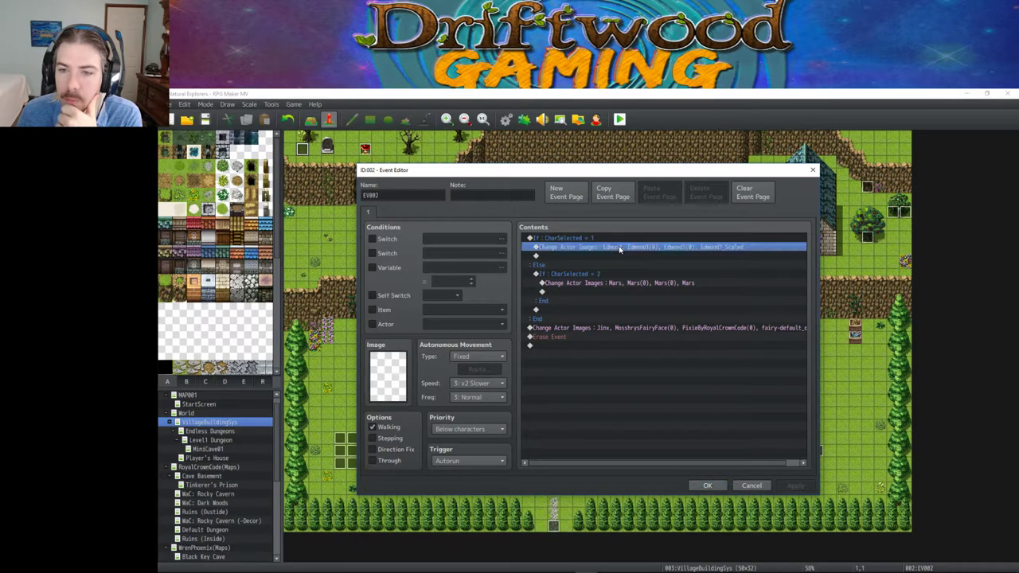
right_click(618, 247)
click(637, 252)
double_click(608, 367)
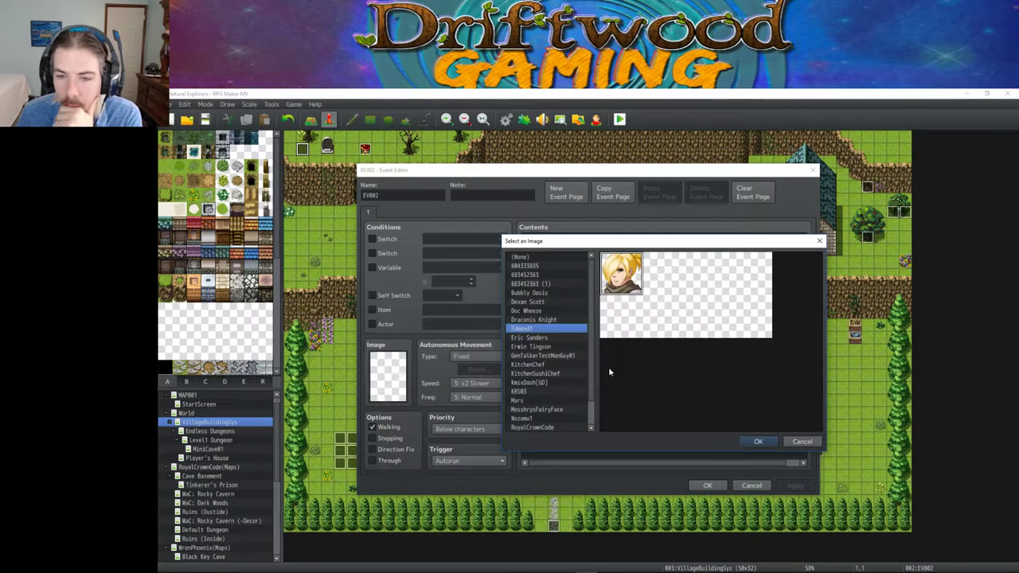
click(803, 442)
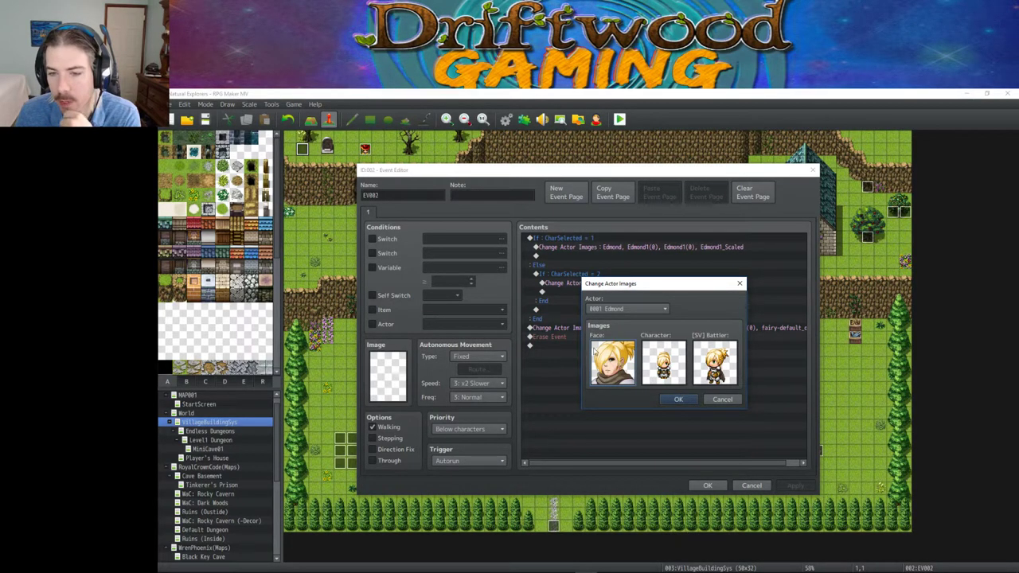
click(676, 399)
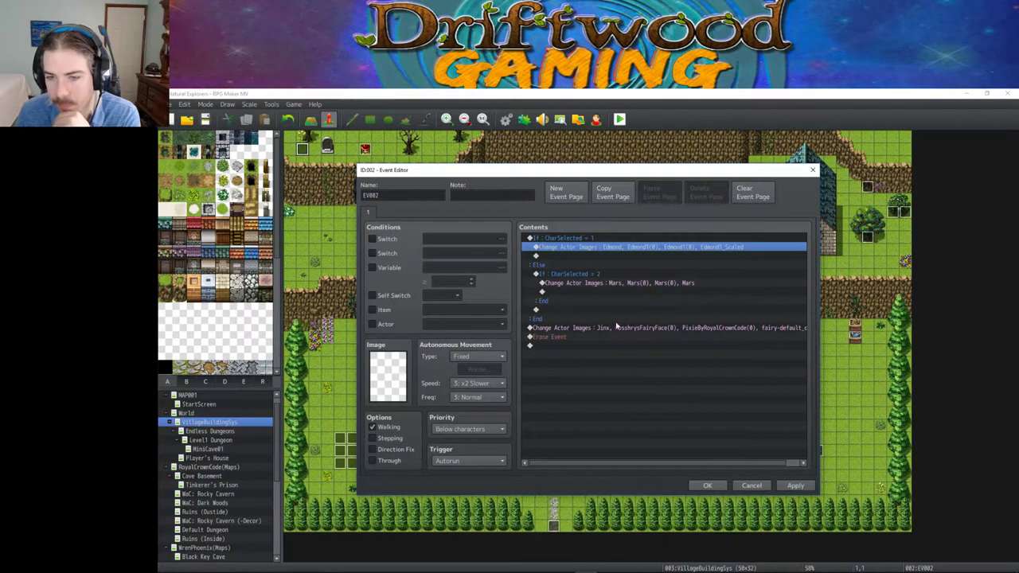
click(600, 283)
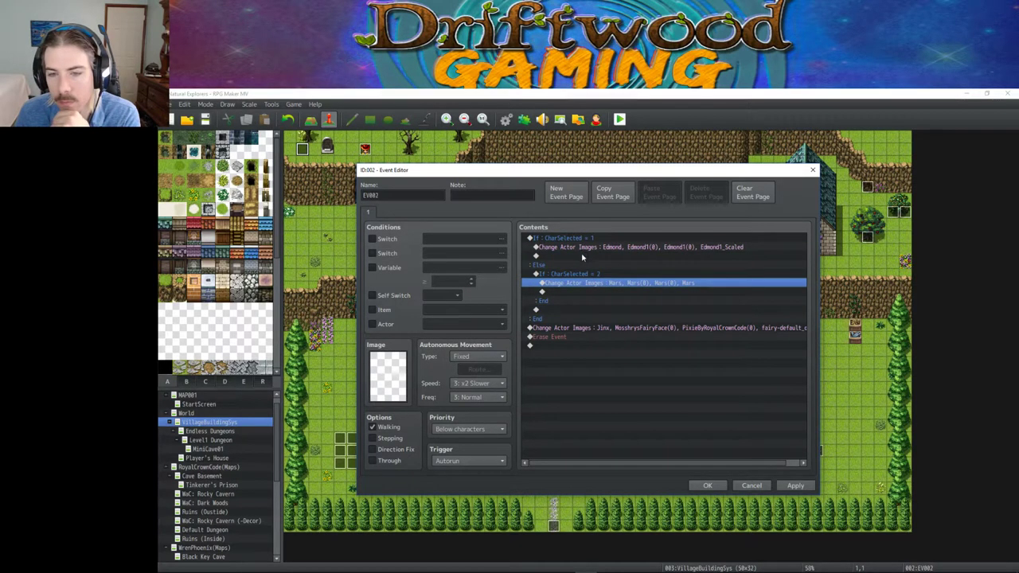
click(584, 248)
click(598, 283)
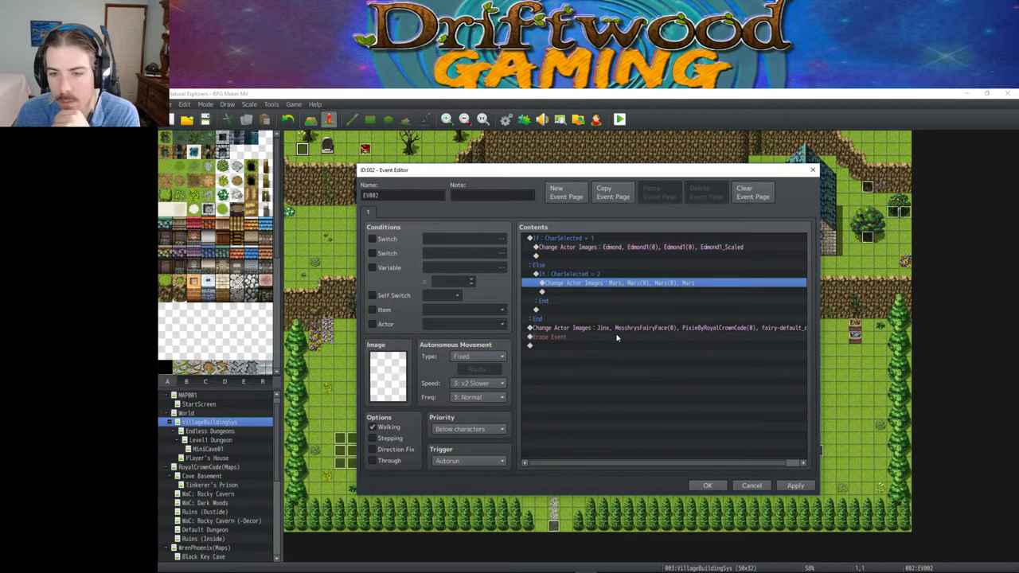
click(707, 484)
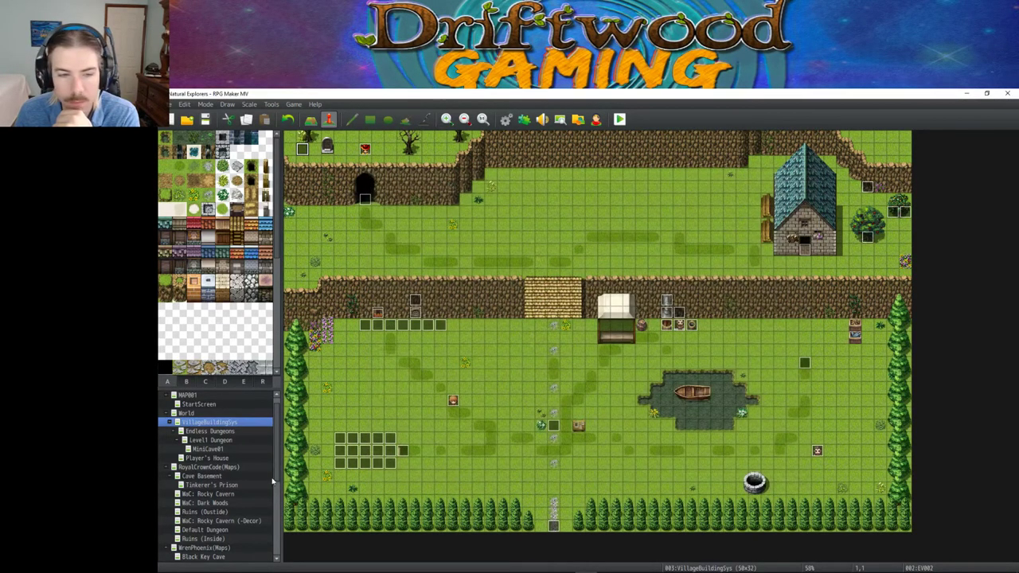
- Inspect the Dungeon Initializer event on the Endless Dungeons map and save the project
click(212, 431)
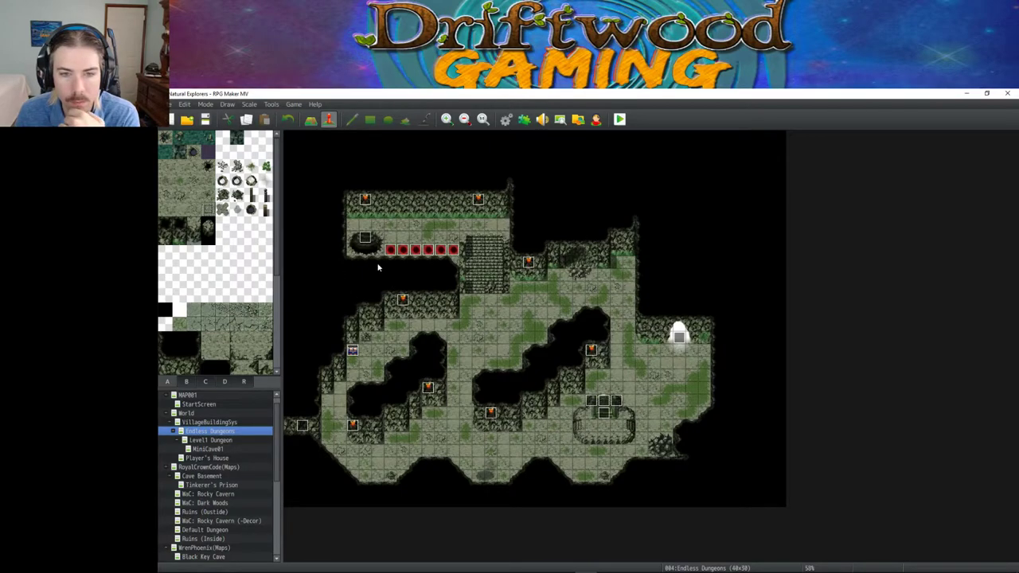
double_click(302, 426)
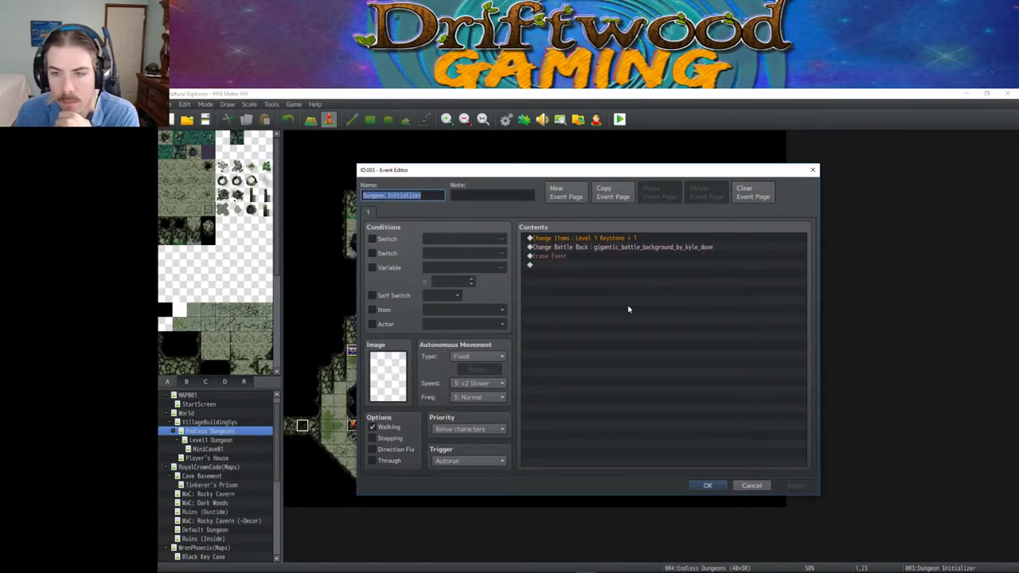
click(706, 487)
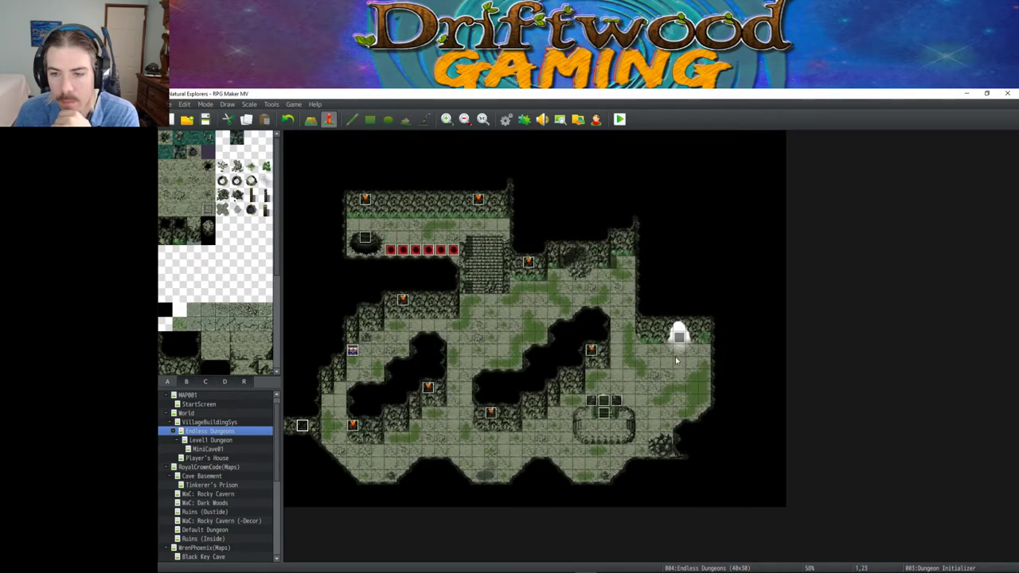
click(205, 119)
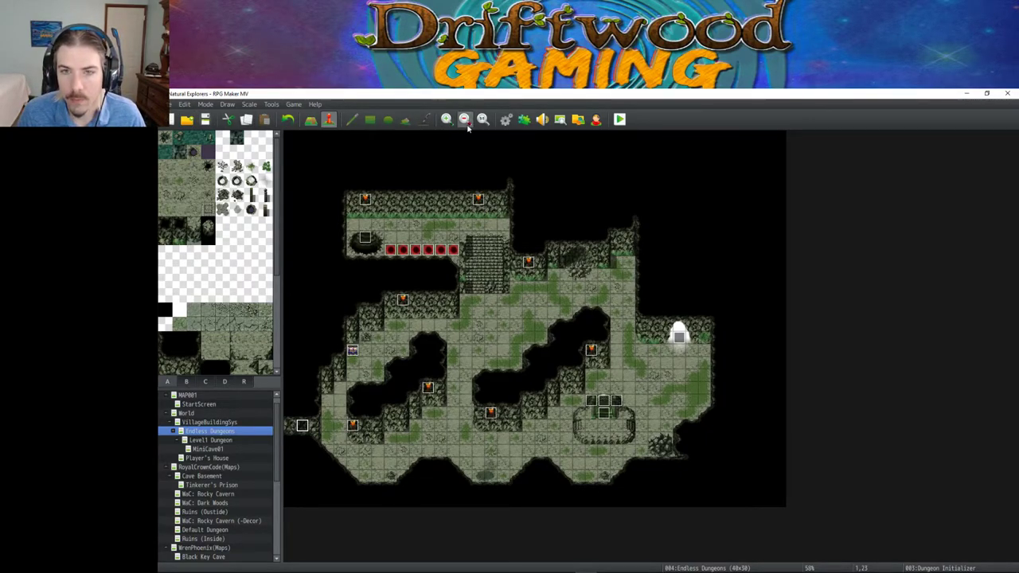
- Open the database and review the actor entries from Edmond through UnDedDoogera
click(505, 119)
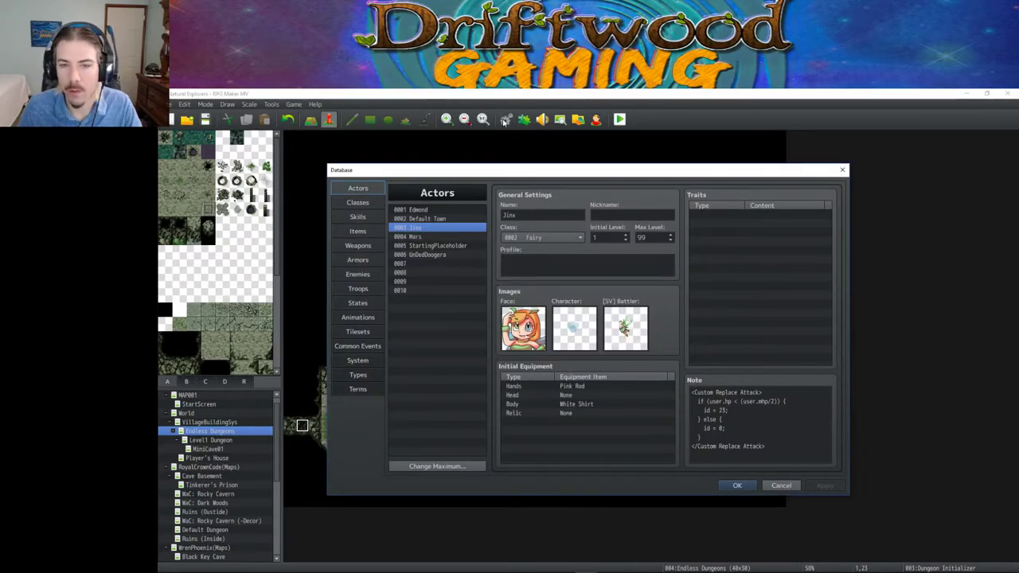
click(428, 210)
click(431, 218)
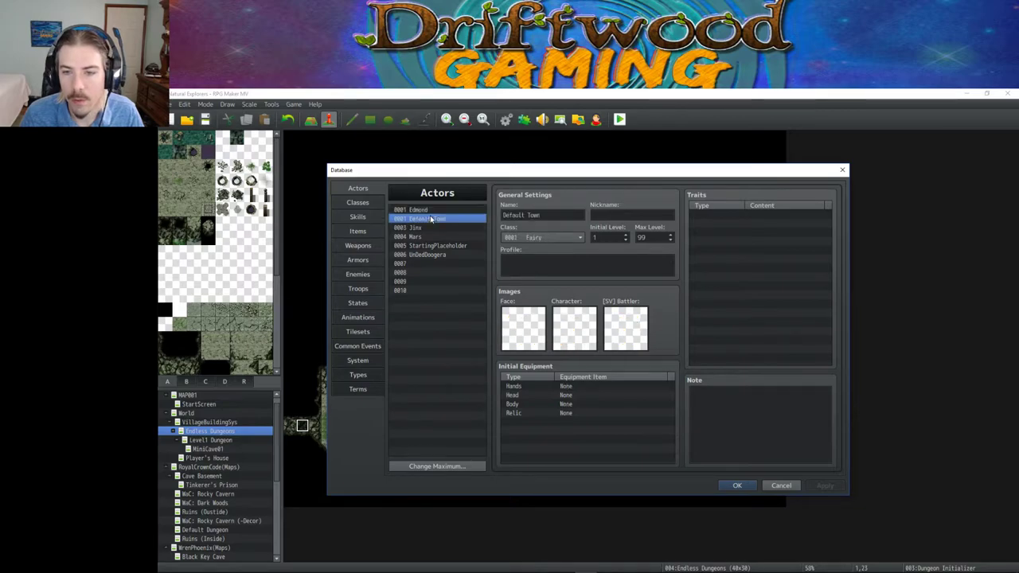
click(429, 229)
click(428, 237)
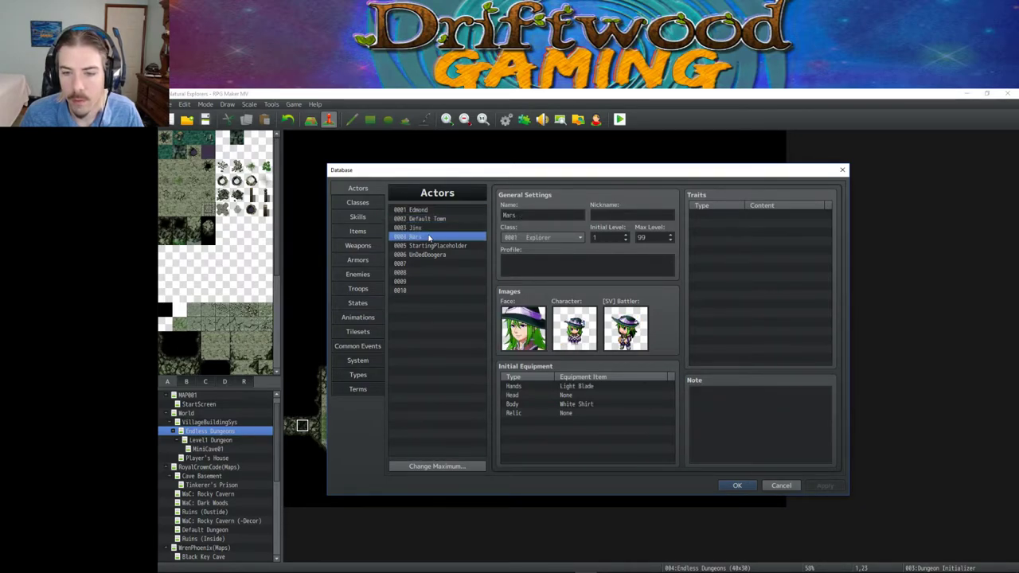
click(433, 228)
click(430, 237)
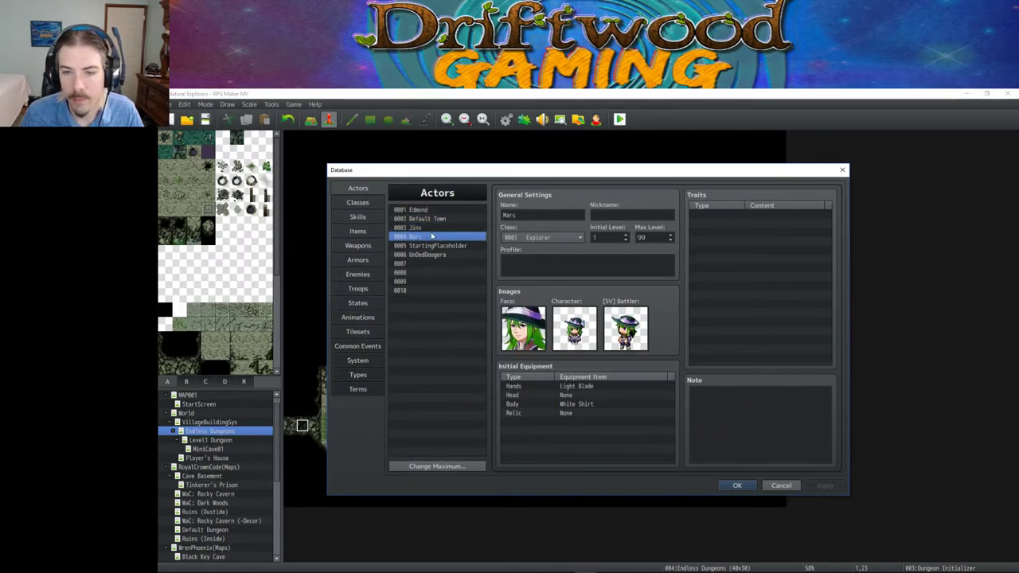
click(430, 246)
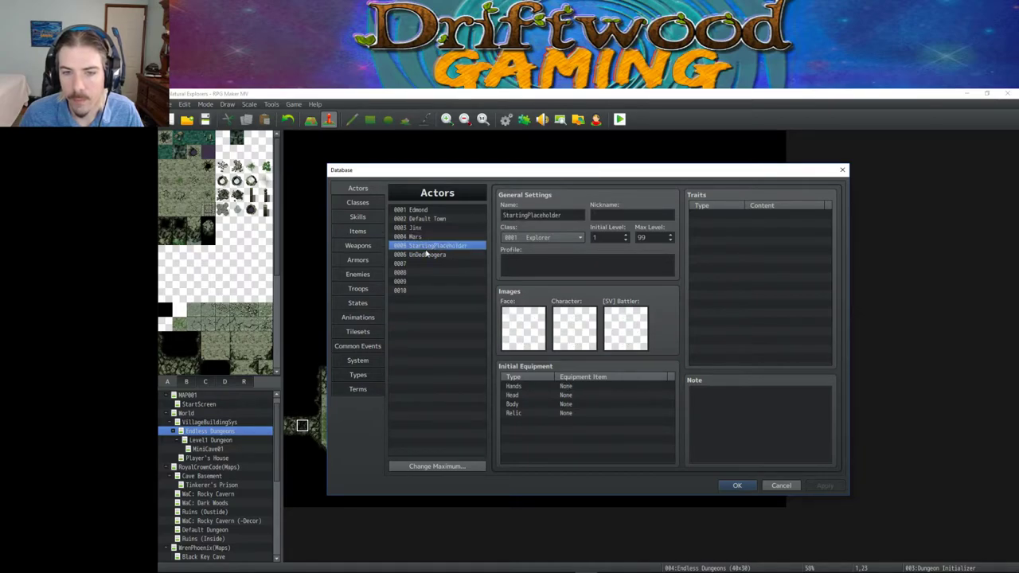
click(426, 254)
click(414, 210)
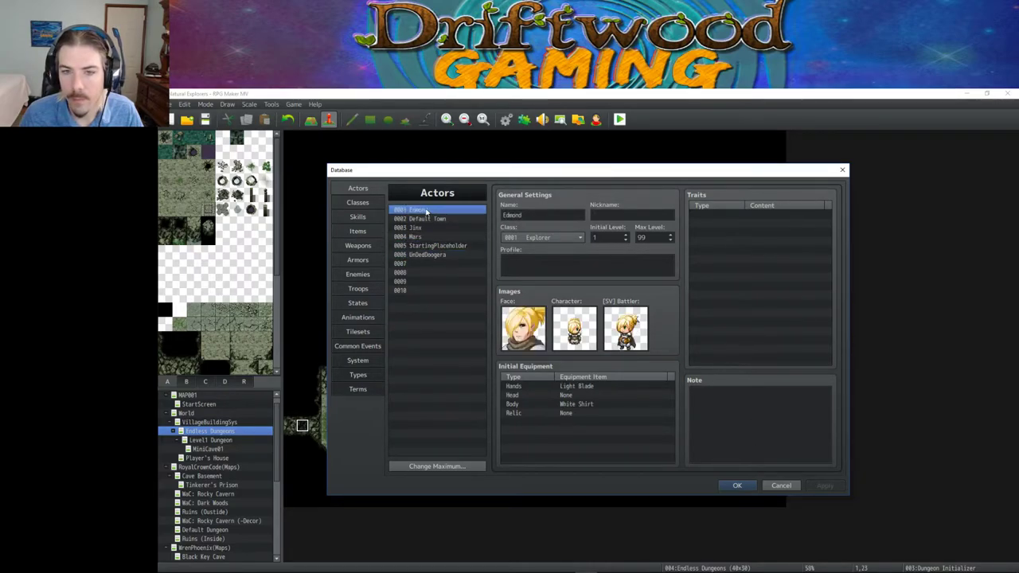
- Look over the Explorer class and examine the Scratch, Blood Drain and Dark Wing skills in the database
click(358, 204)
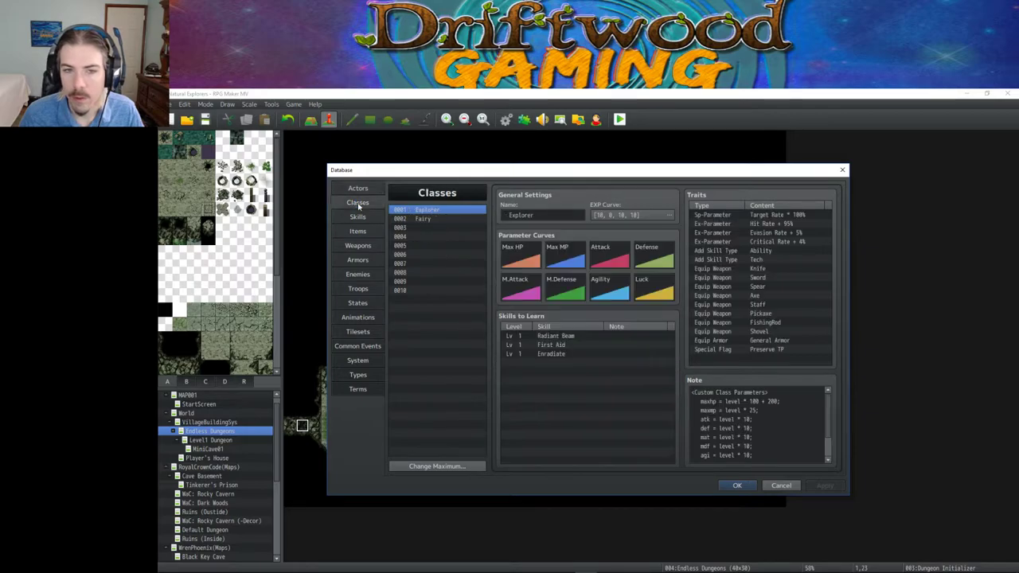
click(359, 217)
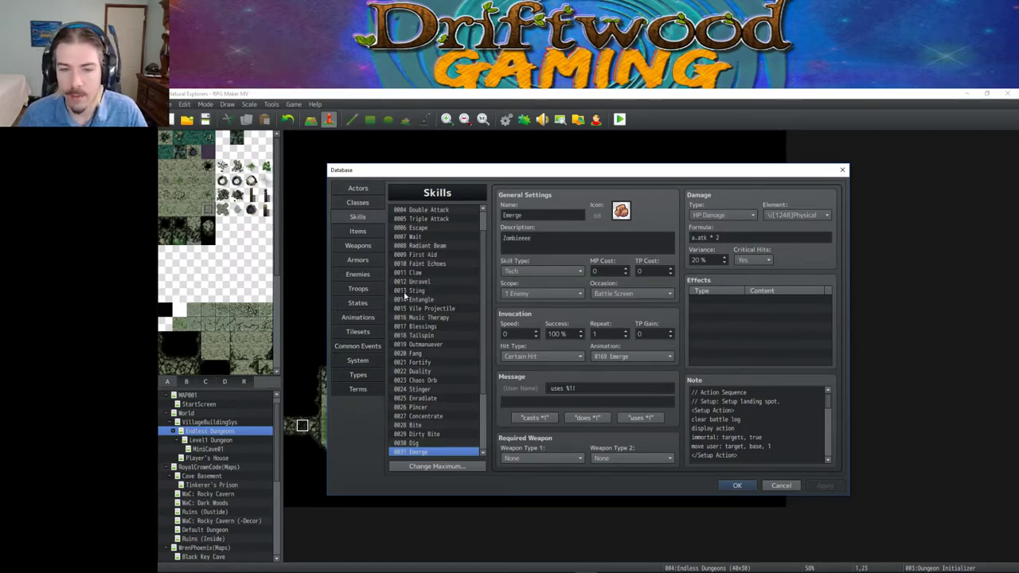
scroll(406, 294, down, 2)
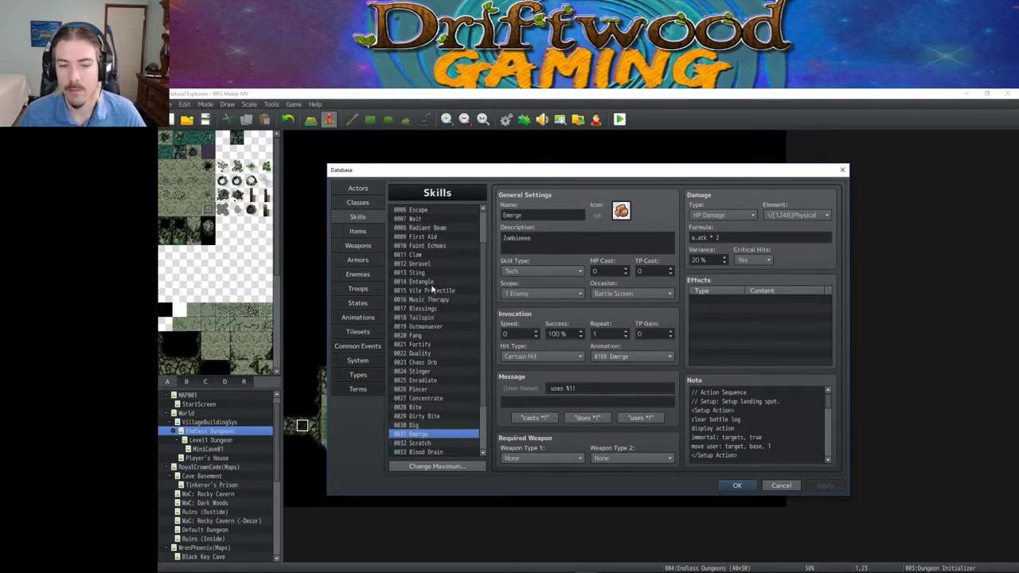
scroll(431, 289, down, 3)
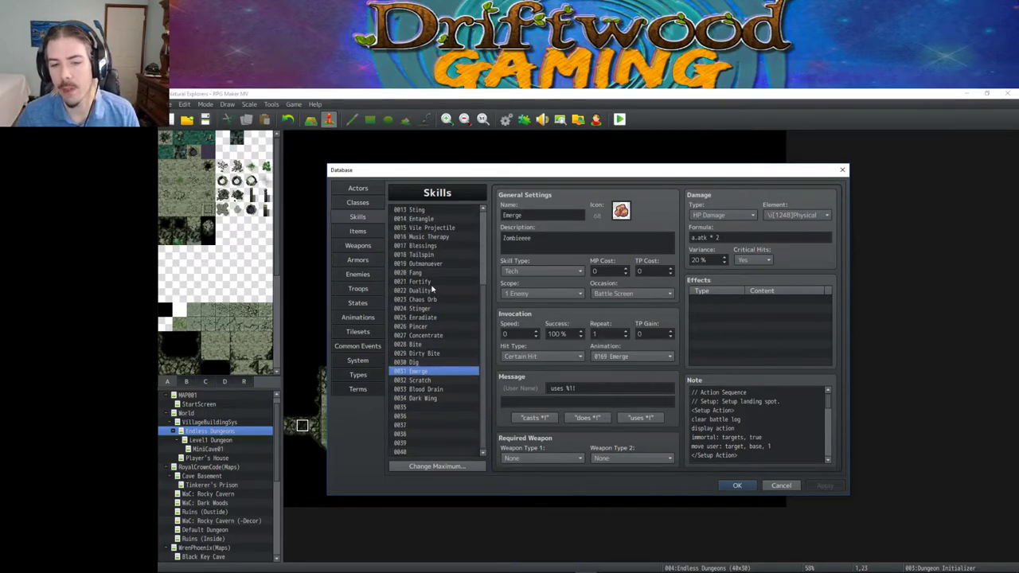
click(422, 381)
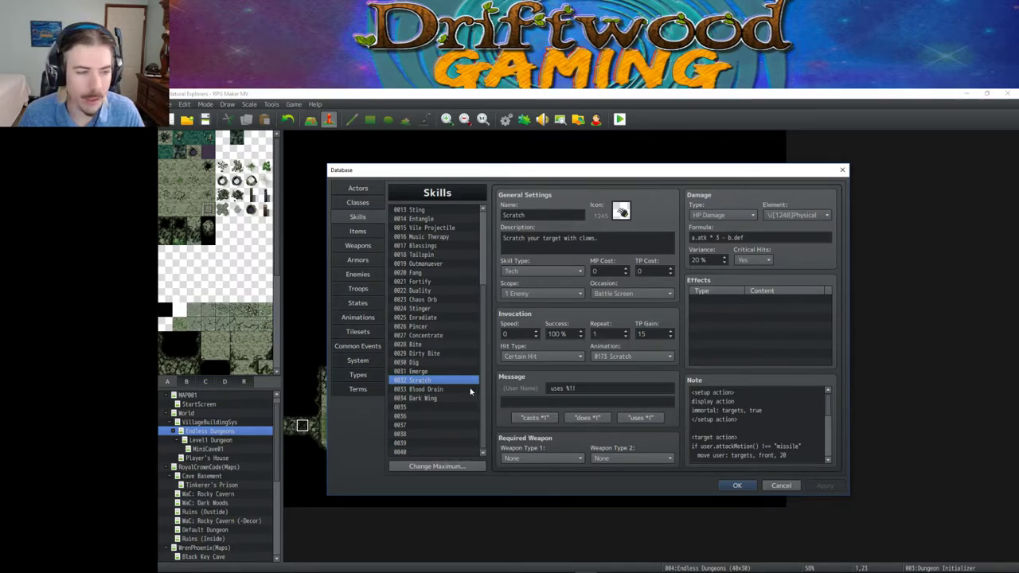
click(443, 390)
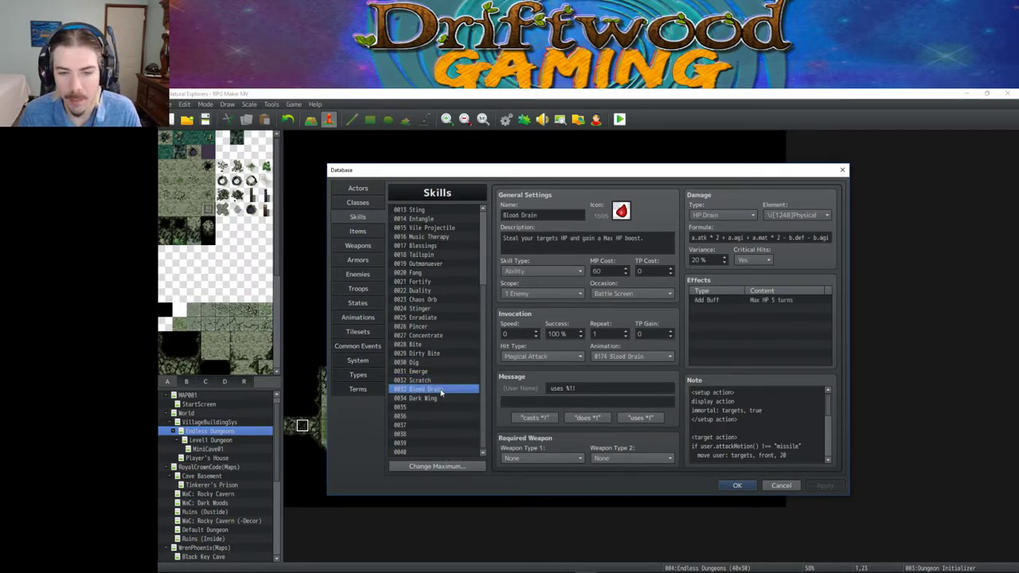
click(423, 398)
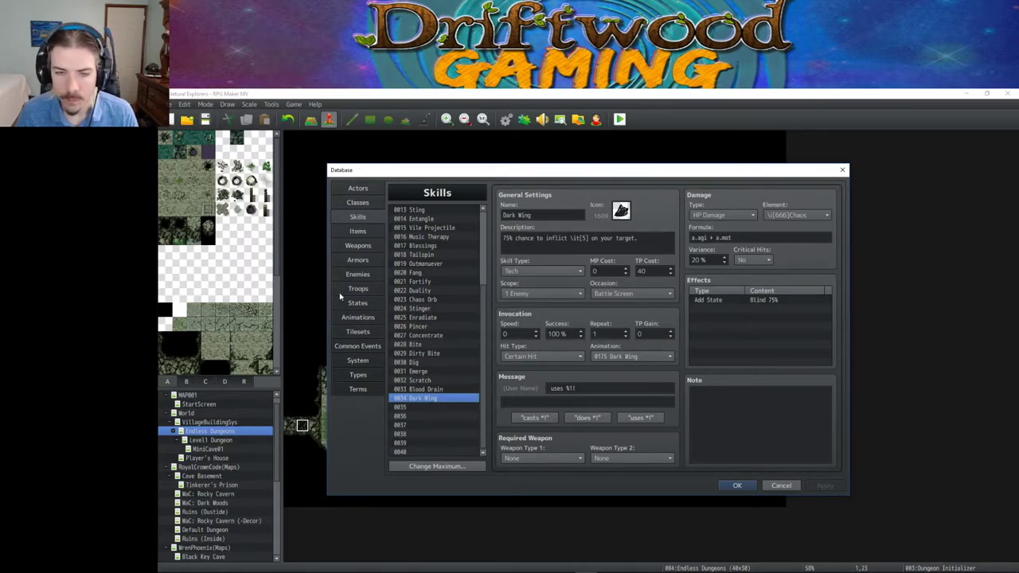
- For the blank enemy 0007, set Max HP to 700 and Max MP, Attack, Defense, M.Attack, M.Defense, Agility and Luck to 70
click(358, 274)
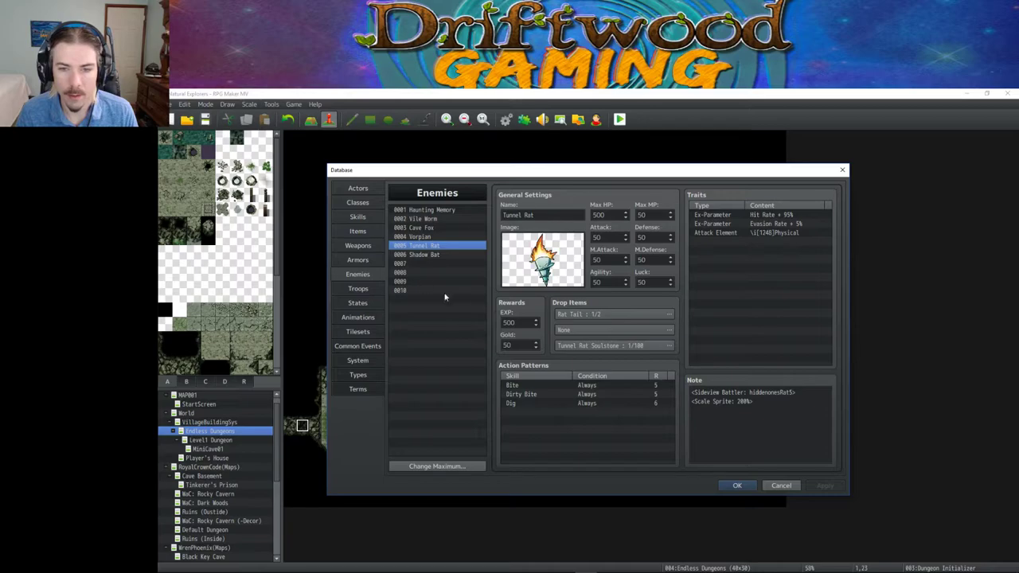
click(418, 263)
click(432, 255)
click(432, 264)
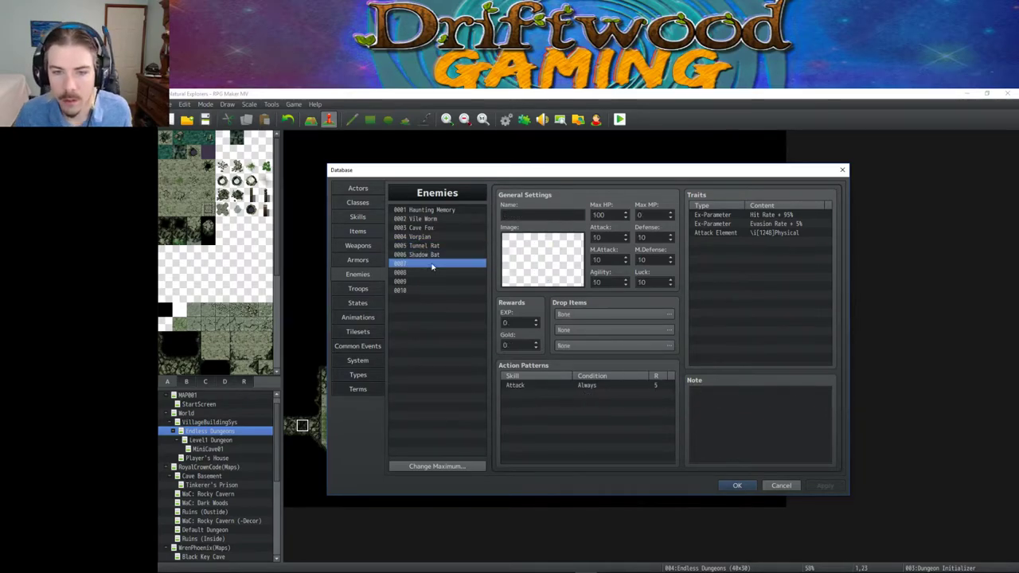
click(432, 254)
click(432, 264)
double_click(598, 215)
text(700)
key(Tab)
text(70)
key(Tab)
text(70)
key(Tab)
text(70)
key(Tab)
text(70	70	70	70)
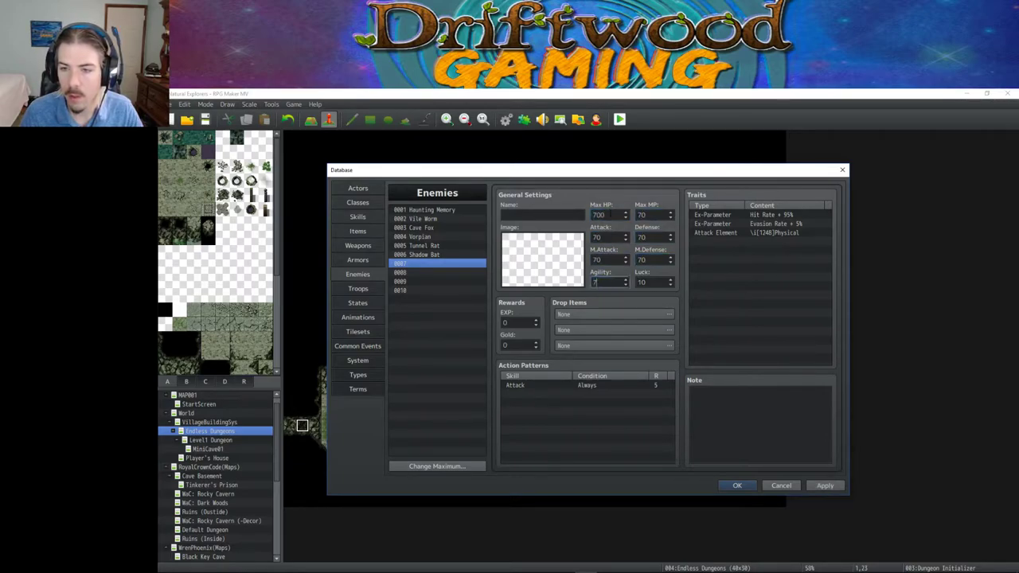
- Set enemy 0007's rewards to 700 EXP and 70 gold
double_click(513, 323)
text(700)
click(515, 344)
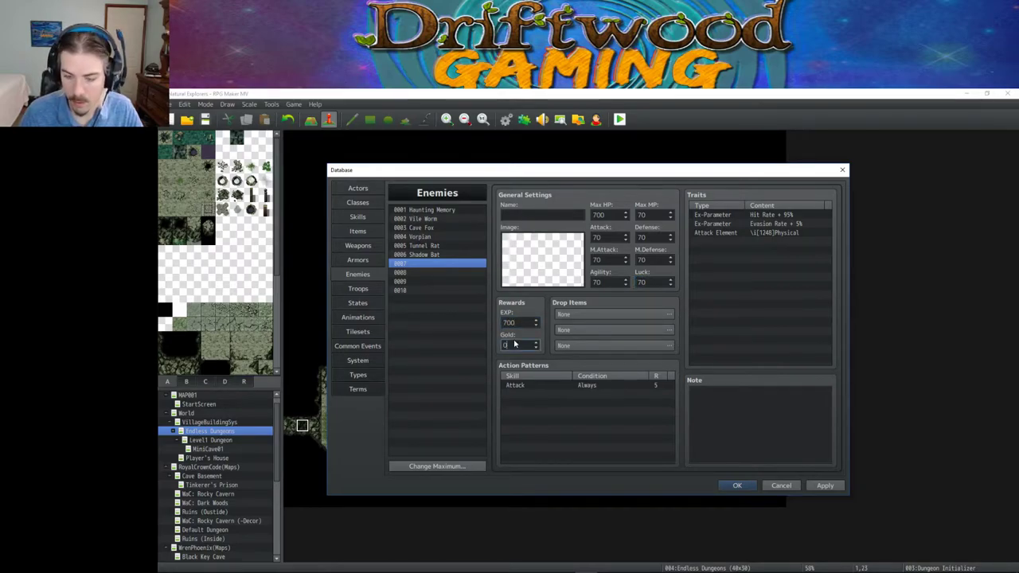
key(Tab)
double_click(514, 343)
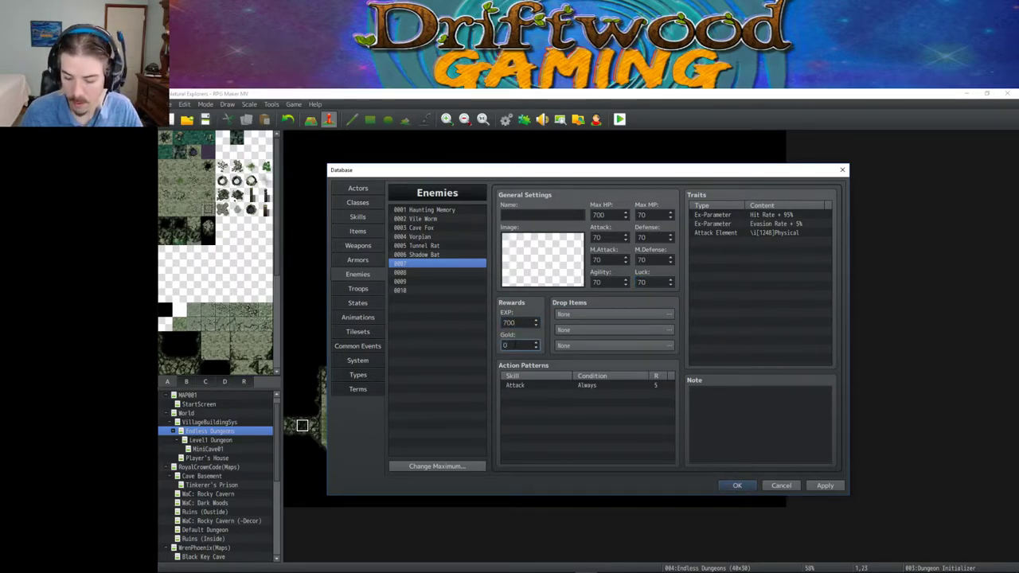
text(70)
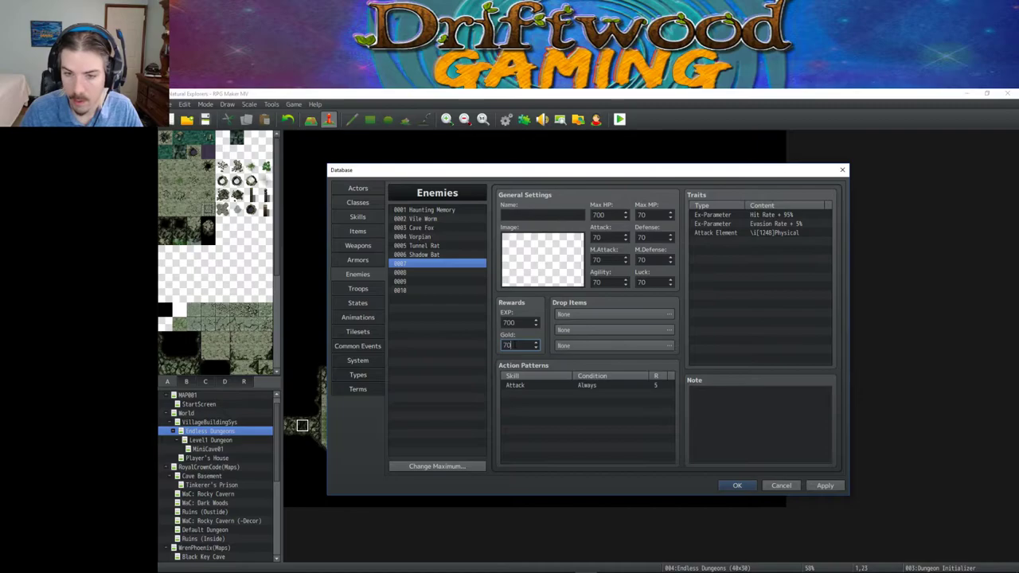
- Compare enemy 0007 with the Shadow Bat entry and accept the database changes
click(440, 237)
click(440, 254)
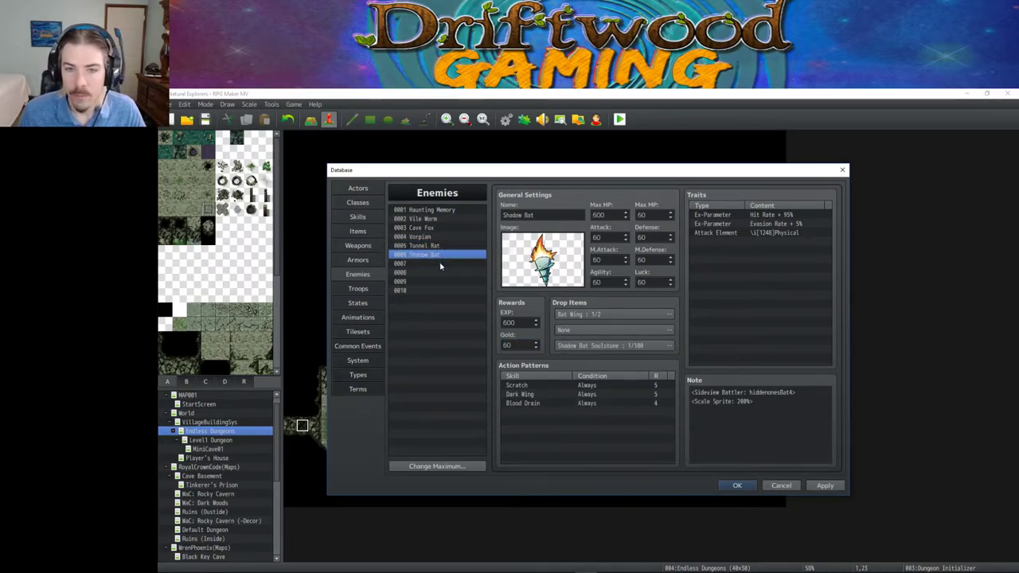
click(440, 263)
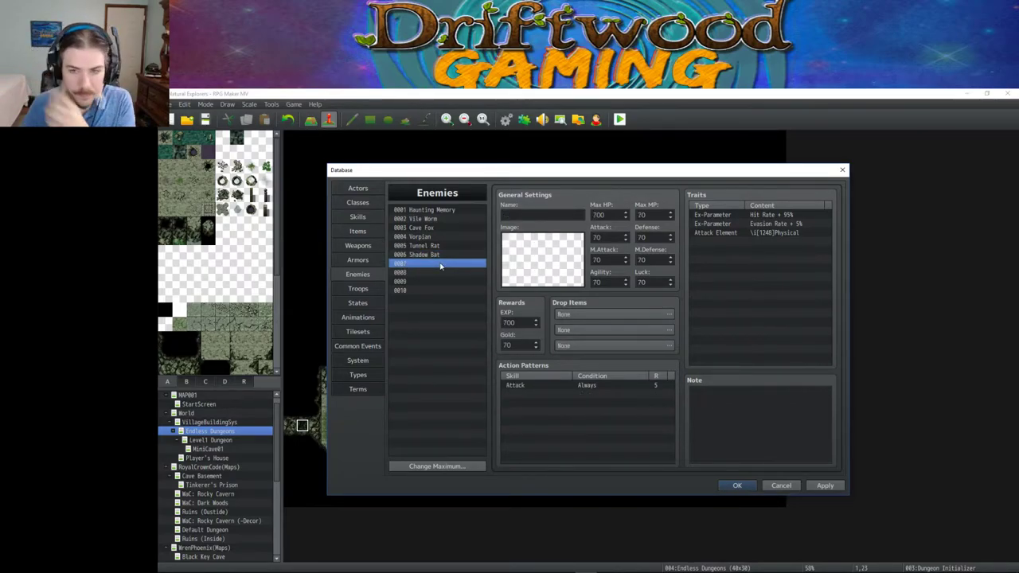
click(737, 486)
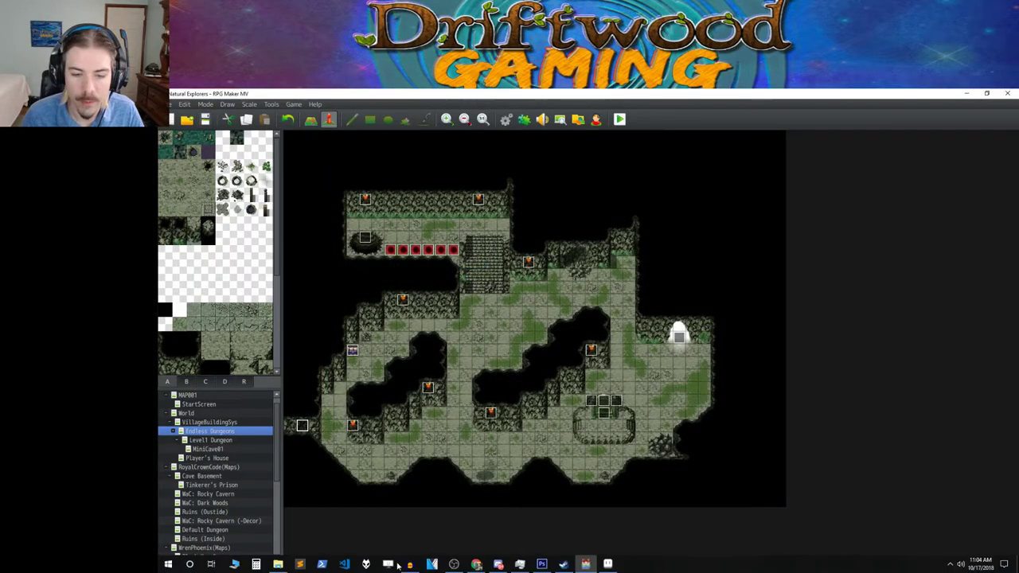
- Switch to File Explorer and open the sv_actors folder inside the Natural Explorers project's img folder
click(278, 564)
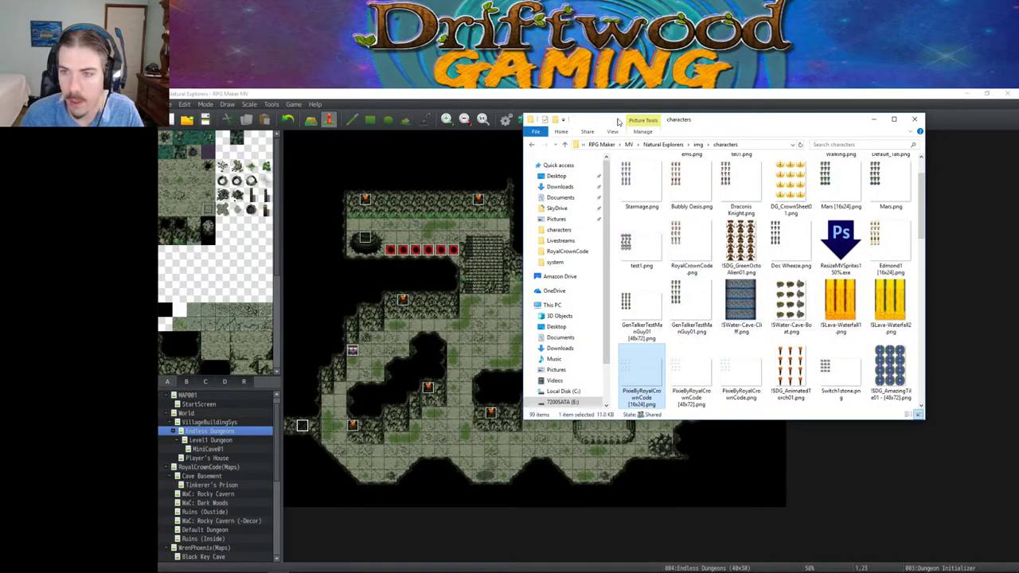
click(698, 144)
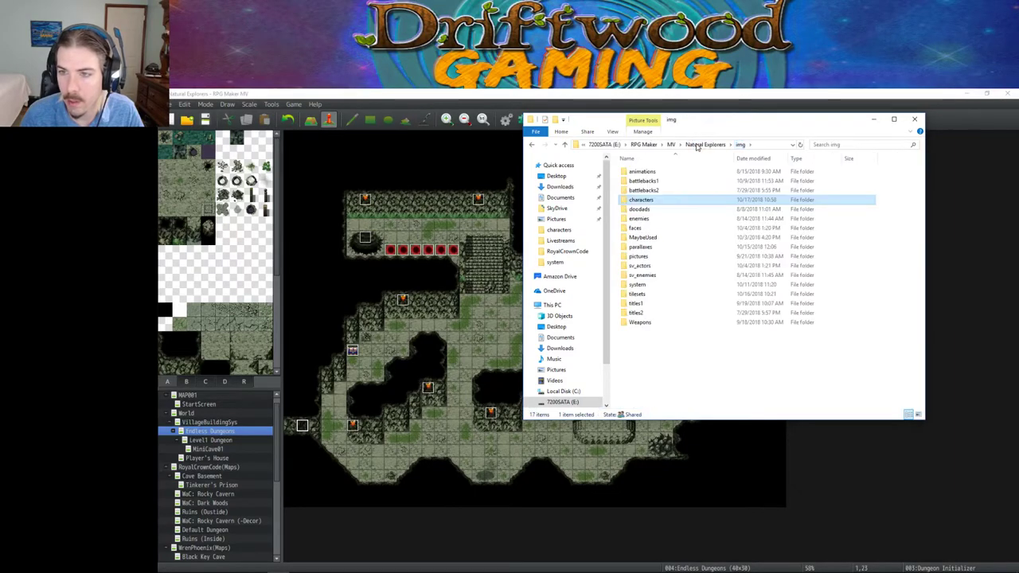
double_click(660, 200)
click(698, 144)
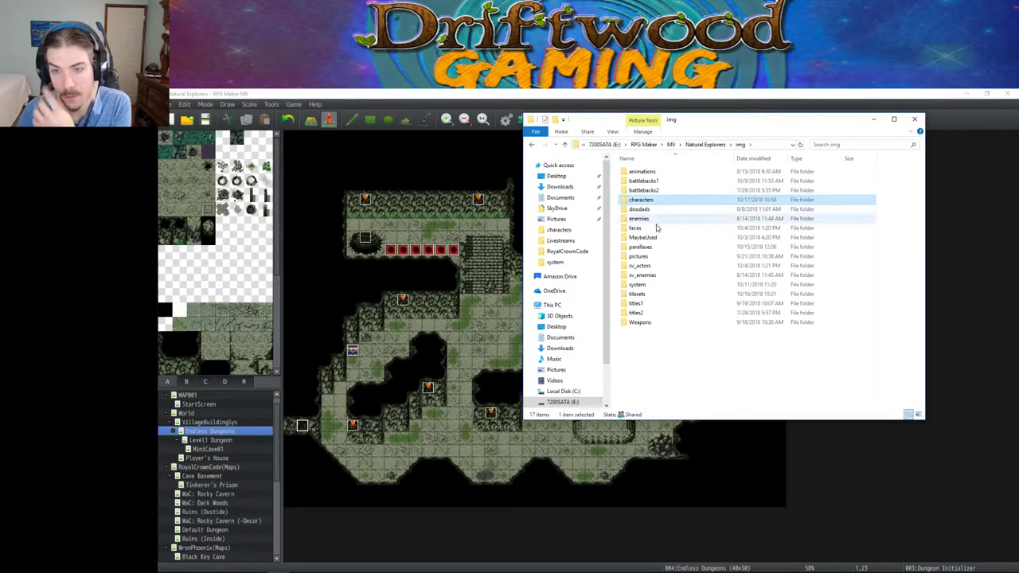
double_click(651, 267)
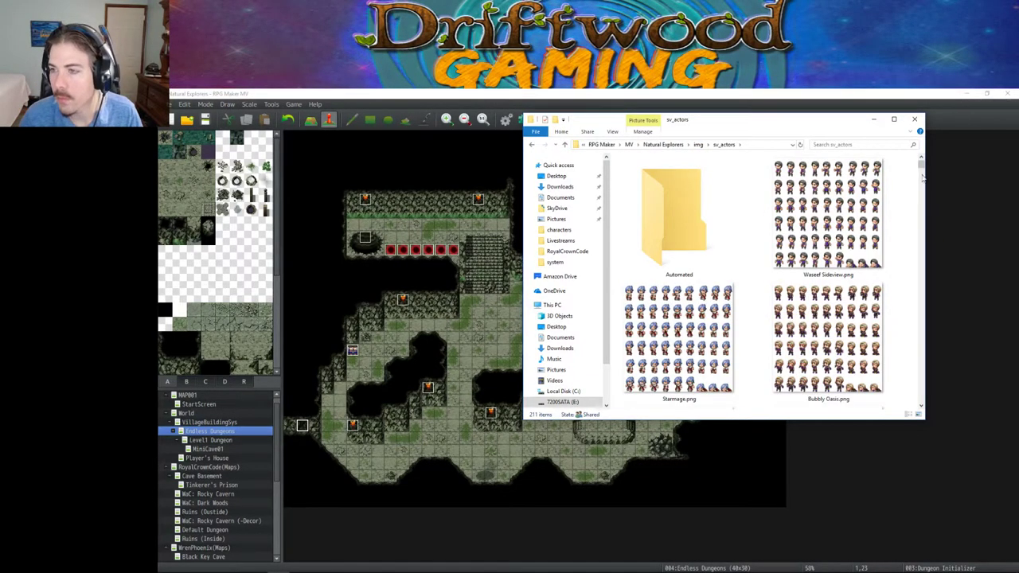
- Browse the sprite sheets in the sv_actors folder from the gryphons at the end back to the spiders for a suitable battler
drag(922, 169, 921, 404)
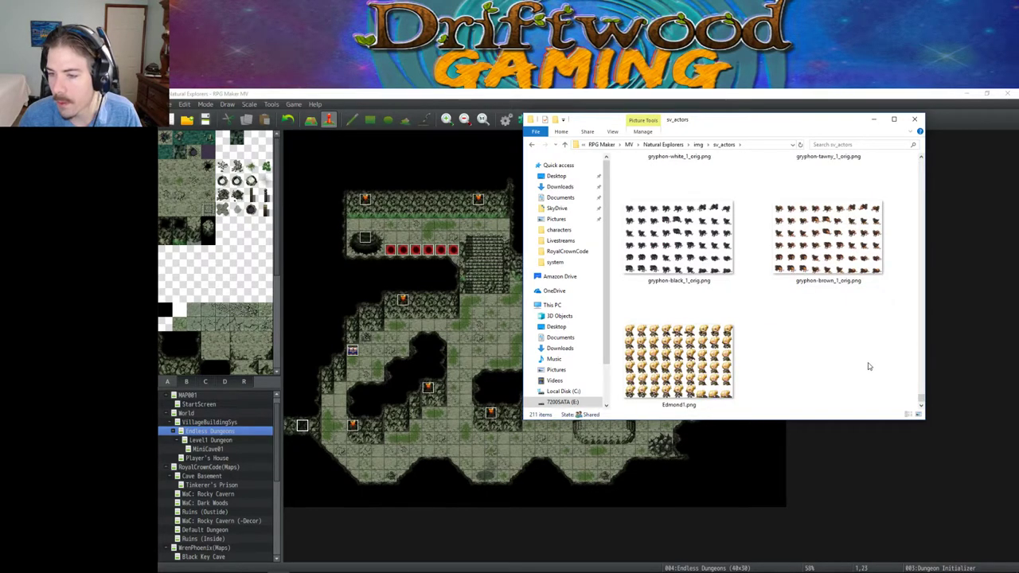
click(832, 232)
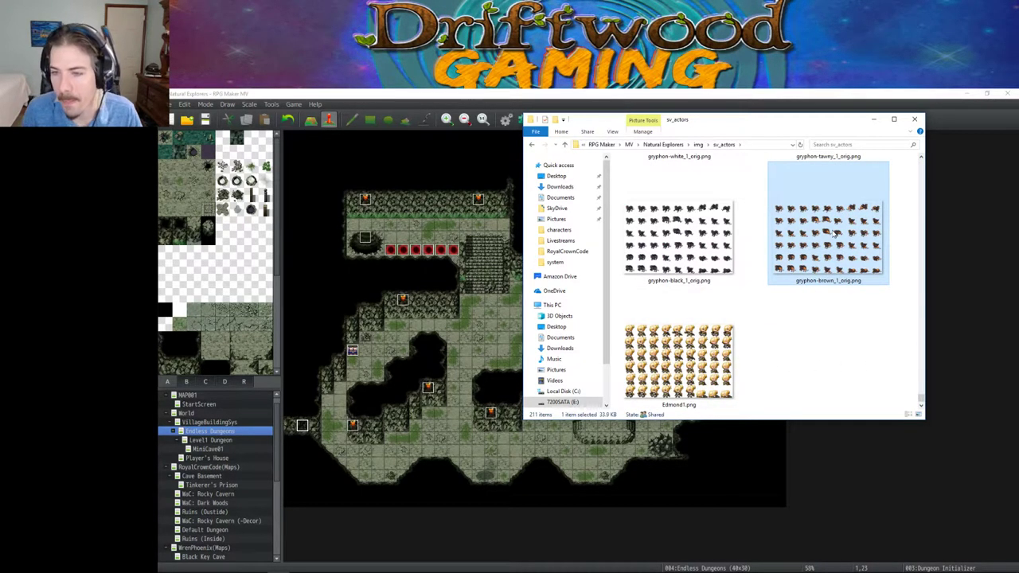
key(Up)
key(Left)
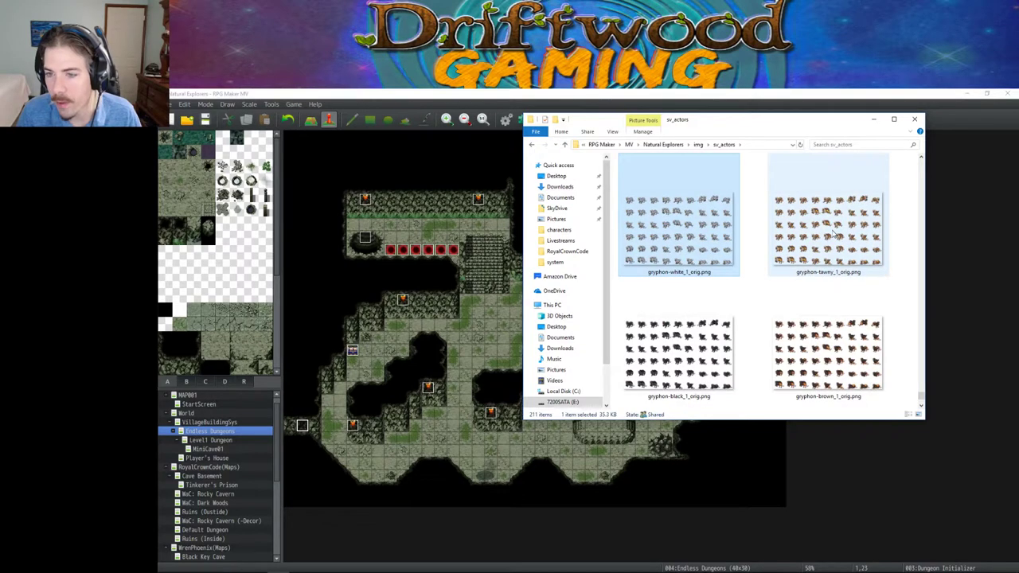
key(Up)
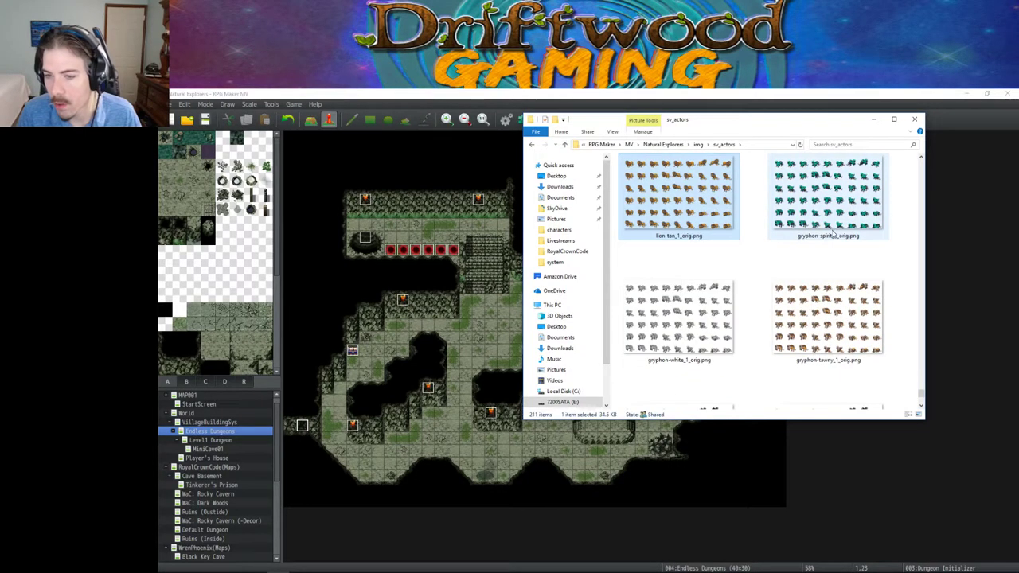
key(Up)
key(Up)
key(Up)
key(Up)
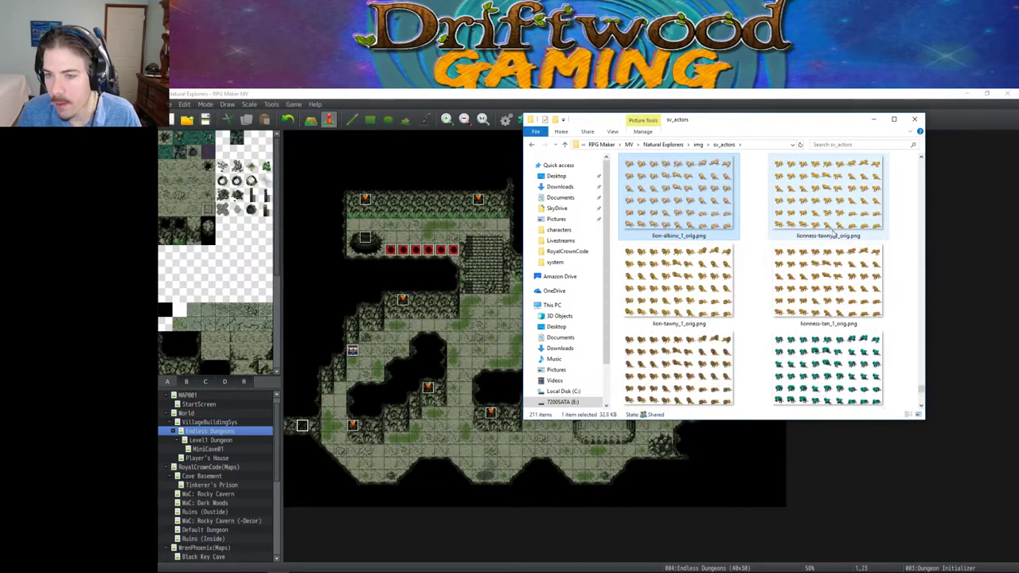
key(Up)
key(Up)
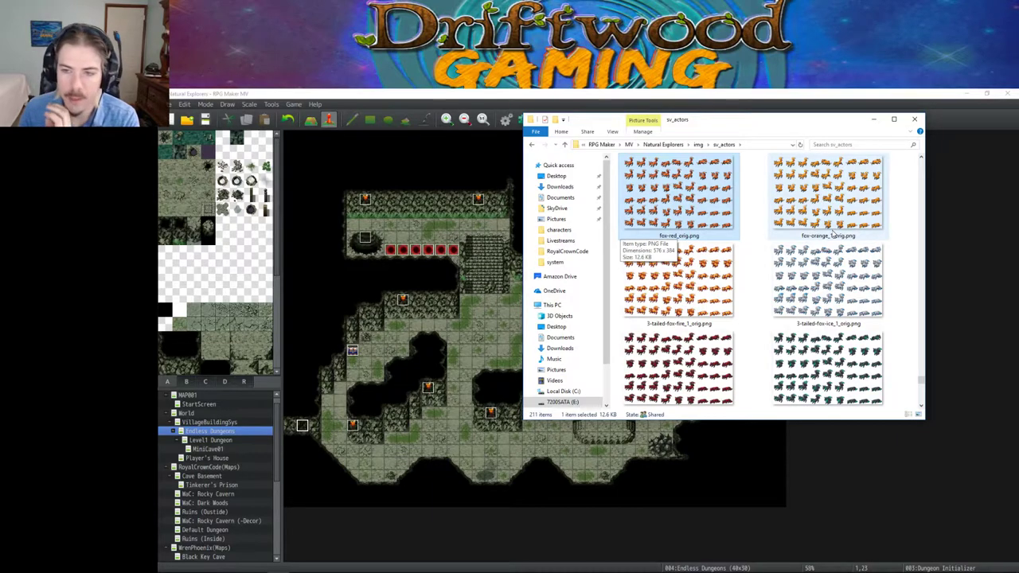
key(Up)
key(Up)
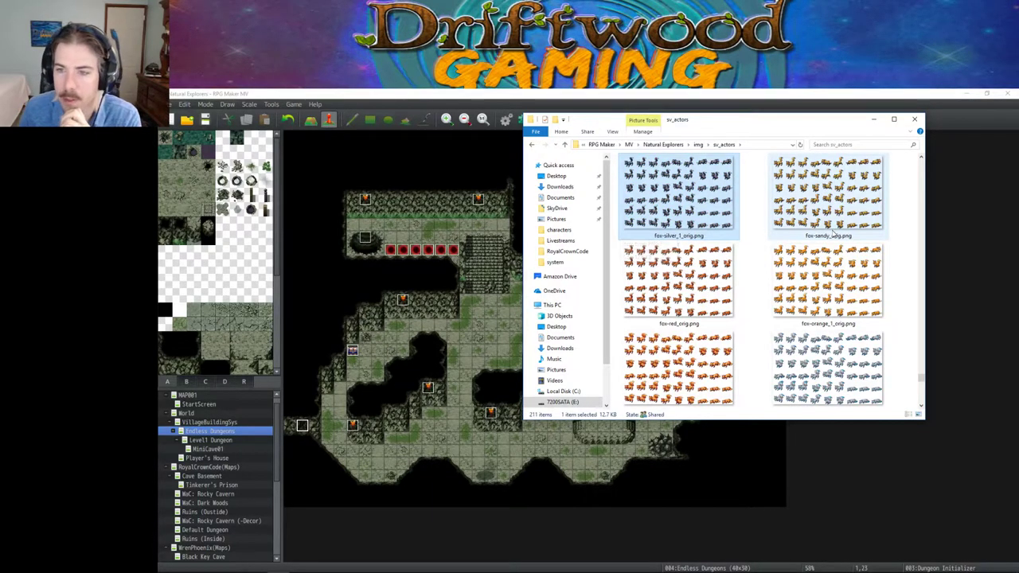
key(Up)
key(Up)
key(Up)
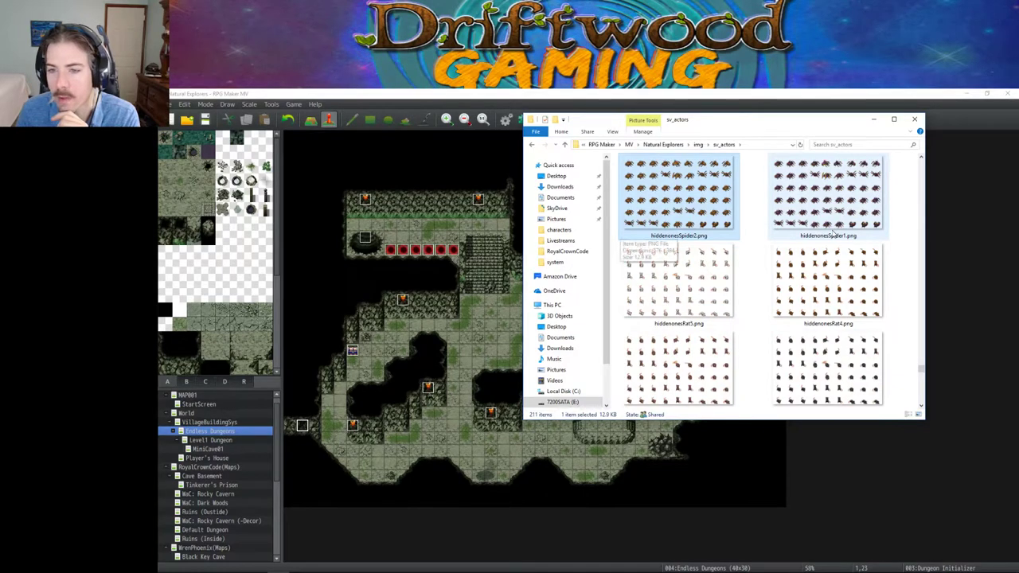
key(Up)
scroll(816, 259, up, 1)
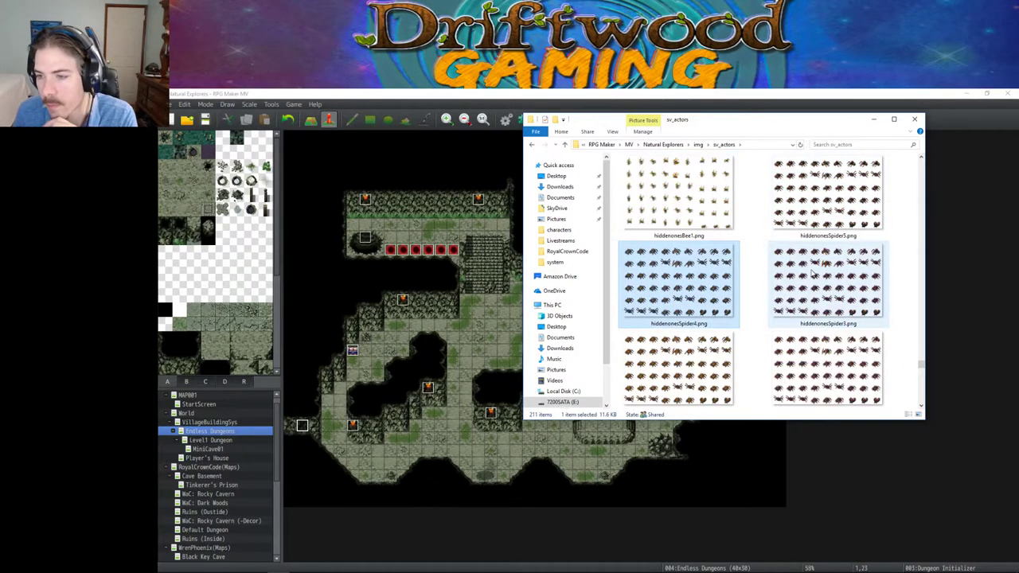
- Copy the file name of the hiddenonesSpider3 sprite sheet without renaming it and return to RPG Maker MV
click(865, 315)
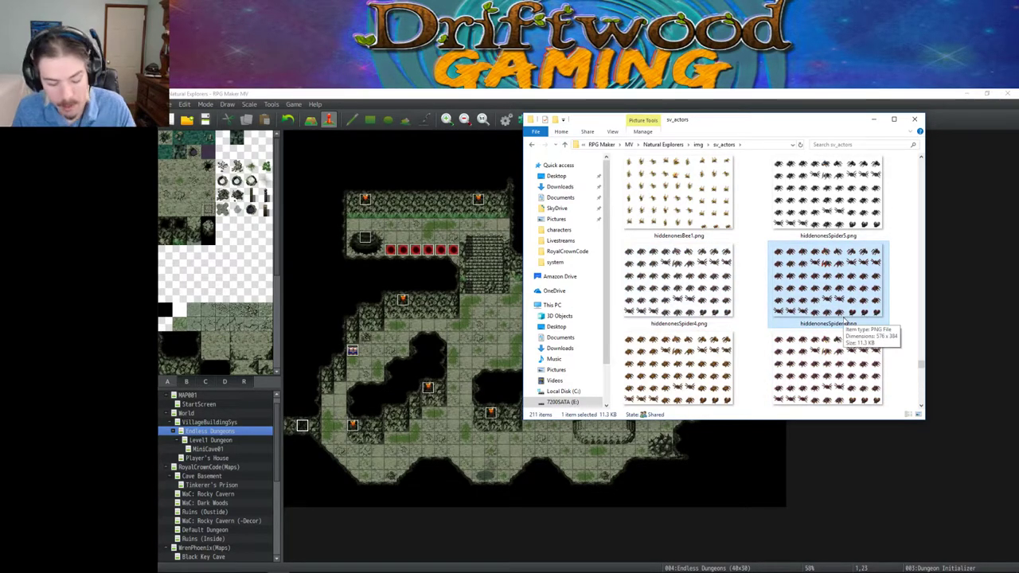
click(844, 322)
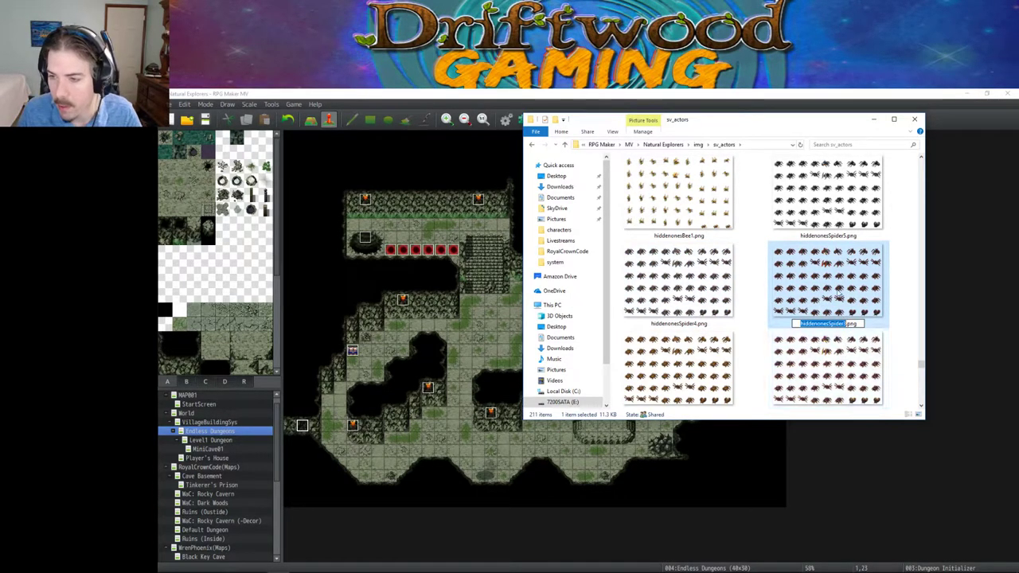
click(827, 362)
click(772, 291)
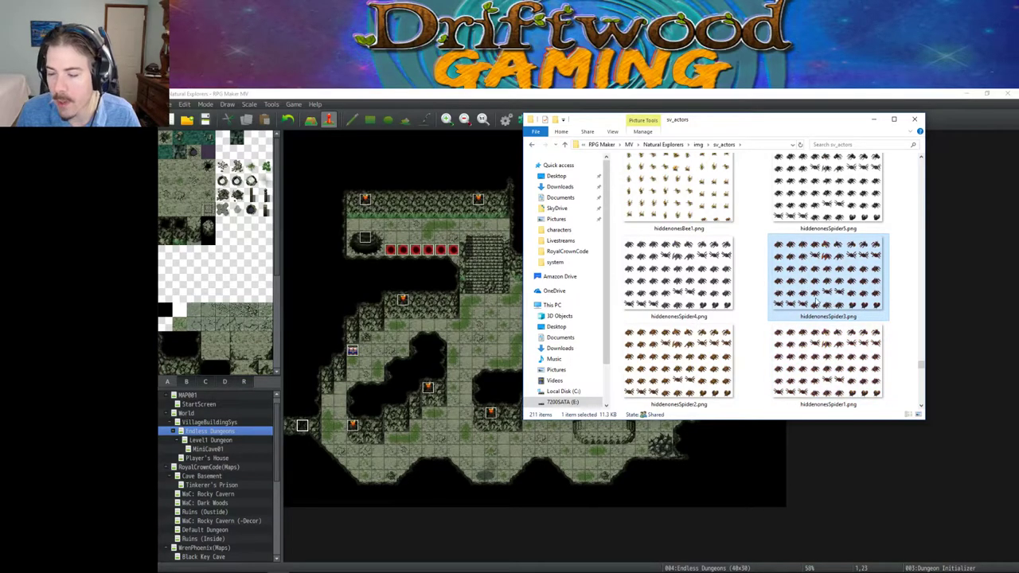
click(873, 119)
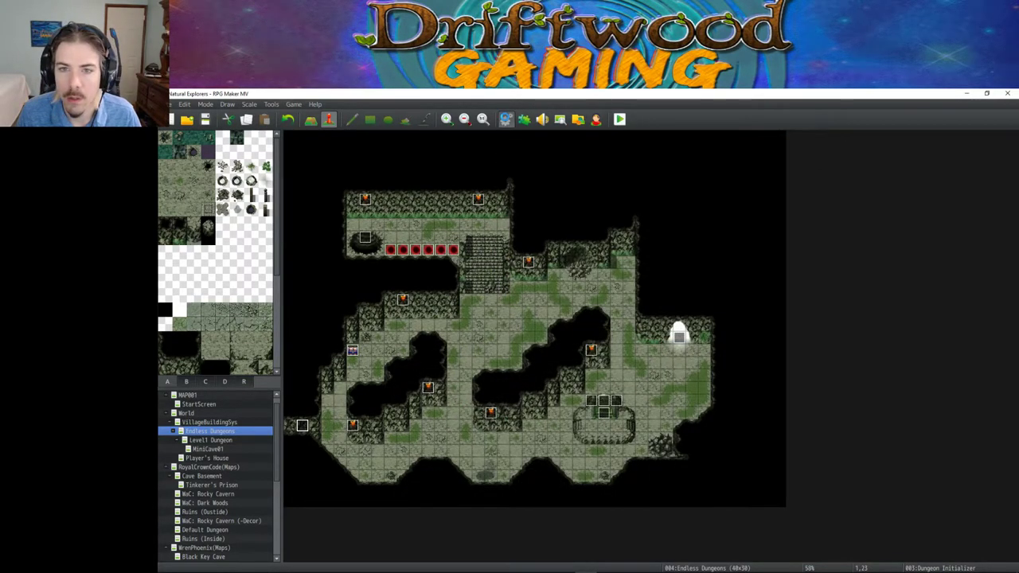
- Check the Shadow Bat's note in the enemy database and enter hiddenonesSpider3 in enemy 0007's note
click(507, 119)
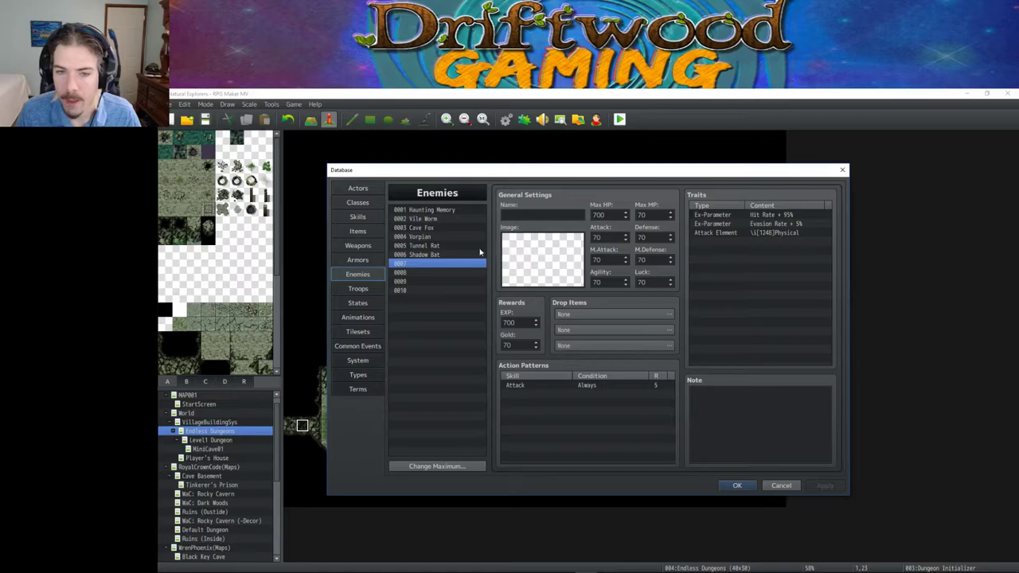
key(Up)
key(Tab)
click(795, 391)
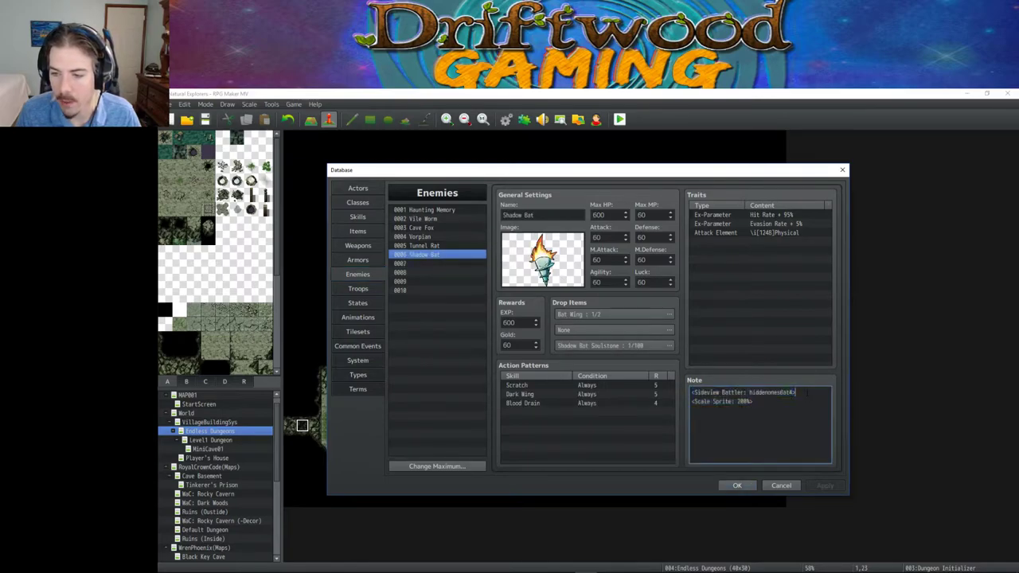
click(455, 263)
click(777, 428)
text(<Scale Sprite: 200%>)
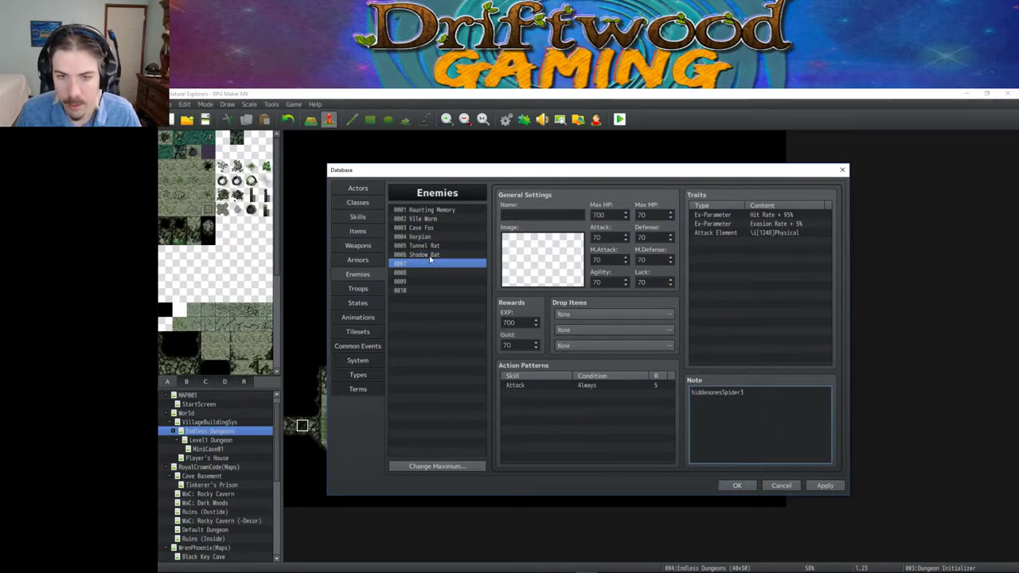
- Copy the Shadow Bat's Sideview Battler and Scale Sprite tags into enemy 0007's note, below the sprite name
click(478, 254)
key(Tab)
key(ctrl+c)
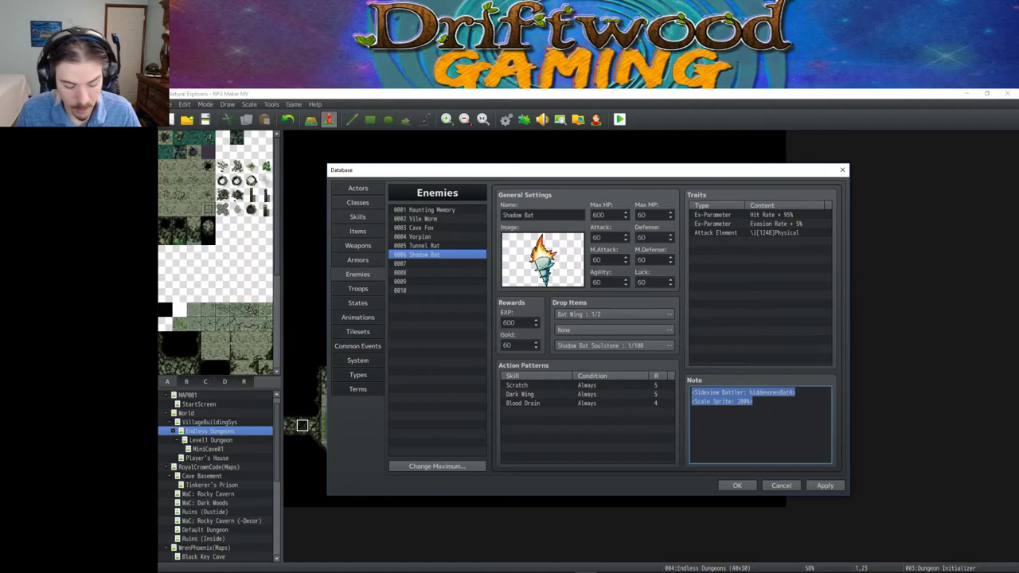
click(422, 264)
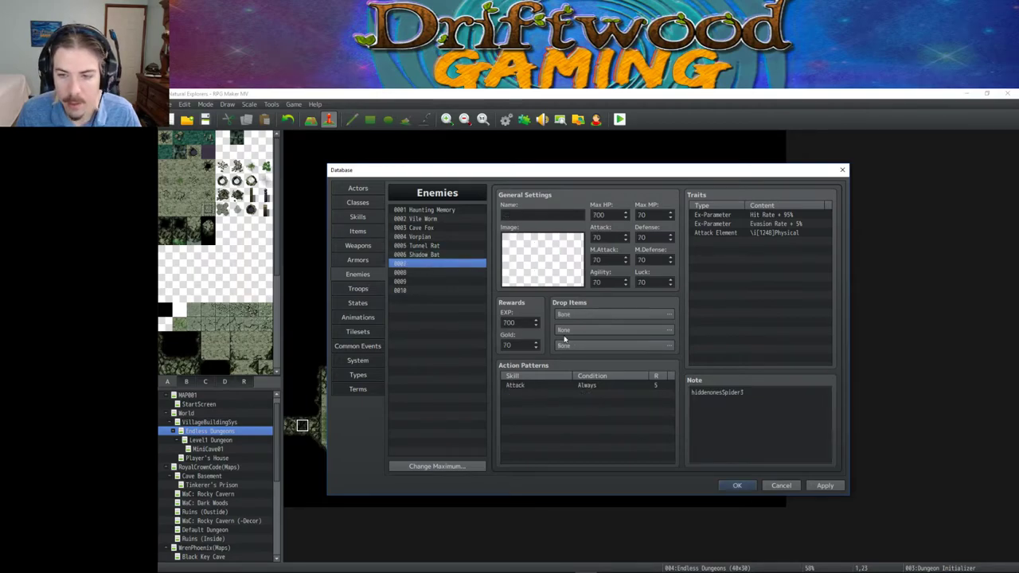
click(777, 393)
key(Return)
key(ctrl+v)
- Move hiddenonesSpider3 into enemy 0007's Sideview Battler tag, remove the empty first note line and apply the changes
key(shift+Home)
key(BackSpace)
drag(793, 401, 751, 401)
text(hiddenonesSpider3)
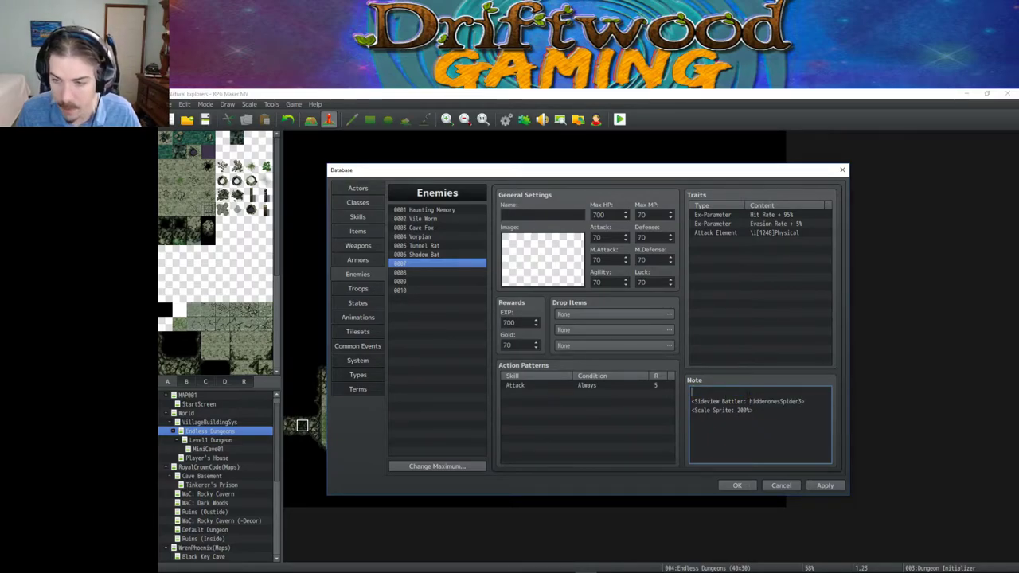
key(BackSpace)
click(824, 484)
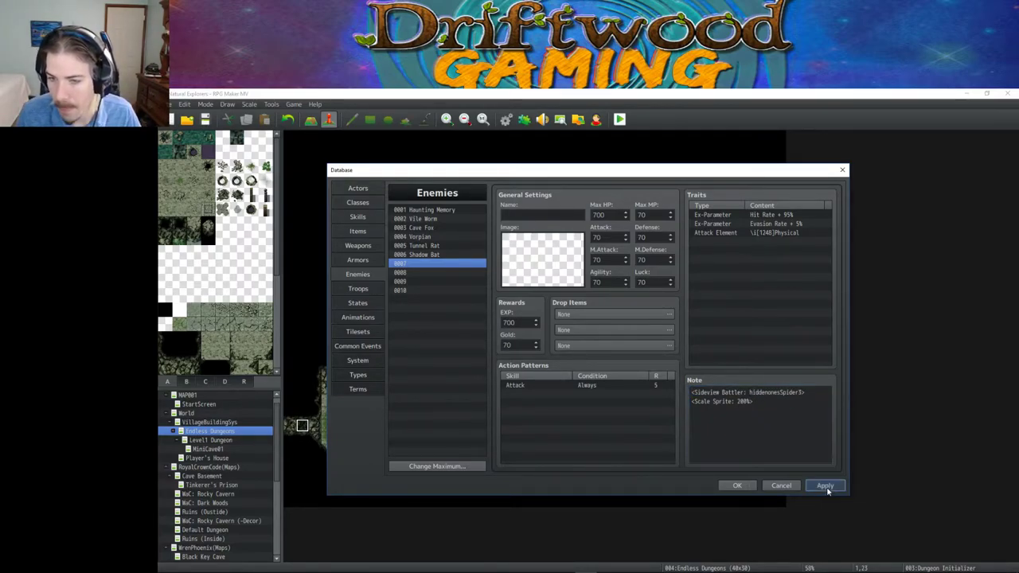
- Assign the placeholder image to enemy 0007
double_click(505, 254)
click(468, 253)
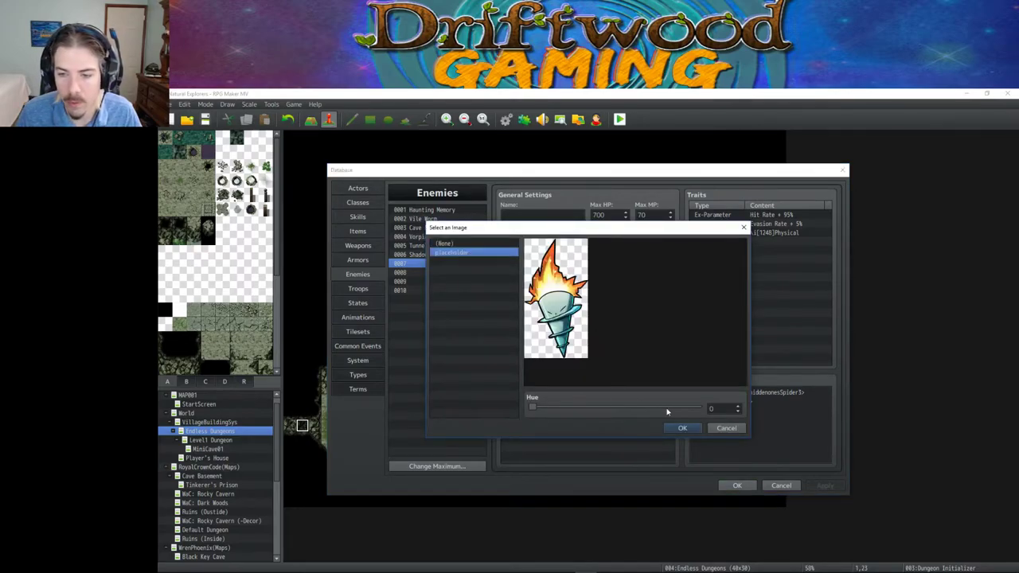
click(682, 427)
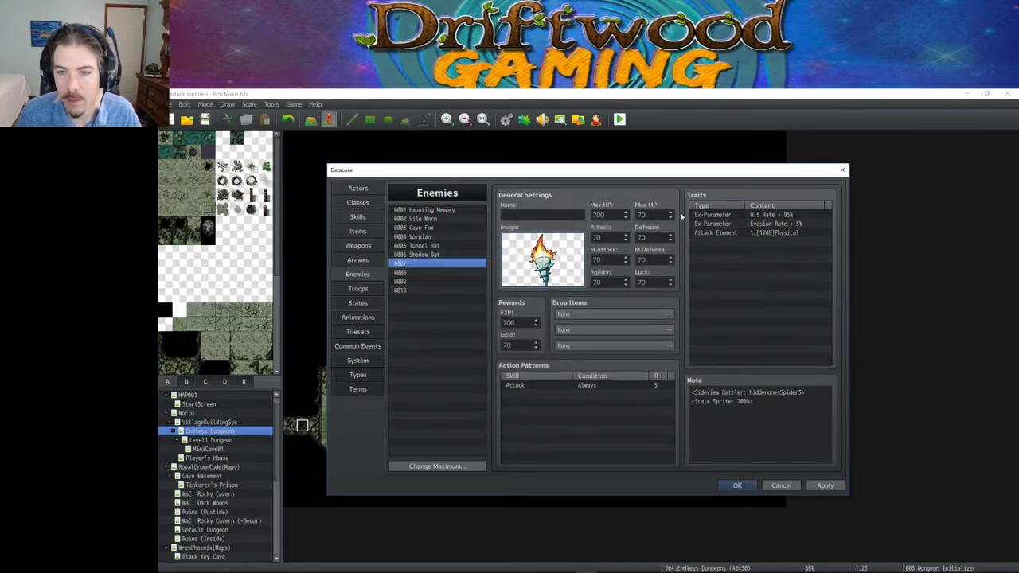